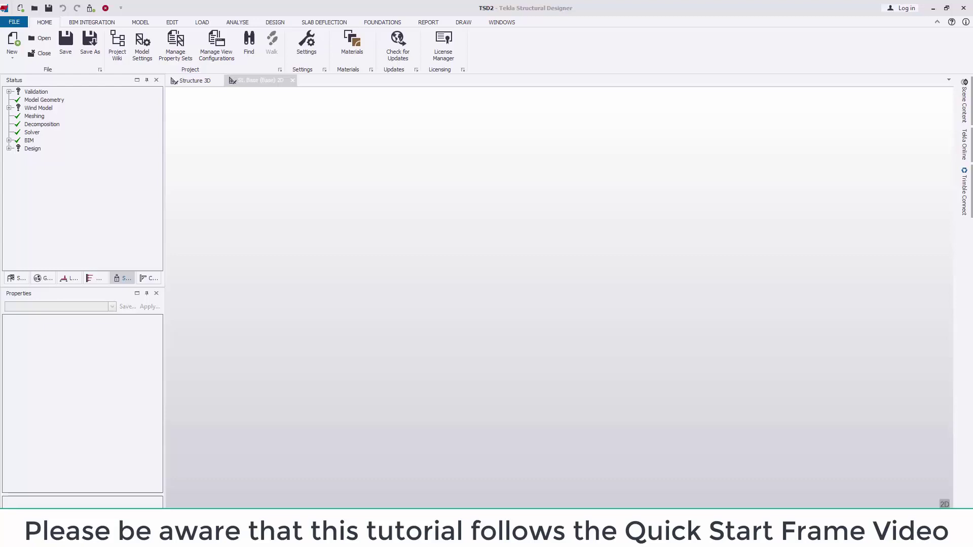
Start a rectangular grid with 2 X bays of 8 m and Y bays of 10 m.
{"action": "left_click", "coordinate": [140, 22]}
{"action": "left_click", "coordinate": [112, 43]}
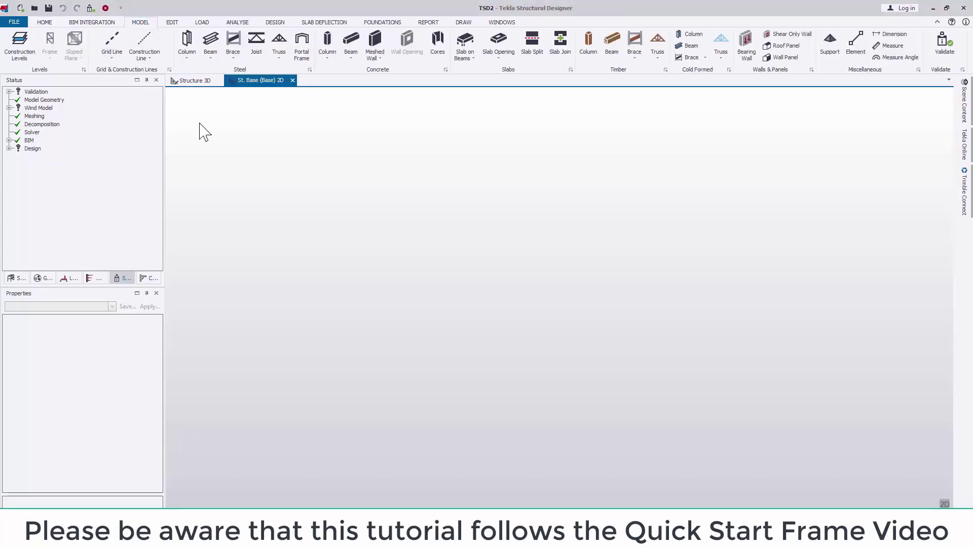
{"action": "left_click", "coordinate": [190, 286]}
{"action": "double_click", "coordinate": [123, 208]}
{"action": "type", "text": "2"}
{"action": "double_click", "coordinate": [191, 208]}
{"action": "type", "text": "8"}
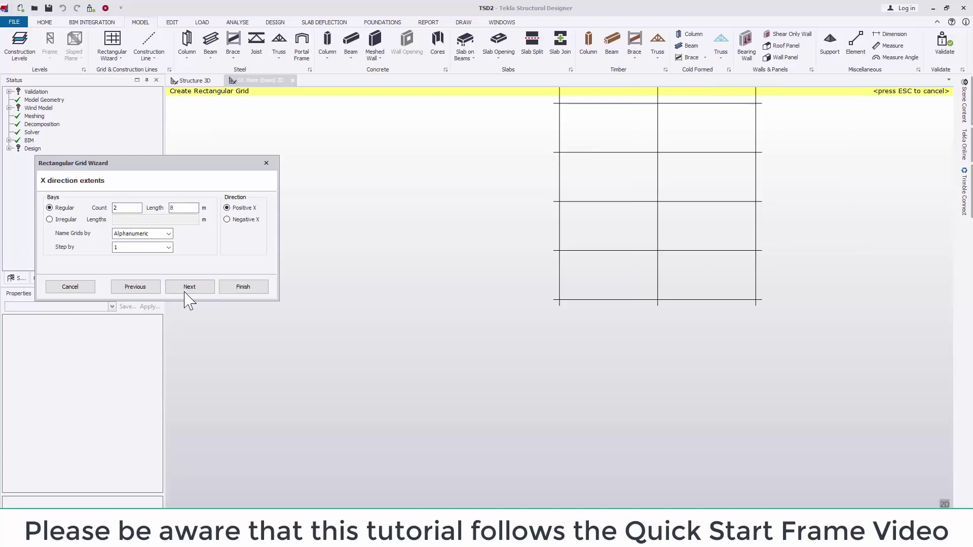
{"action": "left_click", "coordinate": [185, 291]}
{"action": "type", "text": "10"}
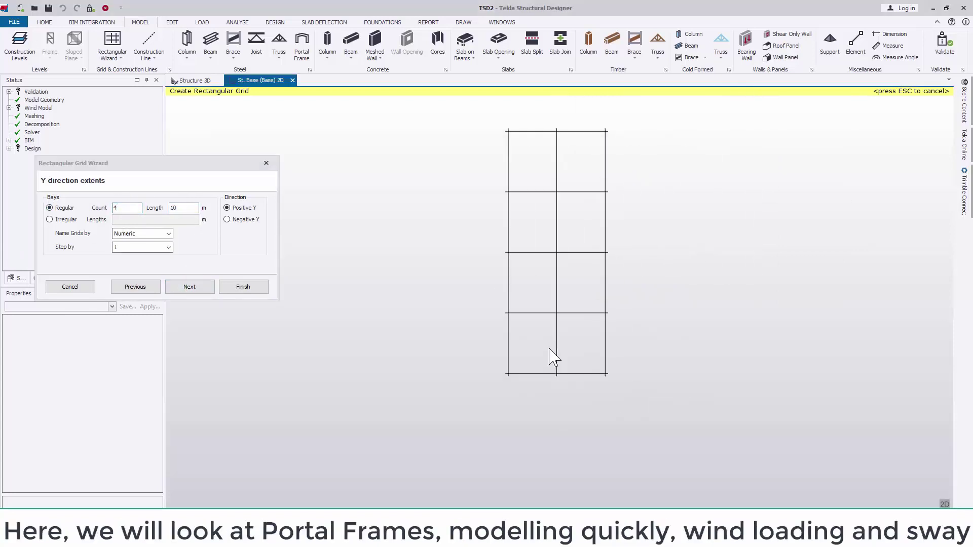
{"action": "double_click", "coordinate": [136, 207]}
Finish the grid with 3 Y bays and place a portal frame from A4 to C4.
{"action": "type", "text": "3"}
{"action": "key", "text": "Return"}
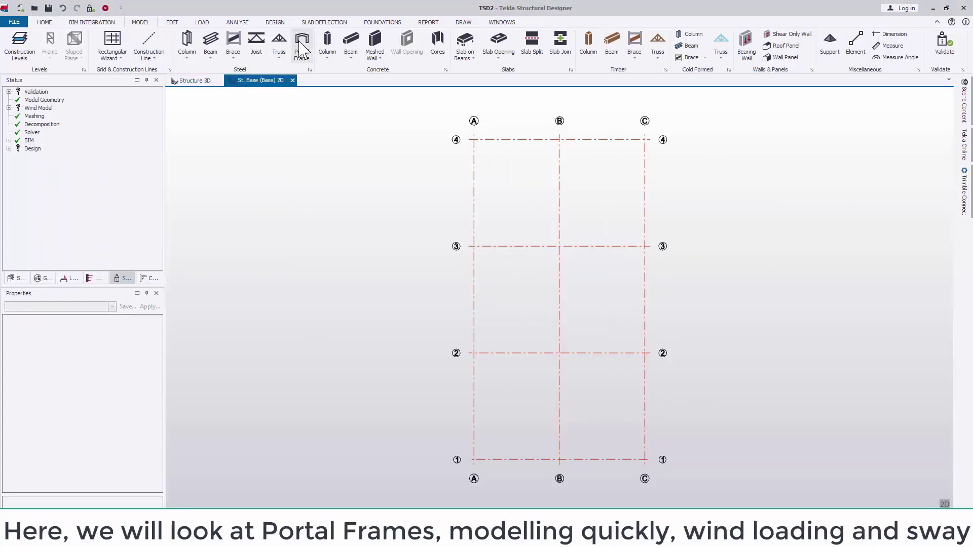
{"action": "left_click", "coordinate": [302, 51]}
{"action": "left_click", "coordinate": [474, 140]}
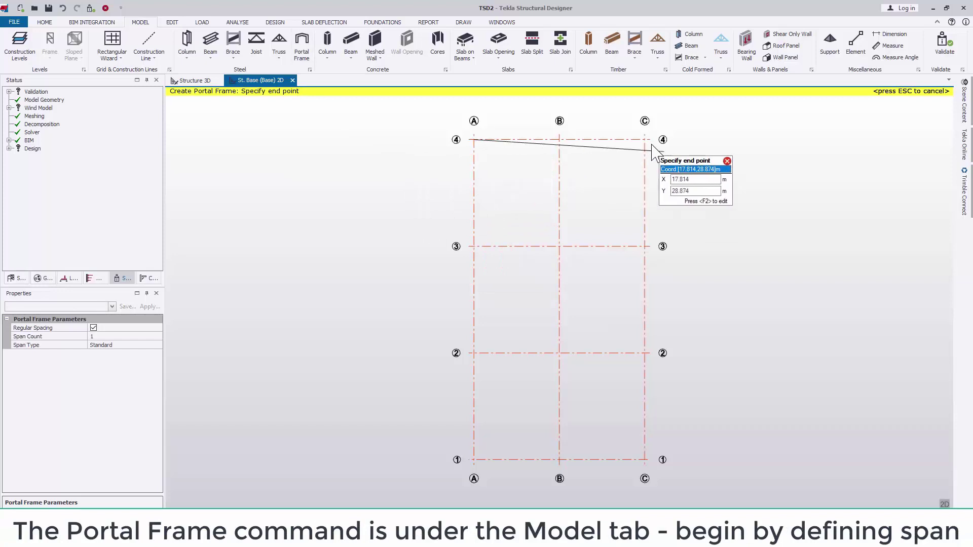
{"action": "left_click", "coordinate": [644, 139]}
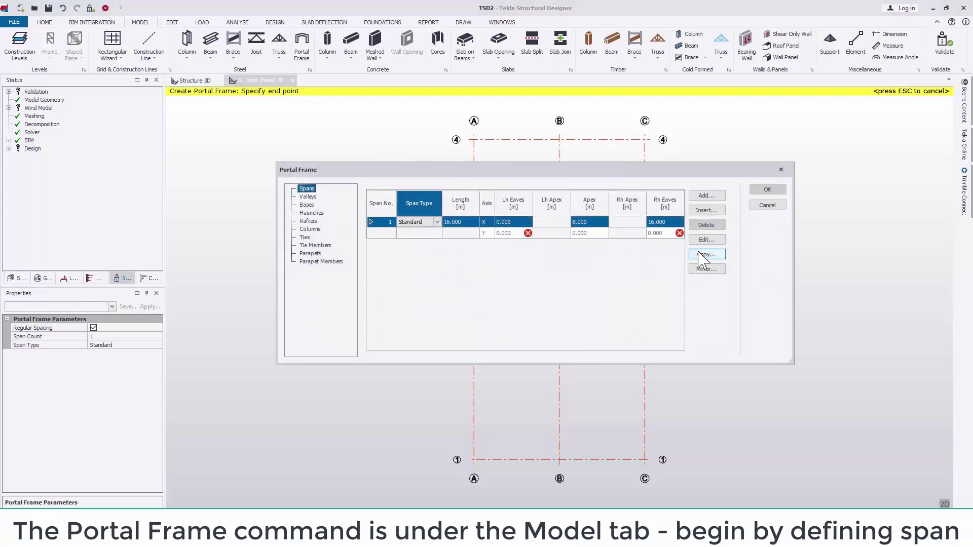
Give span 1 a Standard type with 4.75 m haunch level, then create the frame.
{"action": "left_click", "coordinate": [708, 238]}
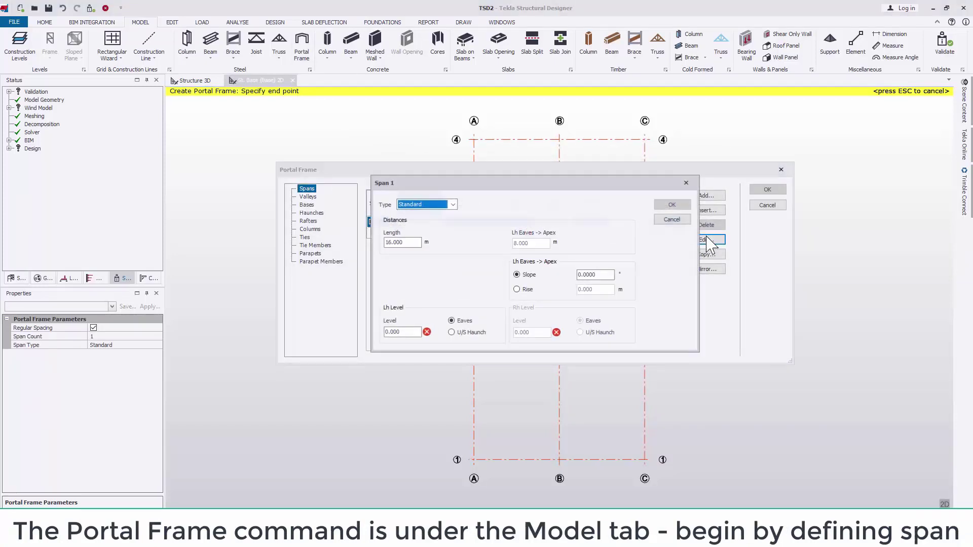
{"action": "left_click", "coordinate": [453, 204]}
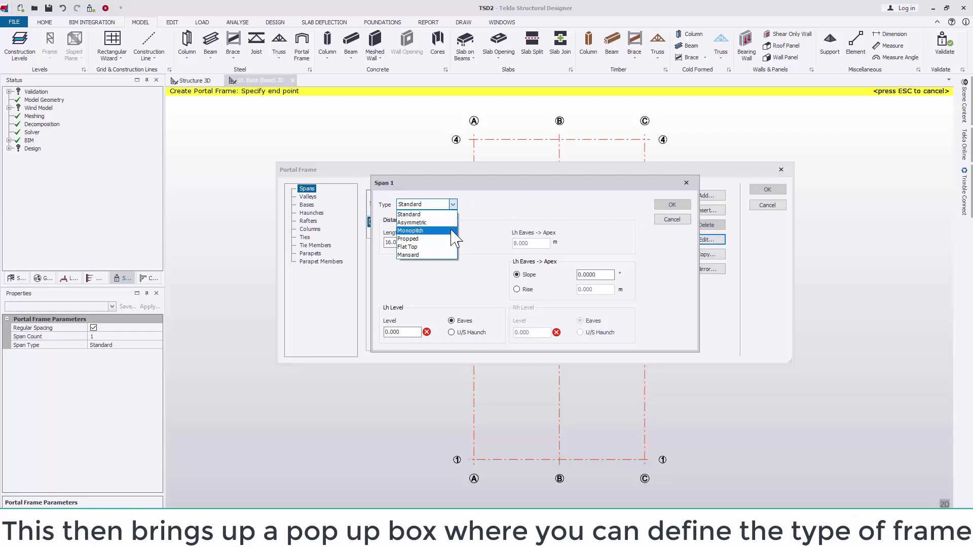
{"action": "left_click", "coordinate": [496, 235]}
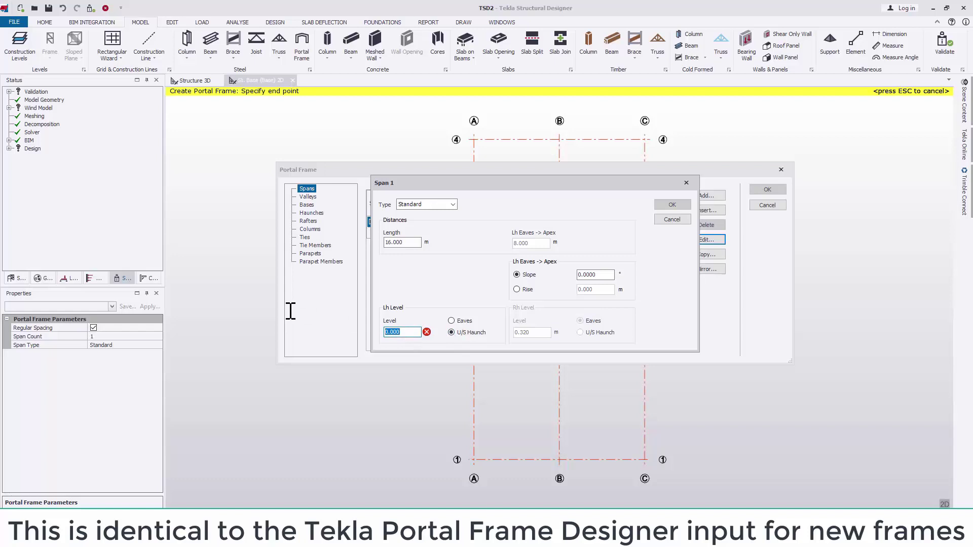
{"action": "type", "text": "4.750"}
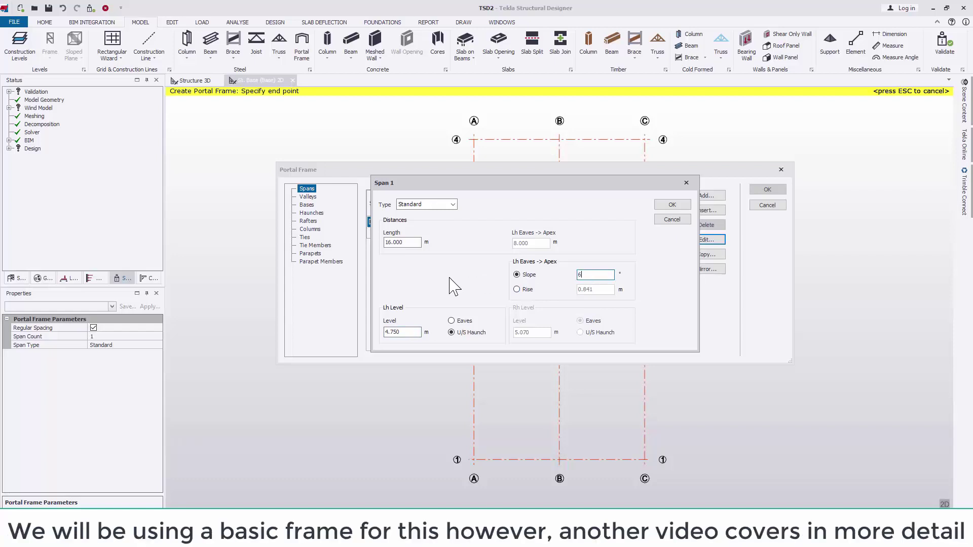
{"action": "left_click", "coordinate": [668, 206]}
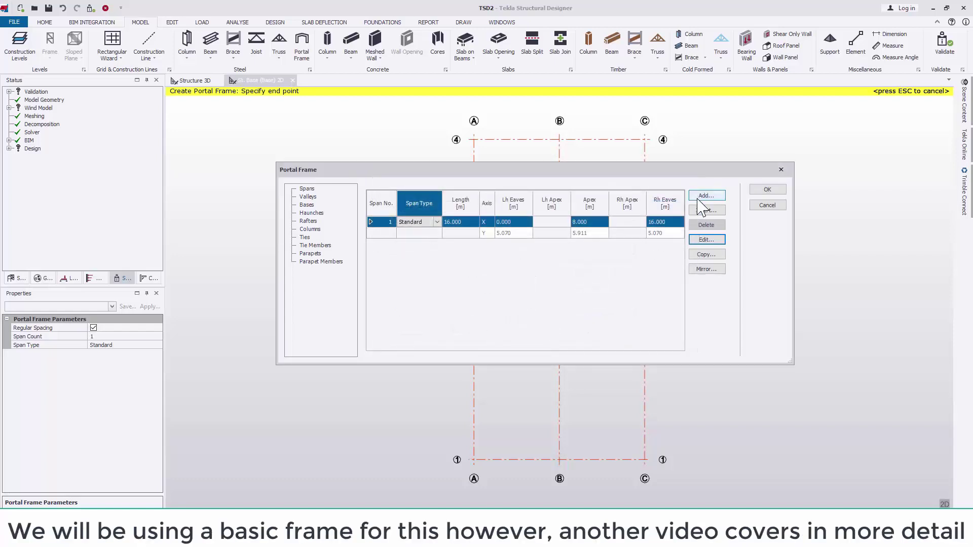
{"action": "left_click", "coordinate": [768, 190]}
In 3D, select the portal frame and copy it from its right column base.
{"action": "left_click", "coordinate": [192, 81]}
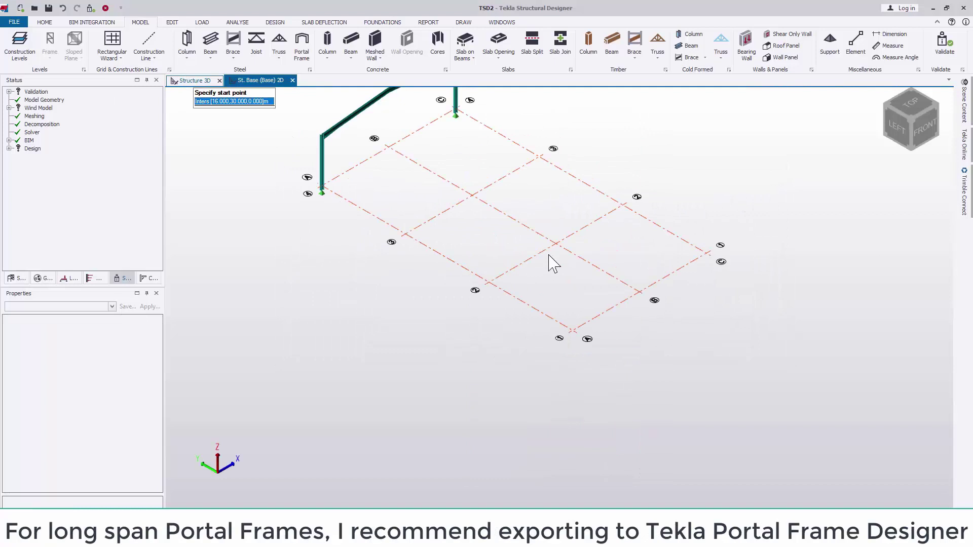
{"action": "middle_click_drag", "start_coordinate": [551, 293], "coordinate": [329, 283]}
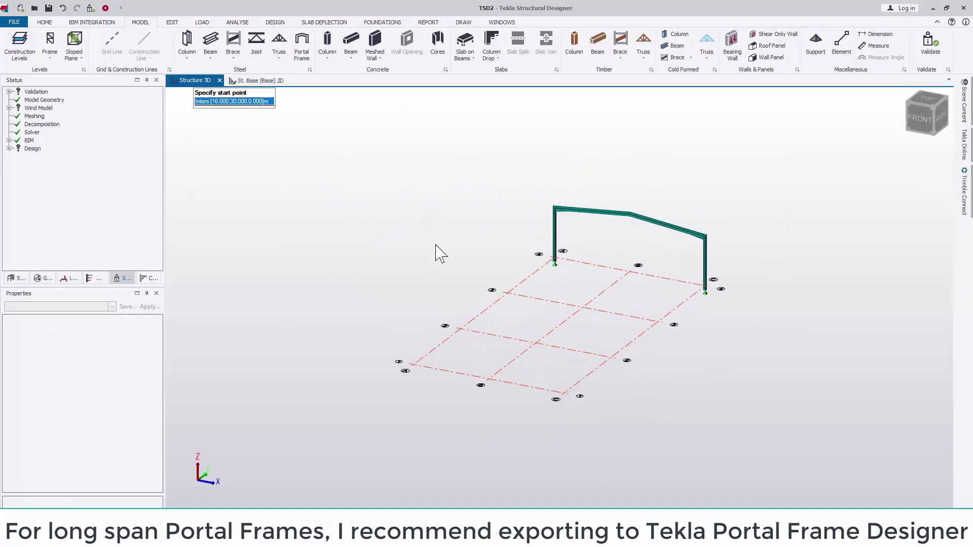
{"action": "left_click", "coordinate": [588, 222]}
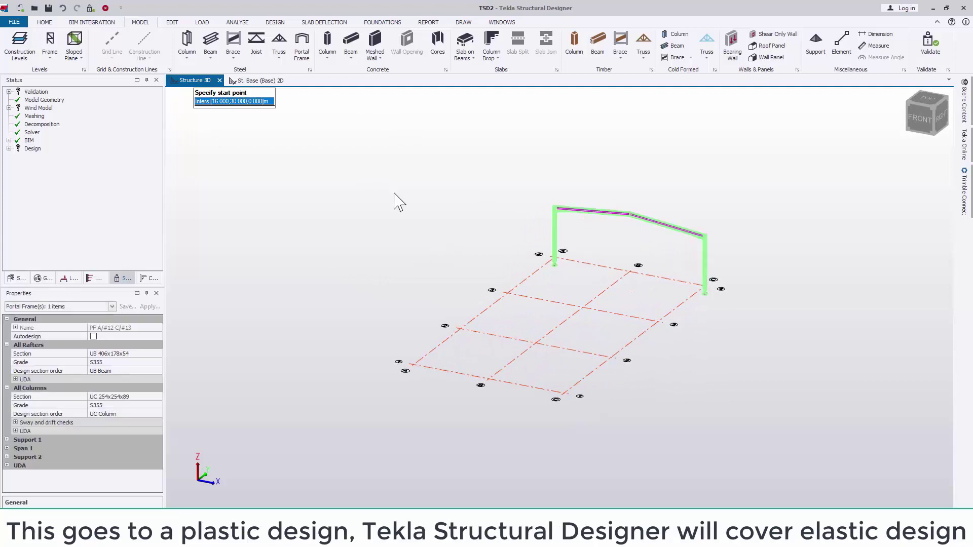
{"action": "left_click", "coordinate": [173, 22]}
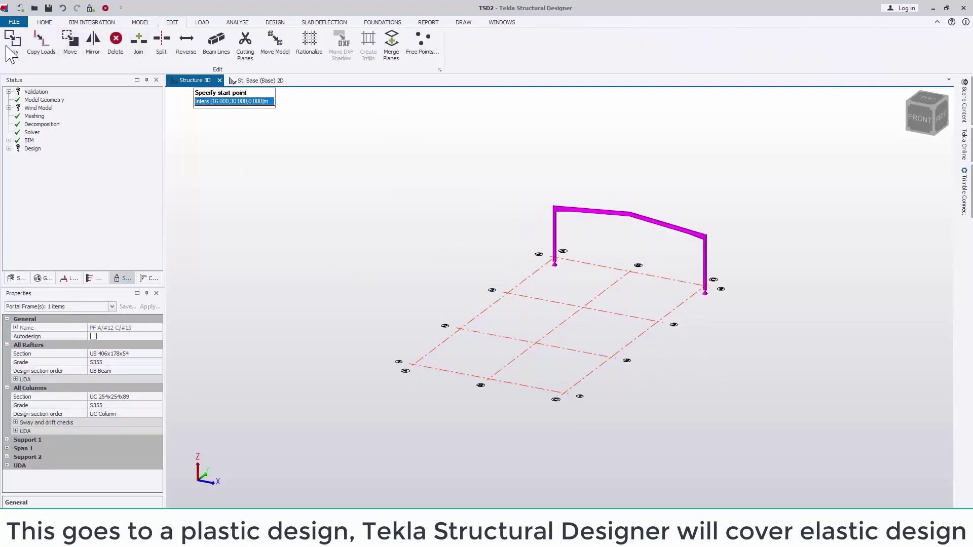
{"action": "left_click", "coordinate": [12, 40]}
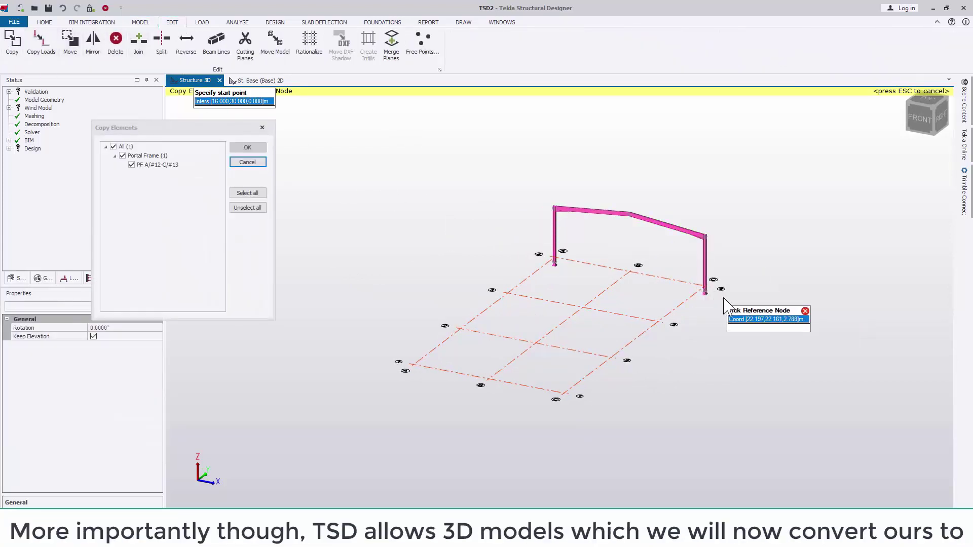
{"action": "scroll", "coordinate": [702, 290], "scroll_direction": "up", "scroll_amount": 4}
{"action": "left_click", "coordinate": [679, 277]}
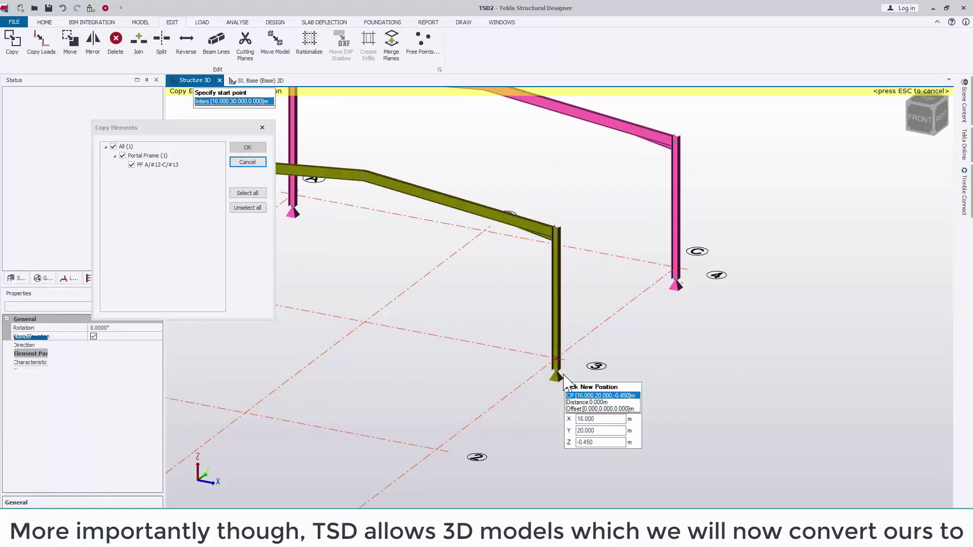
Place the frame copies on the remaining gridlines and end the copy.
{"action": "scroll", "coordinate": [494, 421], "scroll_direction": "up", "scroll_amount": 2}
{"action": "left_click", "coordinate": [479, 424]}
{"action": "key", "text": "Escape"}
{"action": "right_click", "coordinate": [558, 411]}
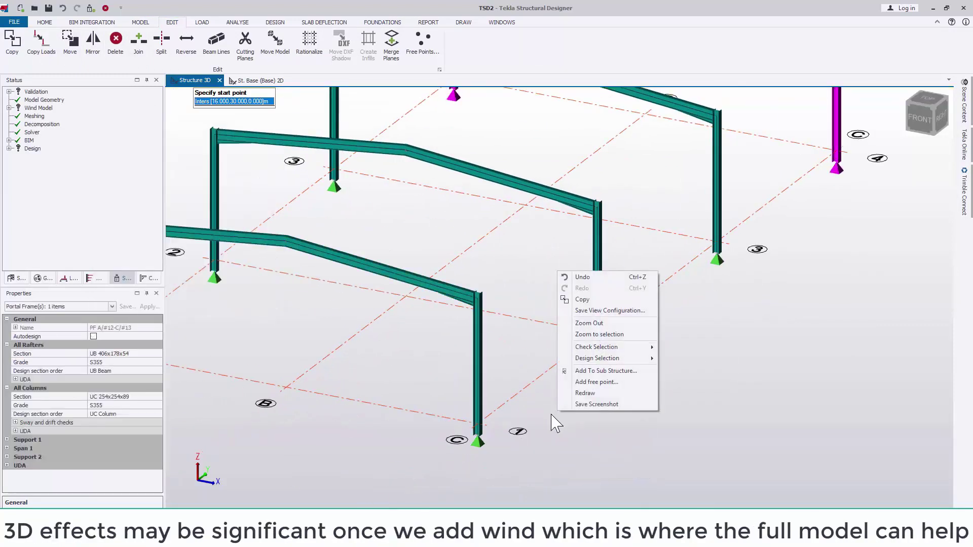
{"action": "key", "text": "Escape"}
{"action": "scroll", "coordinate": [522, 420], "scroll_direction": "down", "scroll_amount": 4}
Create a frame along gridline C and open FRM C in elevation.
{"action": "left_click", "coordinate": [138, 24]}
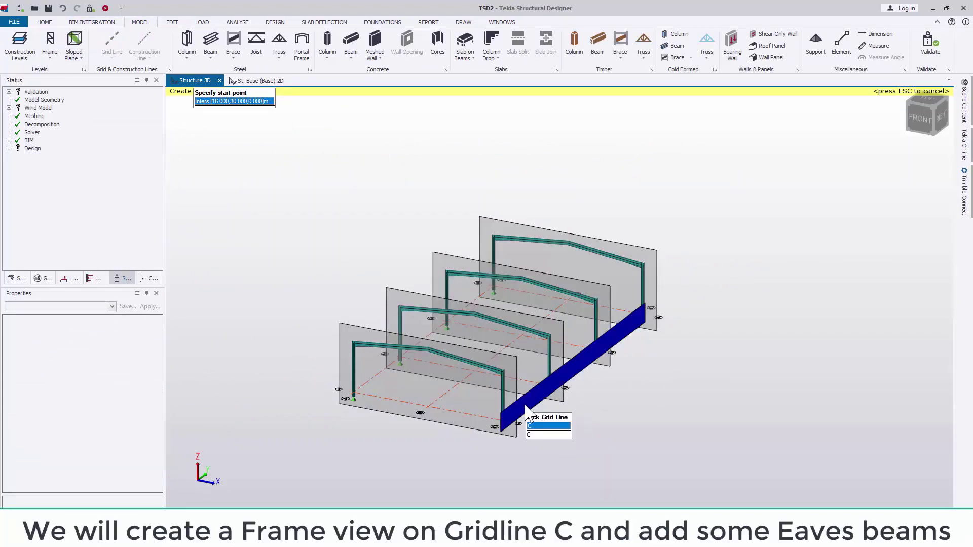
{"action": "left_click", "coordinate": [520, 458]}
{"action": "left_click", "coordinate": [20, 278]}
{"action": "left_click", "coordinate": [22, 87]}
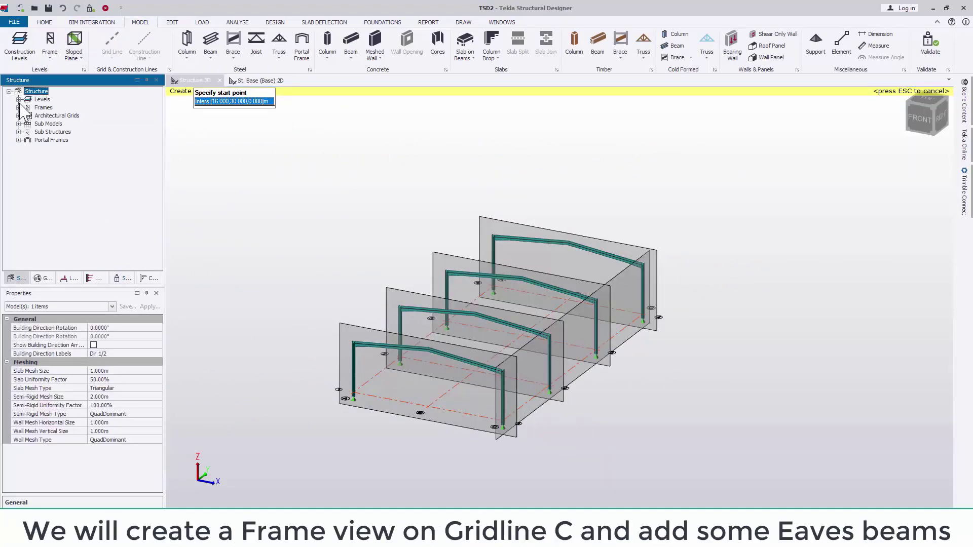
{"action": "left_click", "coordinate": [19, 108]}
{"action": "double_click", "coordinate": [55, 148]}
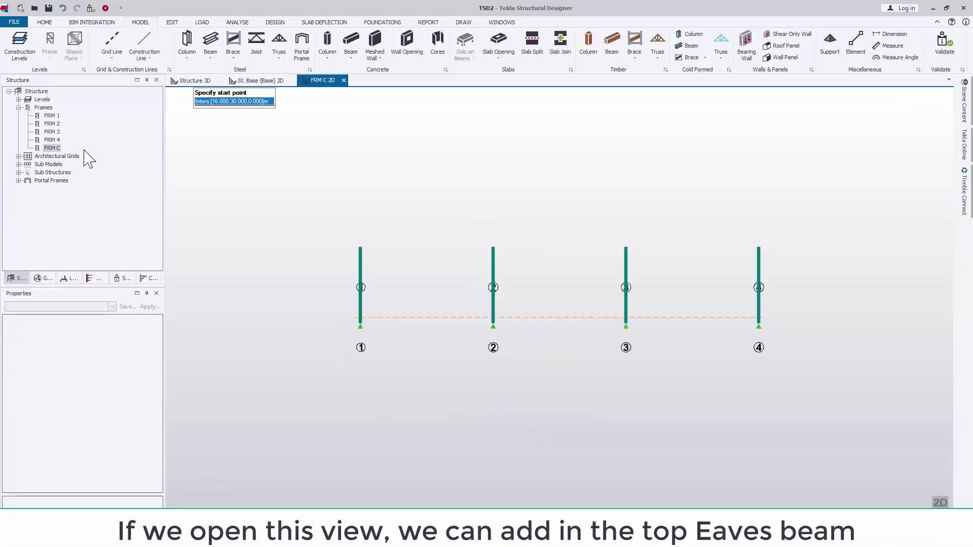
Add eaves beams between column tops 1–2, 2–3 and 3–4.
{"action": "scroll", "coordinate": [369, 247], "scroll_direction": "up", "scroll_amount": 3}
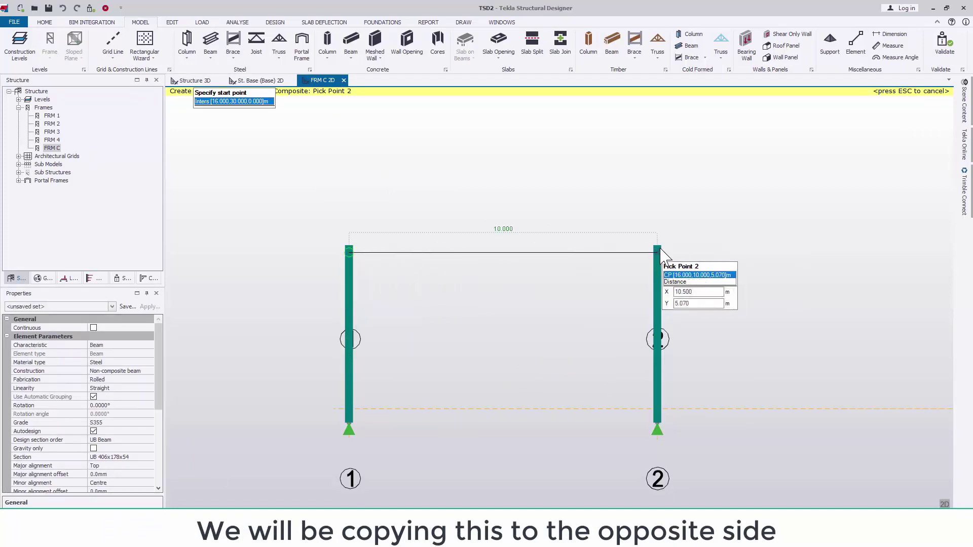
{"action": "left_click", "coordinate": [659, 252]}
{"action": "middle_click_drag", "start_coordinate": [771, 311], "coordinate": [491, 343]}
{"action": "left_click", "coordinate": [394, 278]}
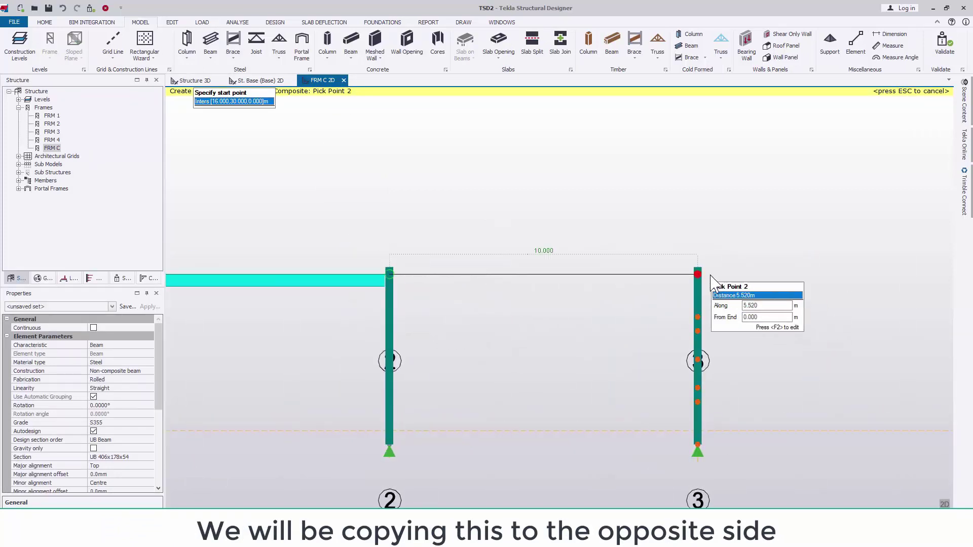
{"action": "left_click", "coordinate": [709, 274]}
{"action": "scroll", "coordinate": [706, 342], "scroll_direction": "down", "scroll_amount": 3}
{"action": "left_click", "coordinate": [705, 315]}
{"action": "left_click", "coordinate": [838, 314]}
{"action": "key", "text": "Escape"}
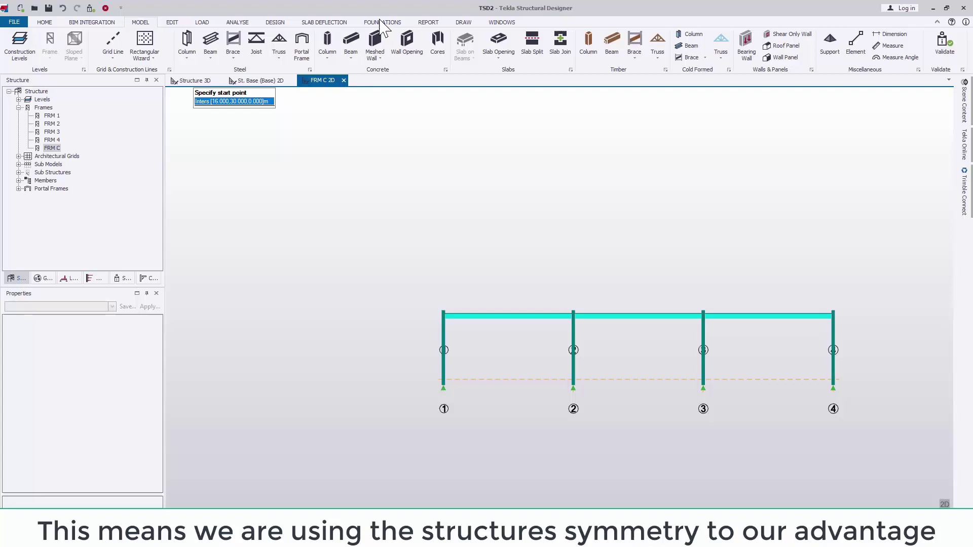
Draw a steel beam along the base from column 1 to column 4.
{"action": "left_click", "coordinate": [211, 40]}
{"action": "left_click", "coordinate": [444, 387]}
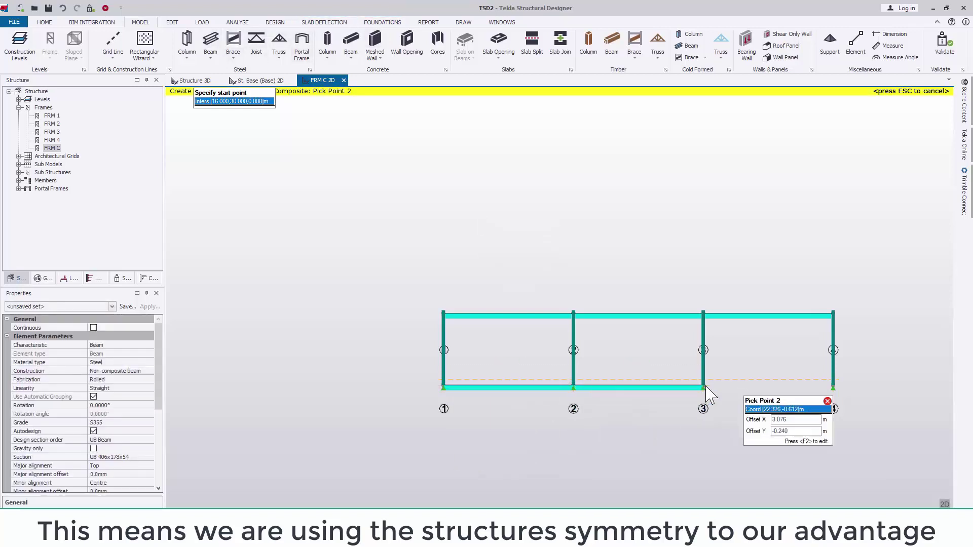
{"action": "left_click", "coordinate": [833, 388]}
{"action": "key", "text": "Escape"}
{"action": "left_click", "coordinate": [172, 23]}
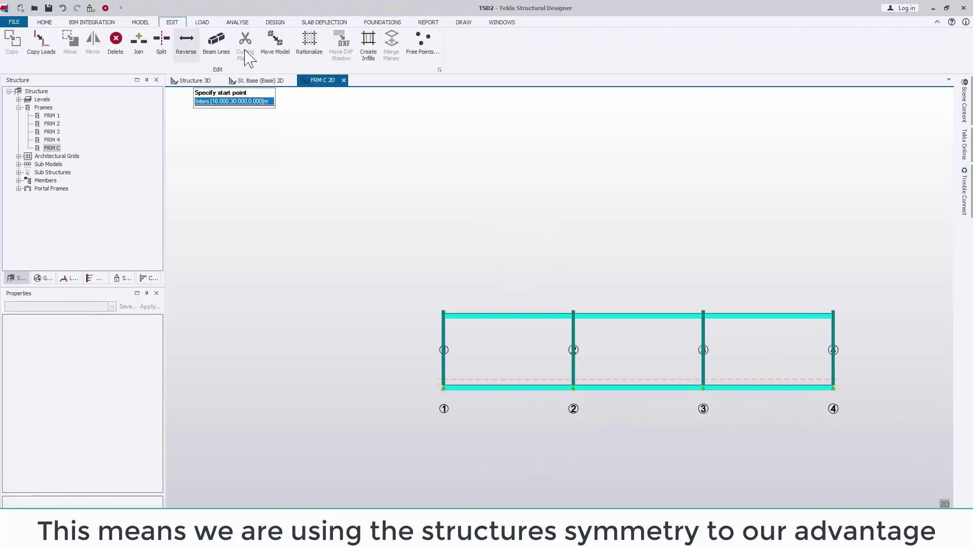
Fill the gridline C bays with infill members characterised as eaves beams.
{"action": "left_click", "coordinate": [369, 45]}
{"action": "left_click", "coordinate": [112, 337]}
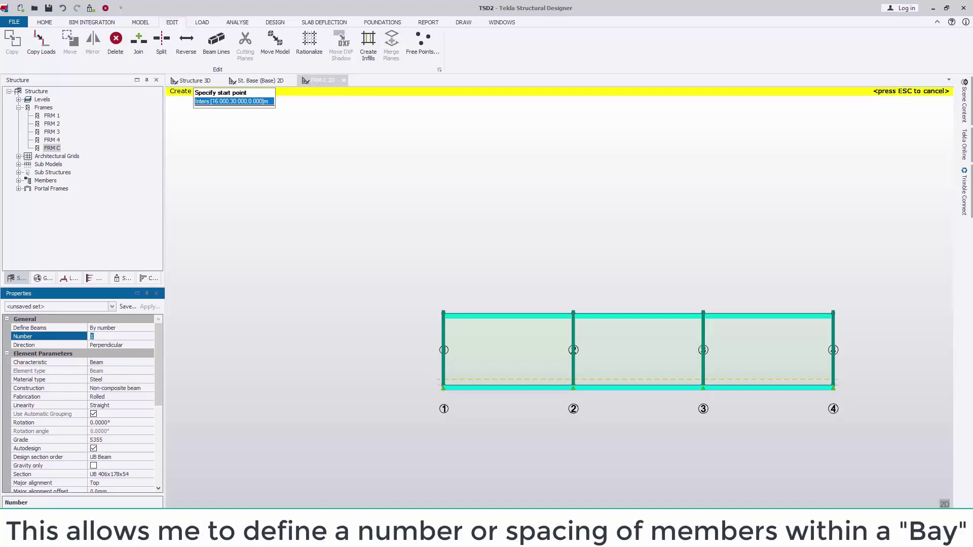
{"action": "left_click", "coordinate": [147, 362]}
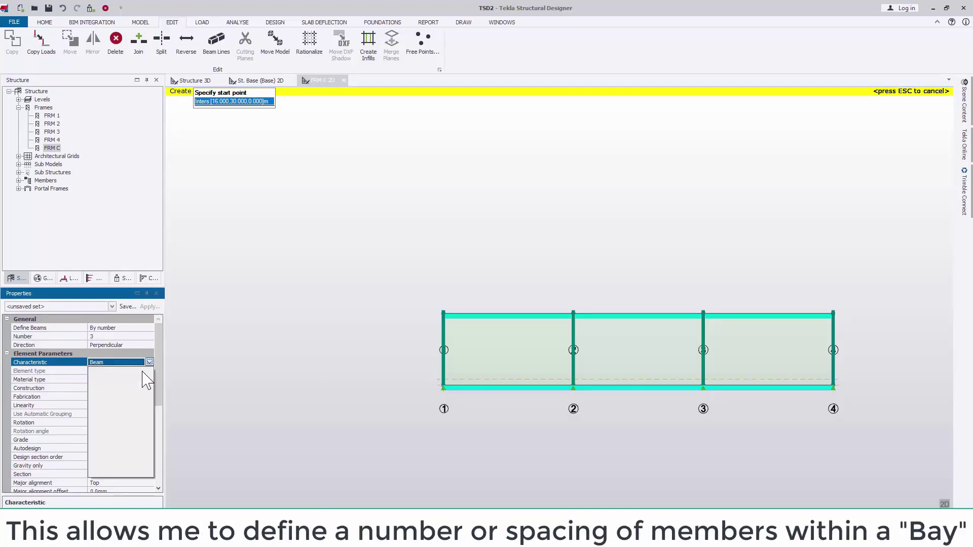
{"action": "left_click", "coordinate": [109, 422]}
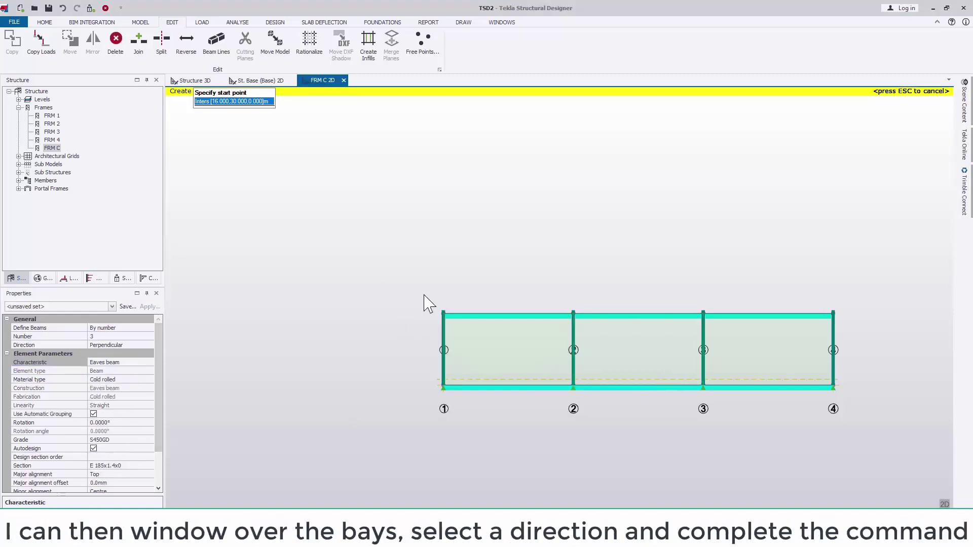
{"action": "left_click_drag", "start_coordinate": [382, 284], "coordinate": [958, 427]}
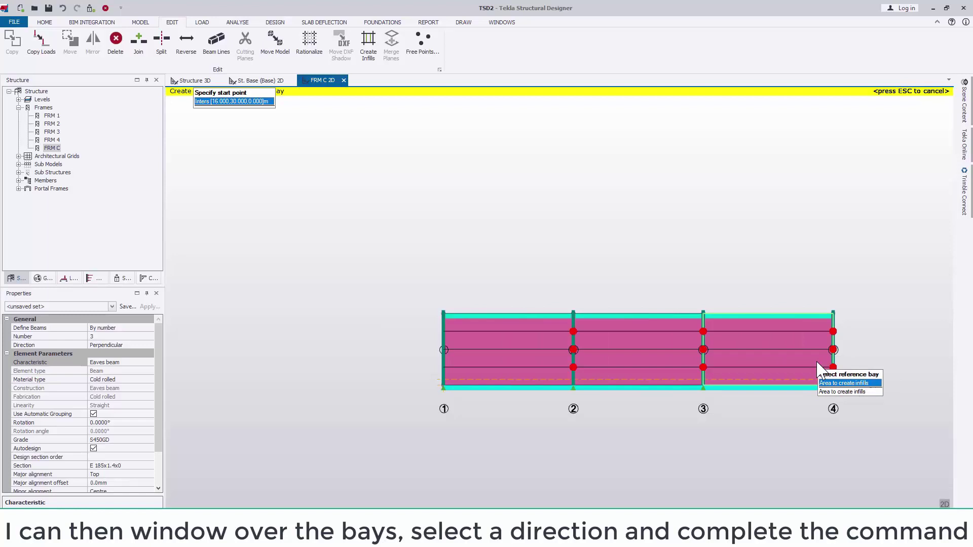
{"action": "left_click", "coordinate": [818, 365]}
{"action": "right_click", "coordinate": [675, 431]}
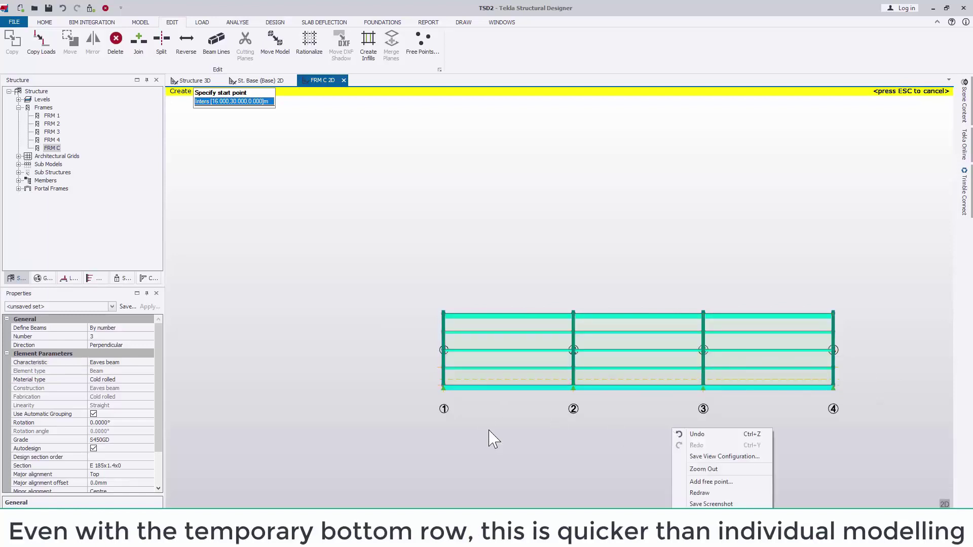
{"action": "right_click", "coordinate": [494, 434]}
{"action": "left_click", "coordinate": [471, 408]}
{"action": "key", "text": "Escape"}
Delete the dummy bottom beams between gridlines 1 and 3.
{"action": "left_click", "coordinate": [488, 389]}
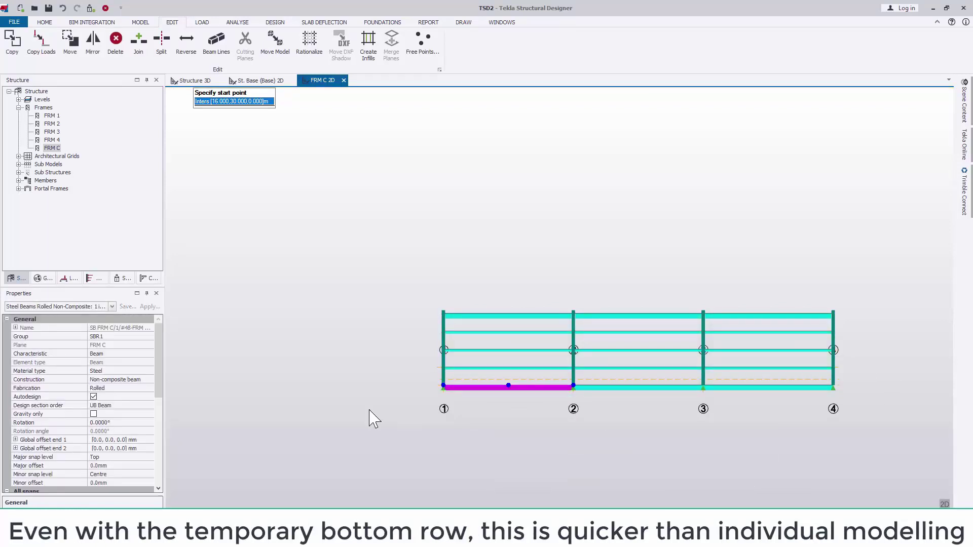
{"action": "left_click", "coordinate": [636, 388], "text": "ctrl"}
{"action": "key", "text": "Delete"}
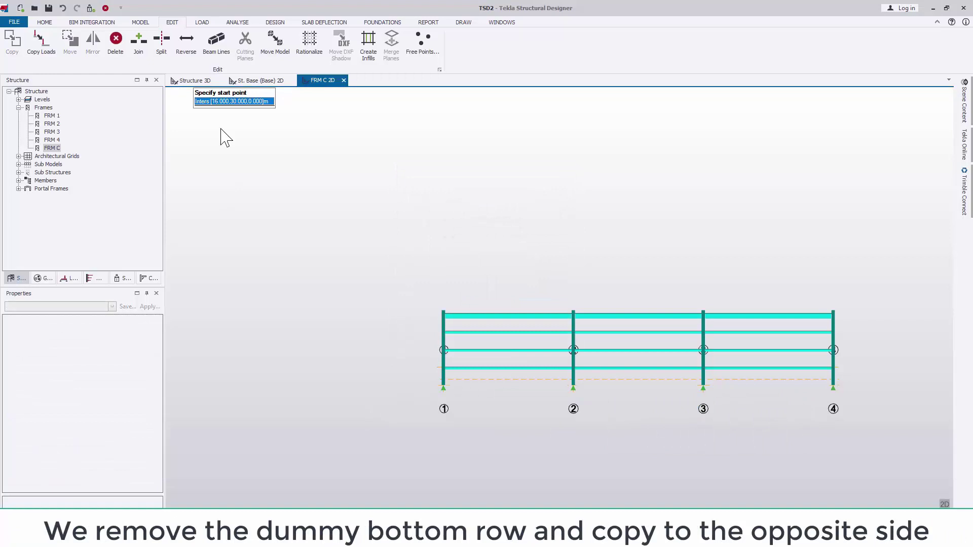
Copy the gridline C side rails to gridline A, excluding Portal Frame and Construction Line.
{"action": "left_click", "coordinate": [195, 80]}
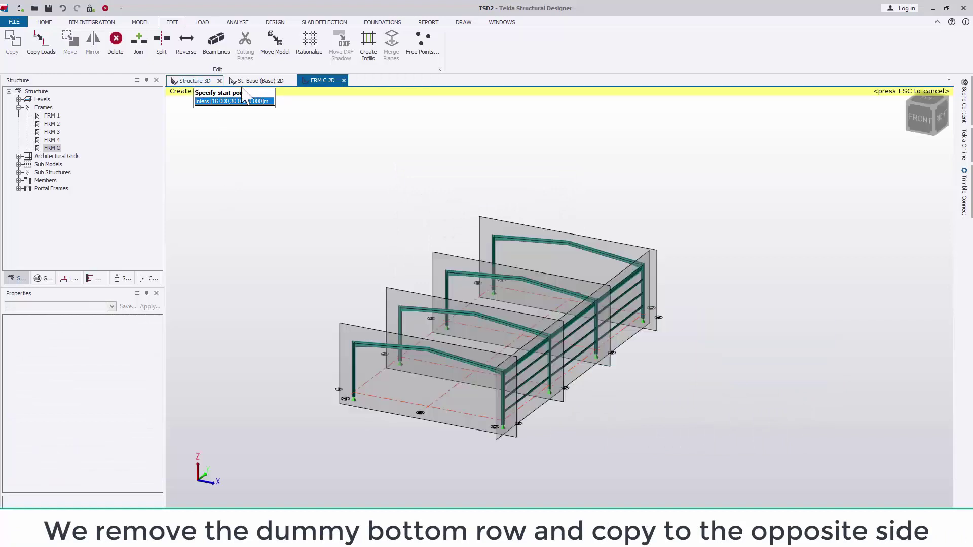
{"action": "key", "text": "Escape"}
{"action": "right_click_drag", "start_coordinate": [380, 372], "coordinate": [532, 323]}
{"action": "left_click_drag", "start_coordinate": [573, 220], "coordinate": [653, 481]}
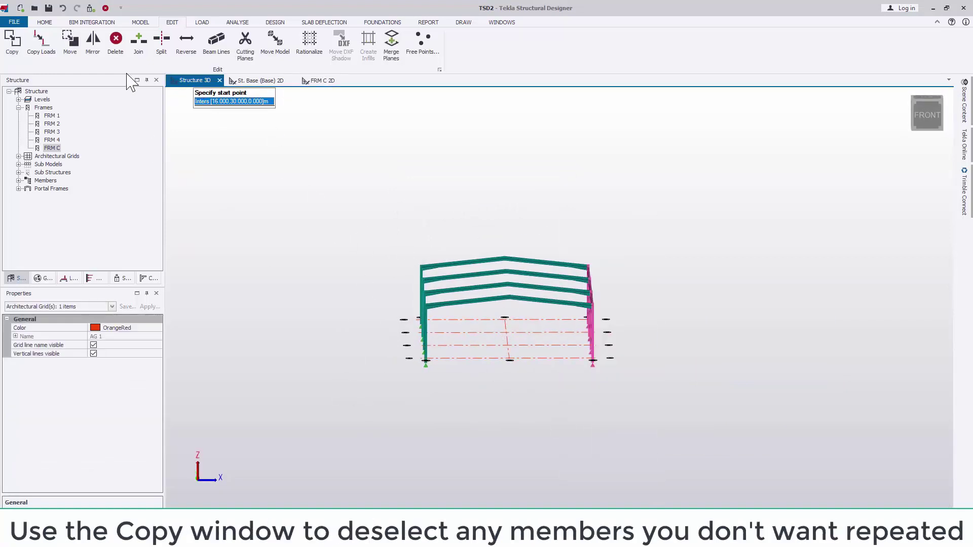
{"action": "left_click", "coordinate": [12, 42]}
{"action": "left_click", "coordinate": [123, 257]}
{"action": "scroll", "coordinate": [367, 398], "scroll_direction": "up", "scroll_amount": 3}
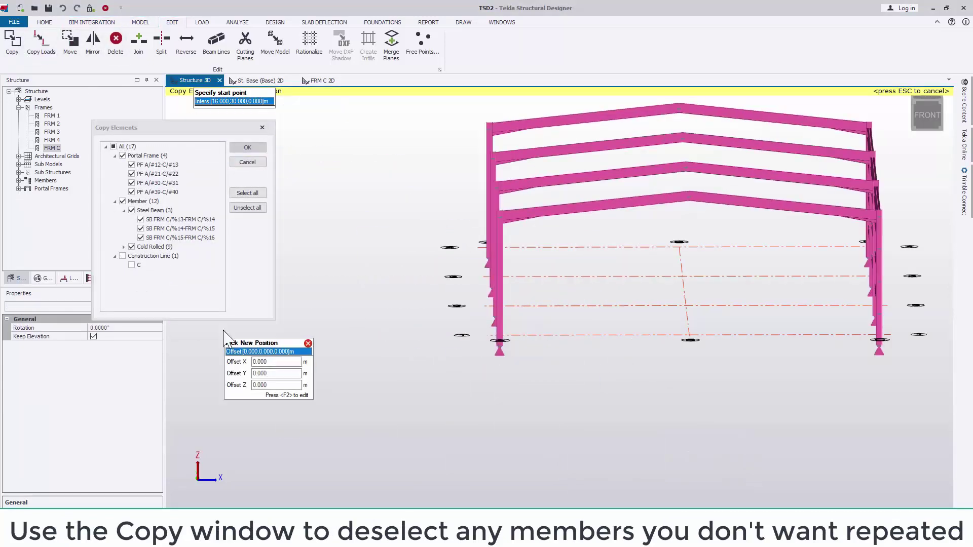
{"action": "left_click", "coordinate": [122, 156]}
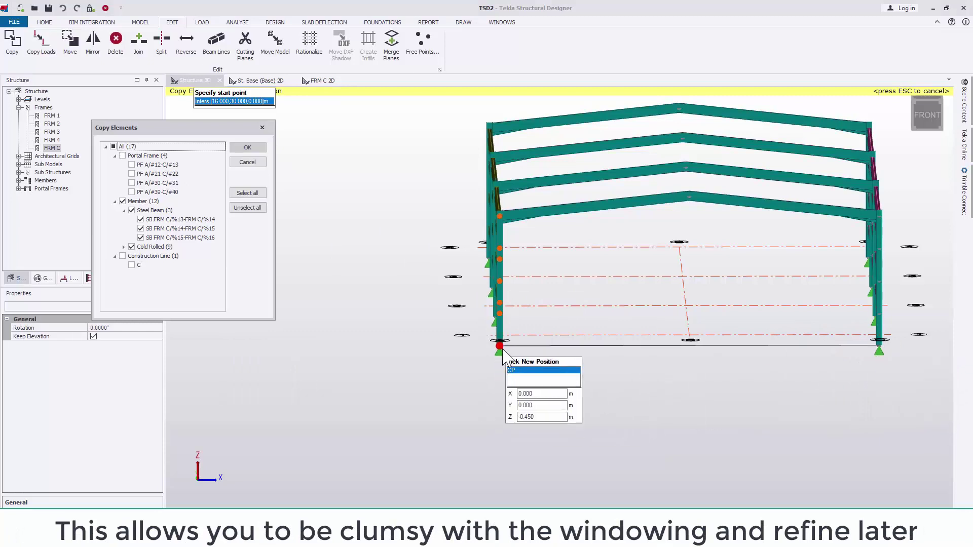
{"action": "key", "text": "Escape"}
Open the FRM 1 elevation view from the end portal frame.
{"action": "right_click_drag", "start_coordinate": [441, 387], "coordinate": [583, 394]}
{"action": "key", "text": "Escape"}
{"action": "scroll", "coordinate": [657, 374], "scroll_direction": "down", "scroll_amount": 2}
{"action": "scroll", "coordinate": [661, 384], "scroll_direction": "down", "scroll_amount": 3}
{"action": "middle_click_drag", "start_coordinate": [828, 397], "coordinate": [675, 383]}
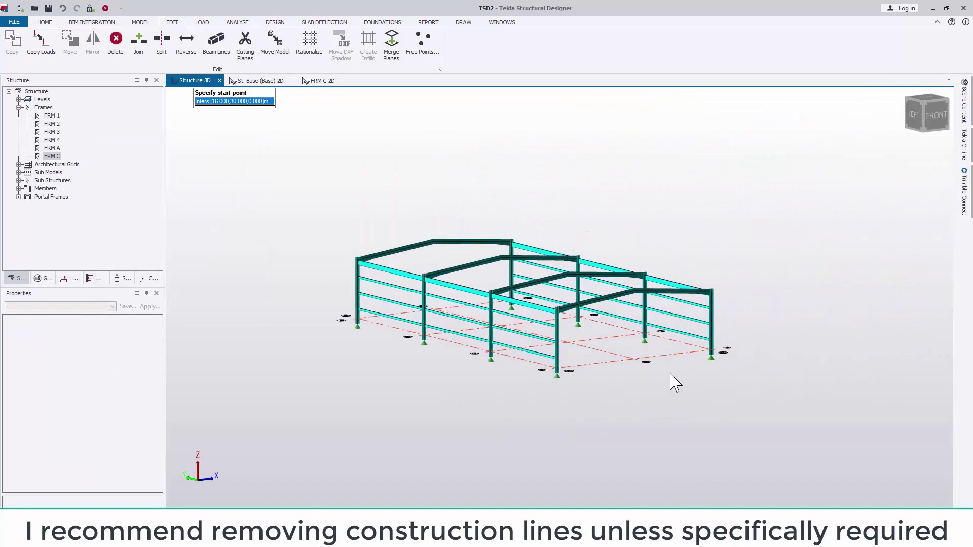
{"action": "right_click", "coordinate": [615, 310]}
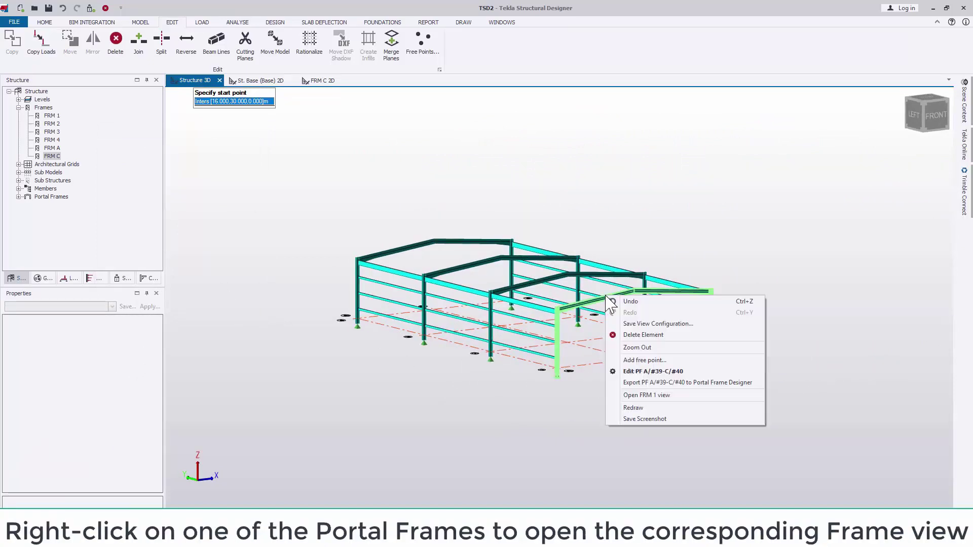
{"action": "left_click", "coordinate": [719, 458]}
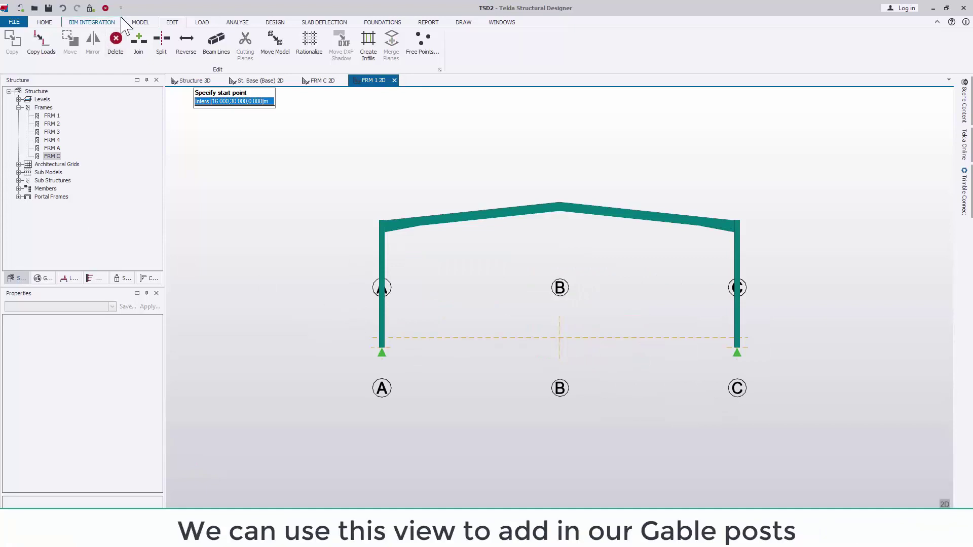
{"action": "left_click", "coordinate": [140, 22]}
{"action": "left_click", "coordinate": [144, 55]}
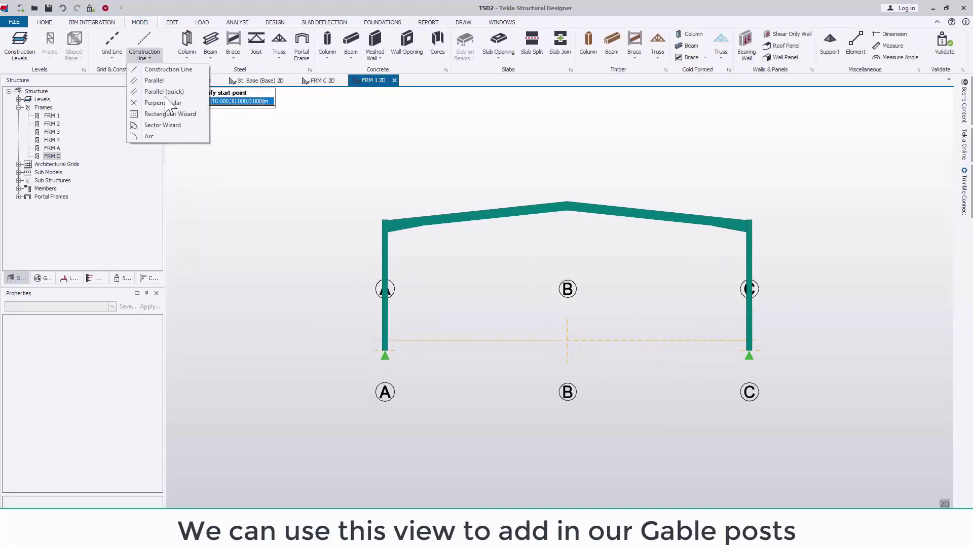
Add Y-direction construction lines 8 m long at 4 m spacing from the column base.
{"action": "left_click", "coordinate": [188, 118]}
{"action": "left_click", "coordinate": [387, 350]}
{"action": "left_click", "coordinate": [47, 217]}
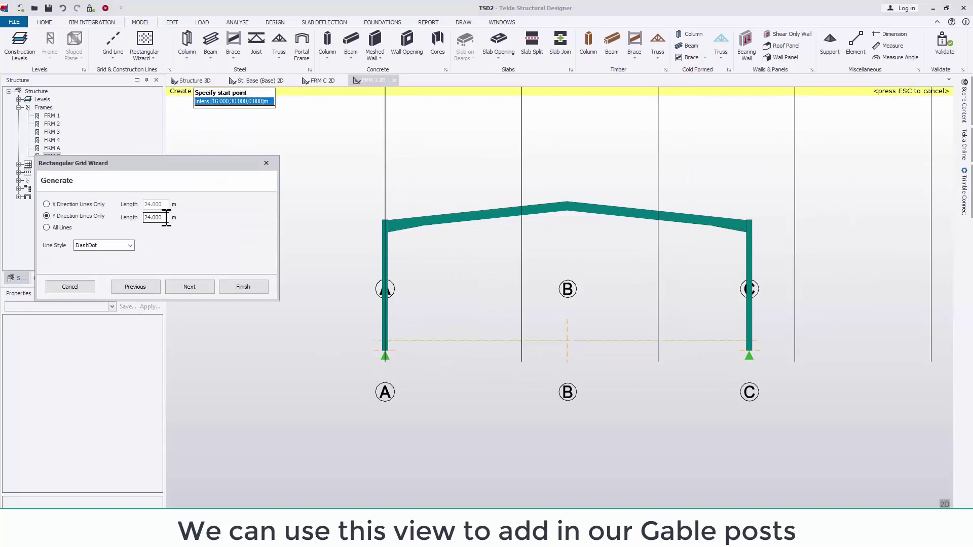
{"action": "left_click_drag", "start_coordinate": [167, 218], "coordinate": [42, 223]}
{"action": "type", "text": "8"}
{"action": "left_click", "coordinate": [196, 287]}
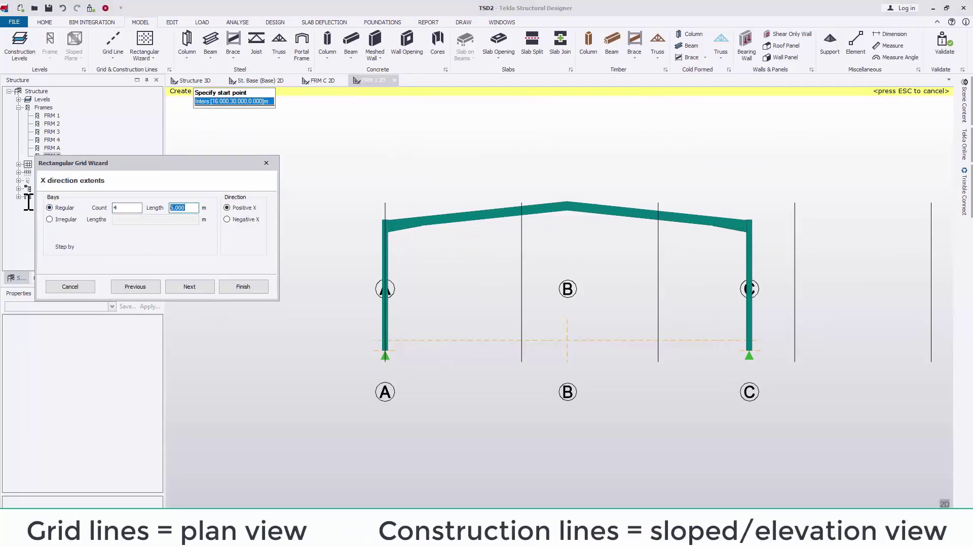
{"action": "type", "text": "4"}
{"action": "key", "text": "Return"}
Place three steel columns as Gable posts from the base up to the rafters.
{"action": "left_click", "coordinate": [187, 44]}
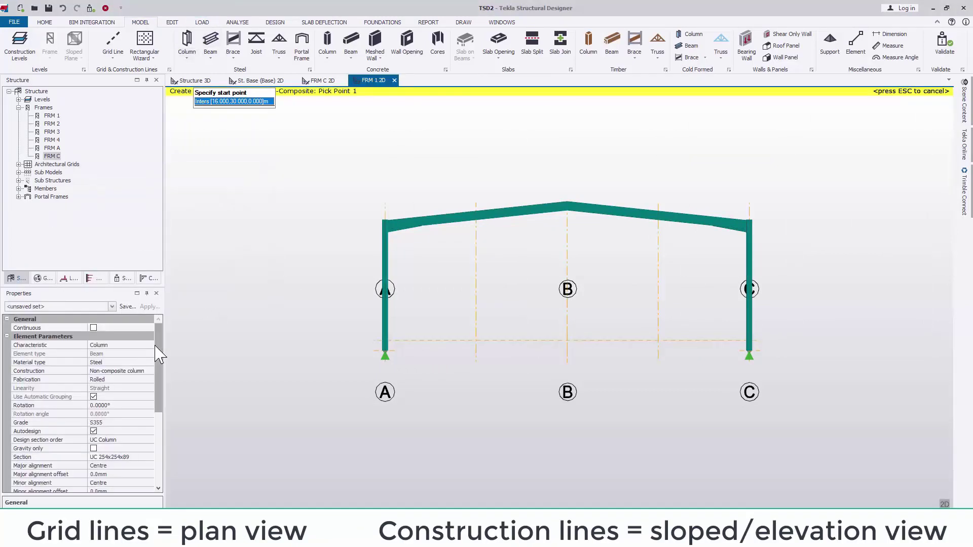
{"action": "double_click", "coordinate": [144, 346]}
{"action": "left_click", "coordinate": [149, 347]}
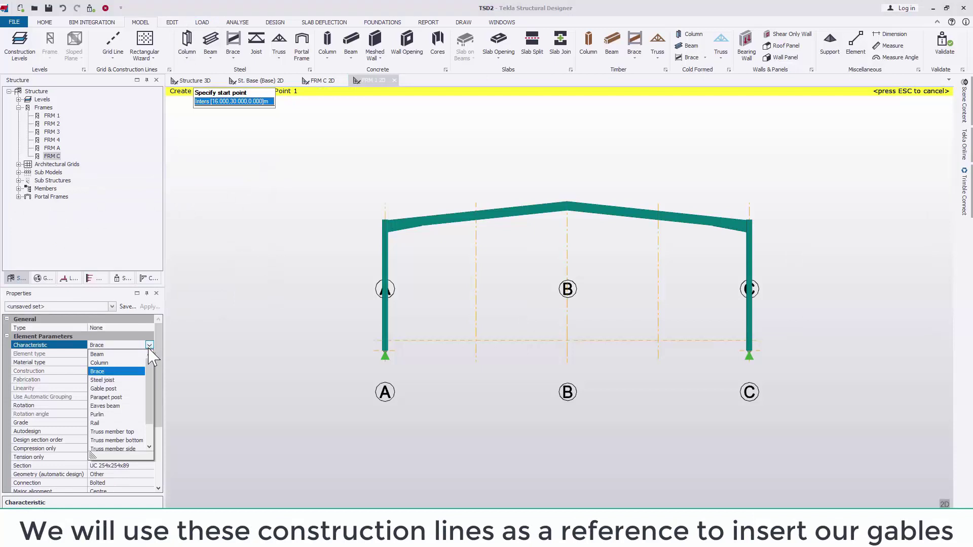
{"action": "left_click", "coordinate": [110, 388]}
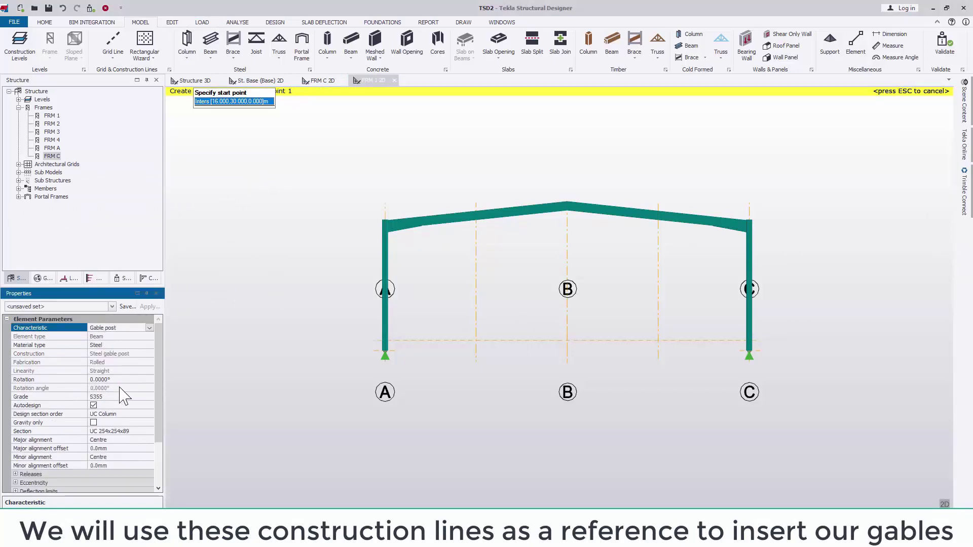
{"action": "left_click", "coordinate": [153, 414]}
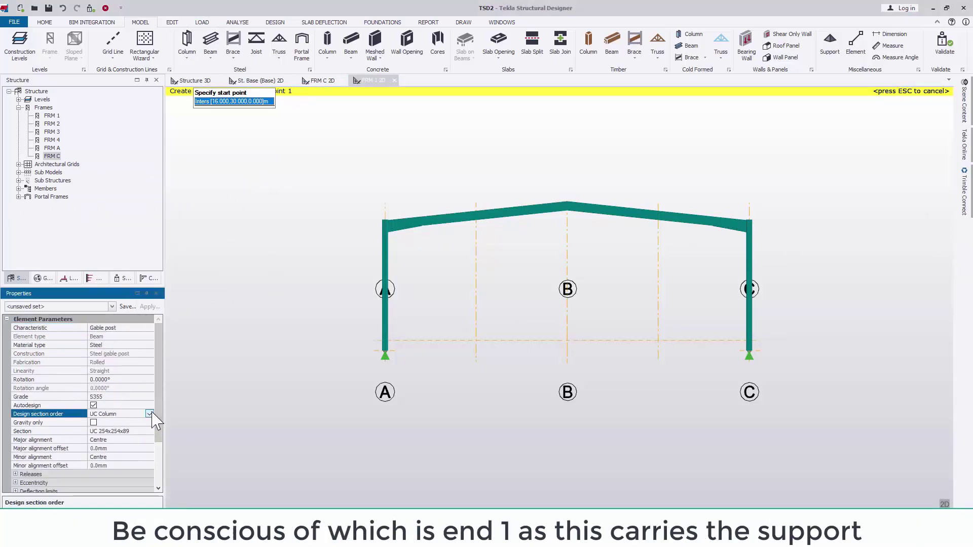
{"action": "left_click", "coordinate": [476, 341]}
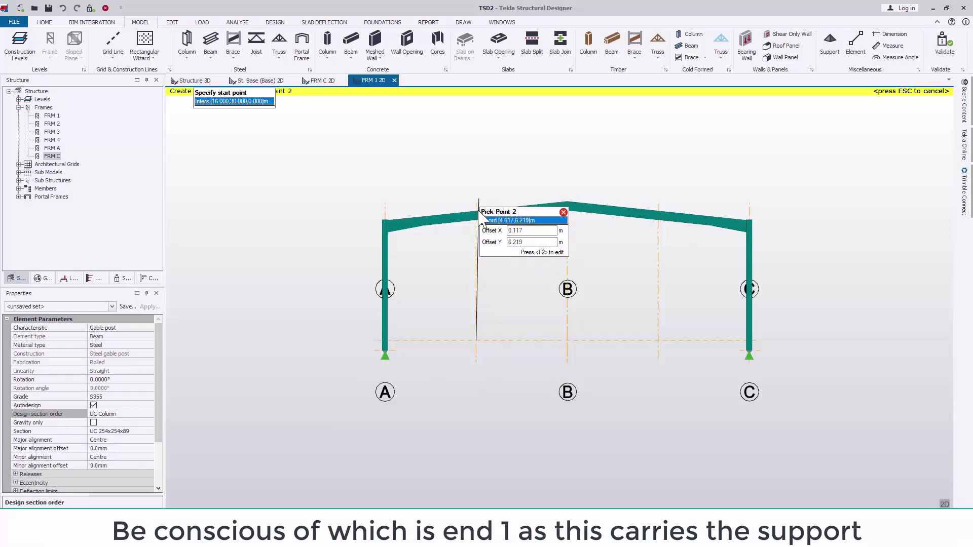
{"action": "left_click", "coordinate": [567, 340]}
{"action": "left_click", "coordinate": [567, 207]}
{"action": "left_click", "coordinate": [658, 341]}
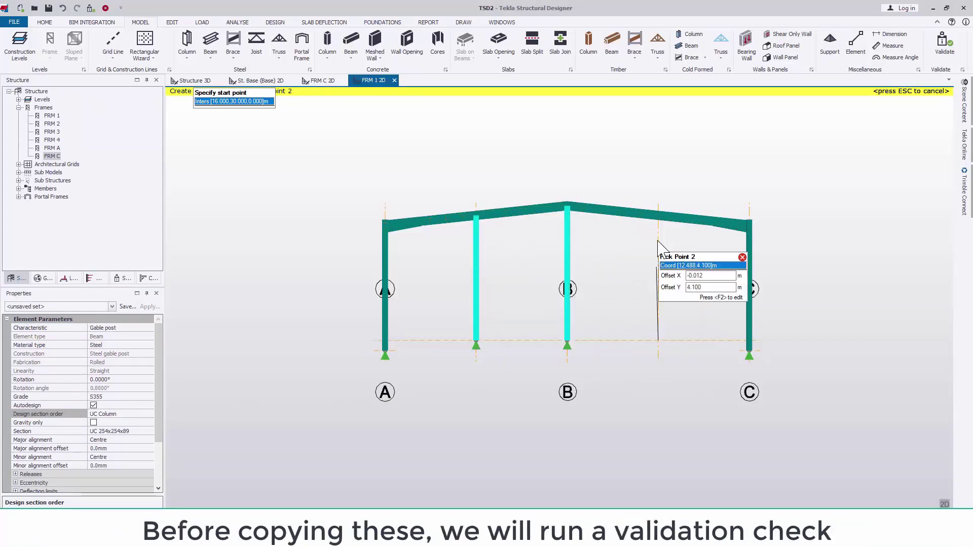
{"action": "scroll", "coordinate": [660, 210], "scroll_direction": "up", "scroll_amount": 4}
{"action": "left_click", "coordinate": [663, 239]}
{"action": "scroll", "coordinate": [663, 238], "scroll_direction": "down", "scroll_amount": 5}
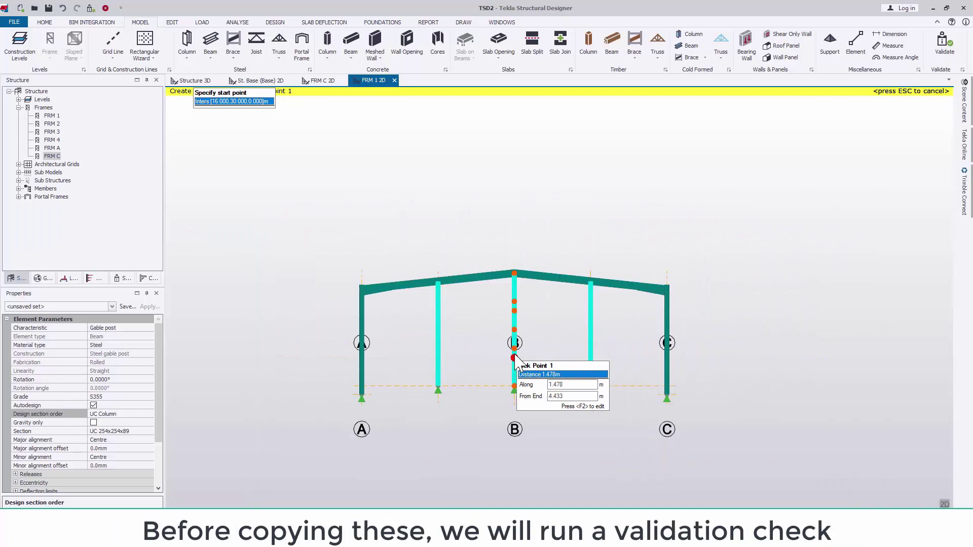
Validate the model and expand the warnings to show the member intersection issue.
{"action": "left_click", "coordinate": [90, 8]}
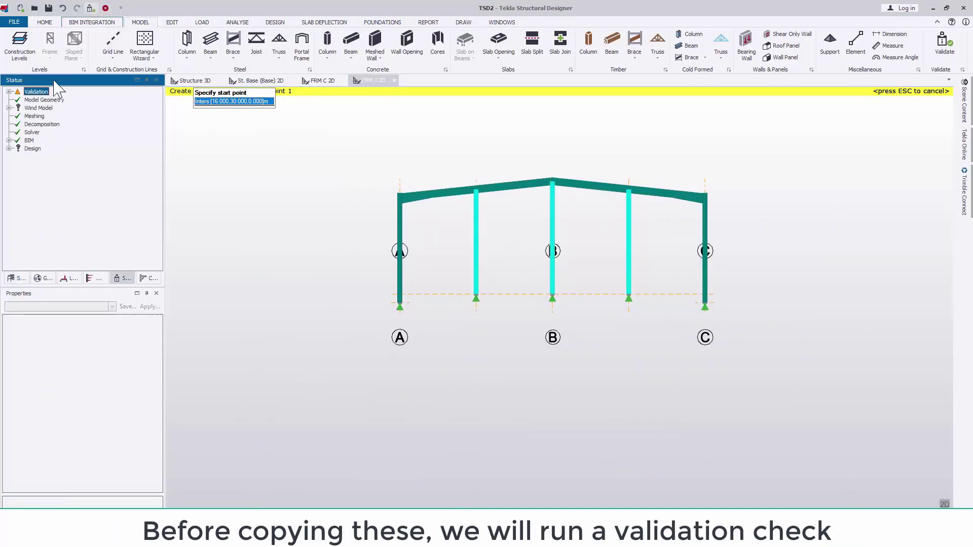
{"action": "left_click", "coordinate": [10, 92]}
{"action": "left_click", "coordinate": [18, 100]}
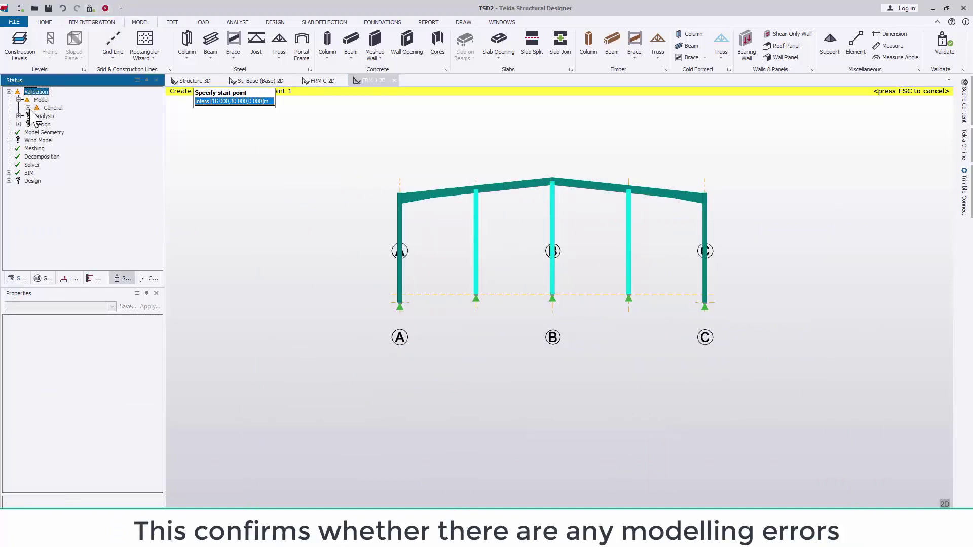
{"action": "left_click", "coordinate": [28, 108]}
{"action": "left_click", "coordinate": [78, 116]}
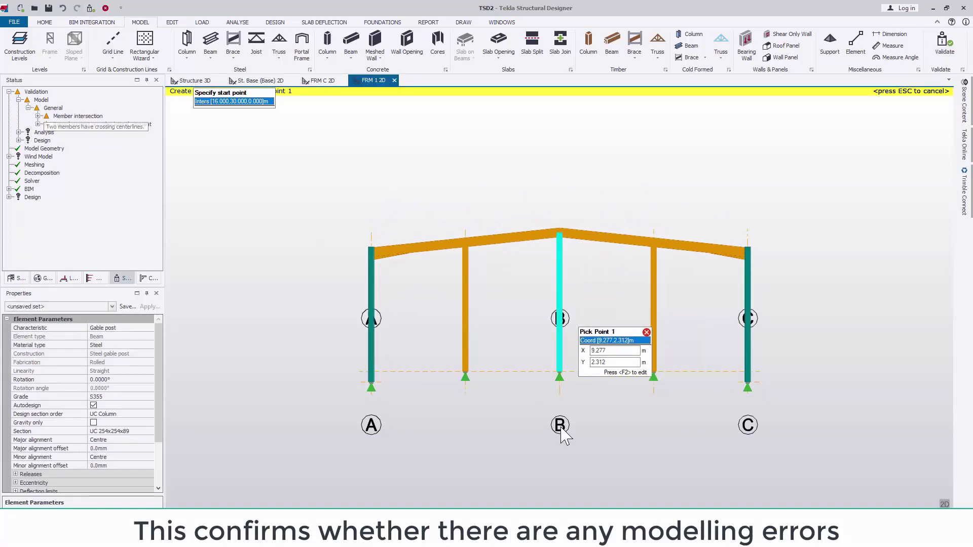
{"action": "key", "text": "Escape"}
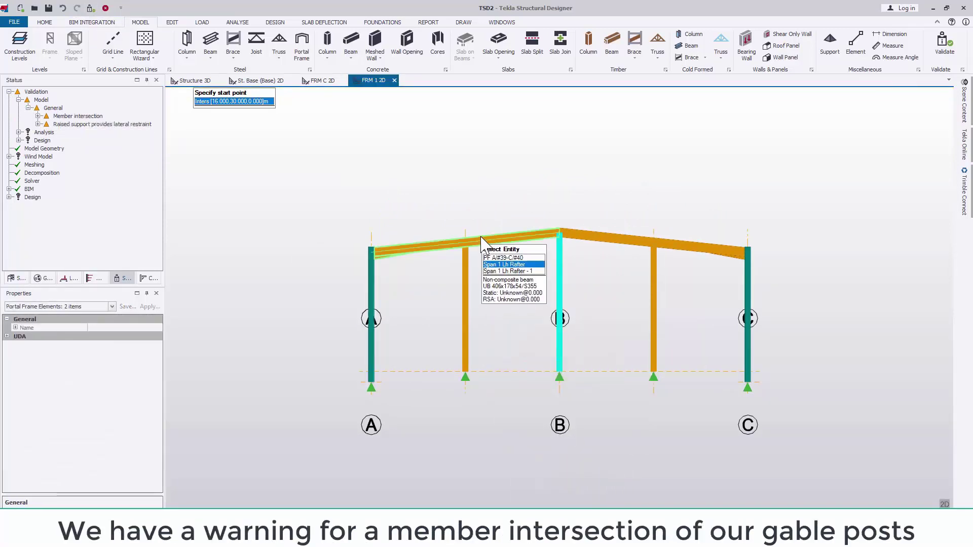
In 3D, select the gable posts and copy them with Portal Frame excluded.
{"action": "left_click", "coordinate": [481, 238]}
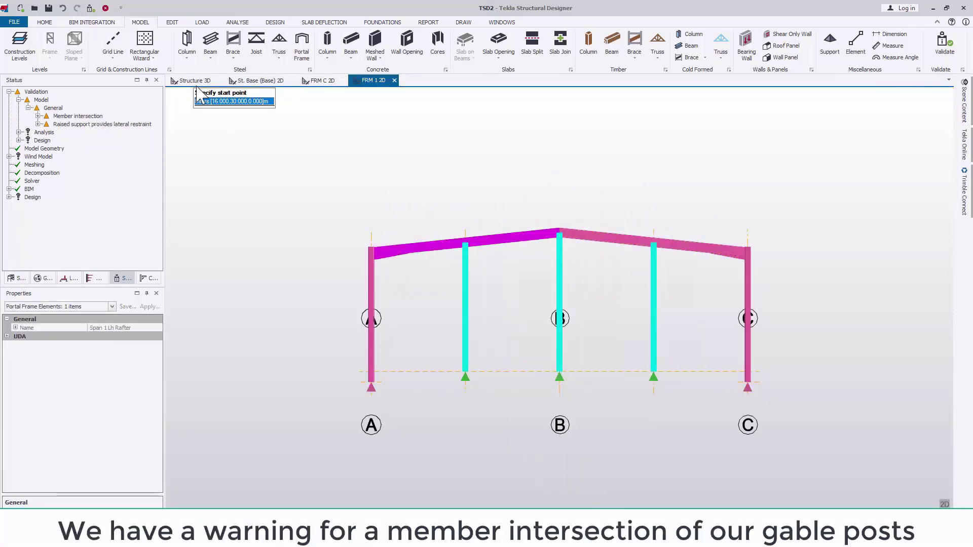
{"action": "left_click", "coordinate": [194, 80]}
{"action": "middle_click_drag", "start_coordinate": [582, 452], "coordinate": [674, 246]}
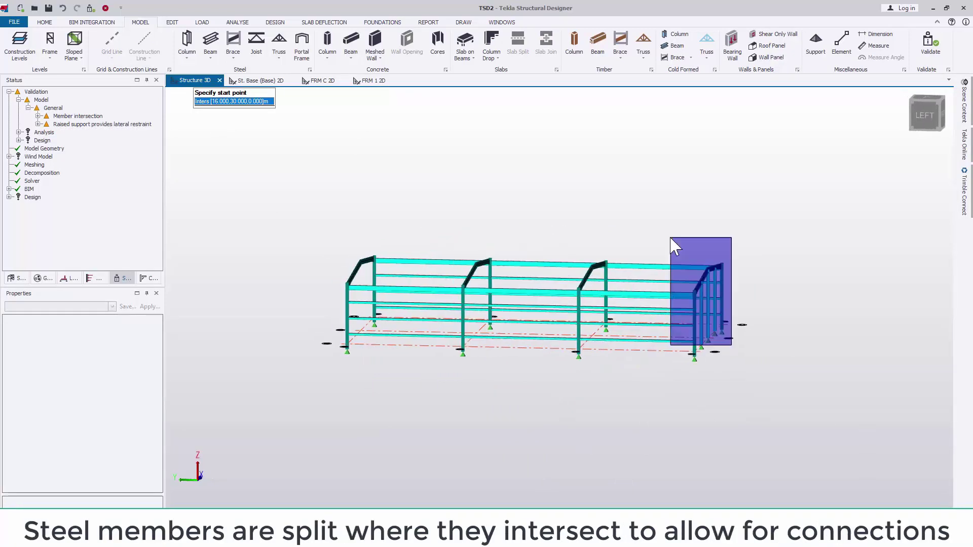
{"action": "left_click_drag", "start_coordinate": [731, 345], "coordinate": [671, 238]}
{"action": "left_click", "coordinate": [172, 23]}
{"action": "left_click", "coordinate": [12, 43]}
{"action": "left_click", "coordinate": [123, 156]}
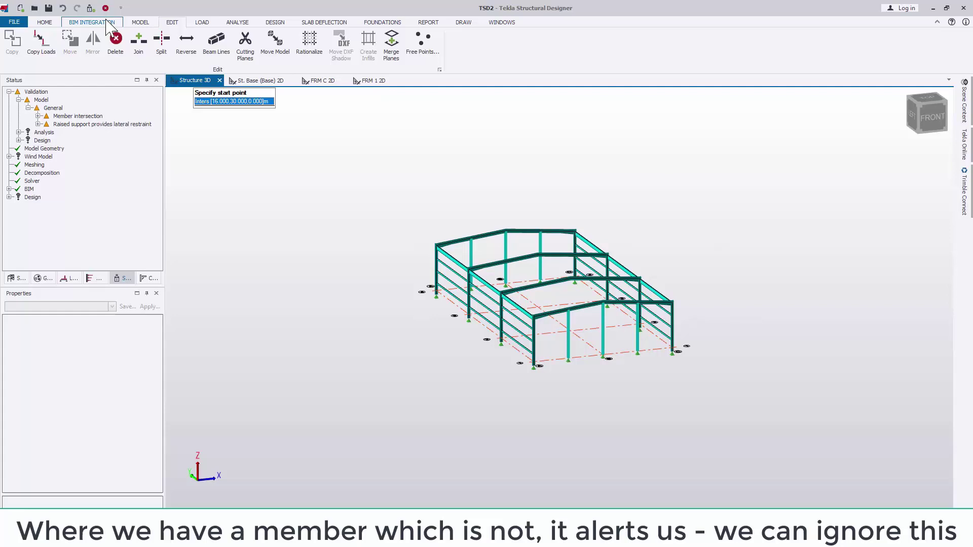
Create a roof panel on the first slope from eaves to ridge.
{"action": "left_click", "coordinate": [140, 22]}
{"action": "left_click", "coordinate": [772, 46]}
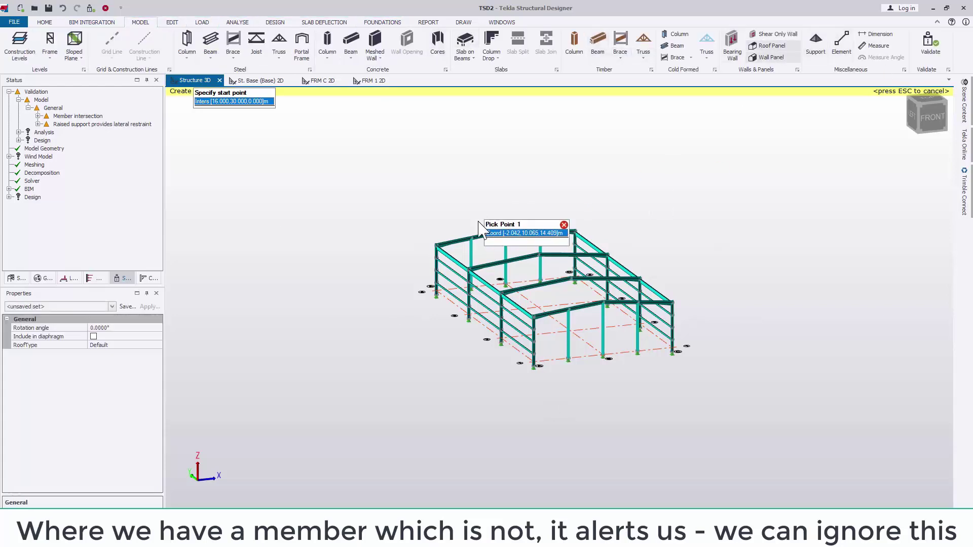
{"action": "scroll", "coordinate": [472, 271], "scroll_direction": "up", "scroll_amount": 5}
{"action": "left_click", "coordinate": [408, 227]}
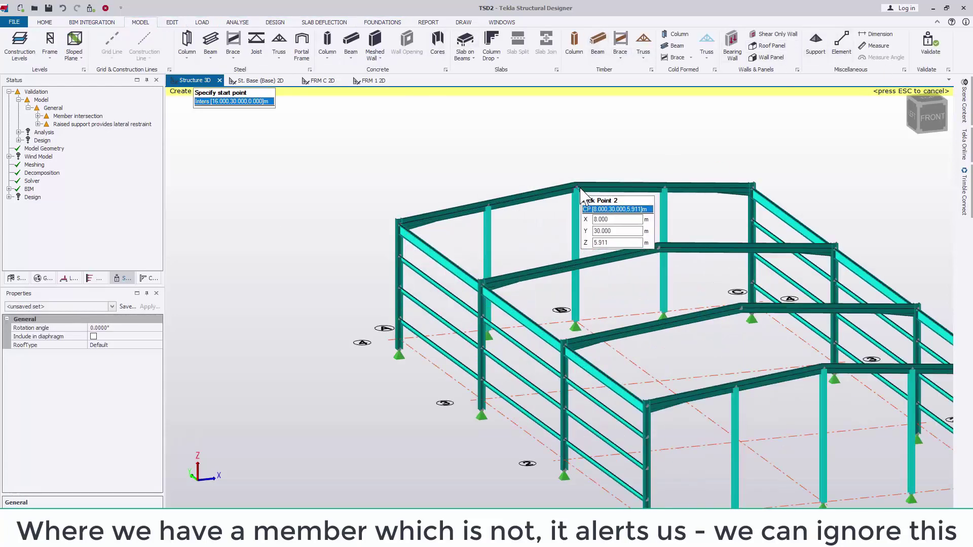
{"action": "left_click", "coordinate": [577, 186]}
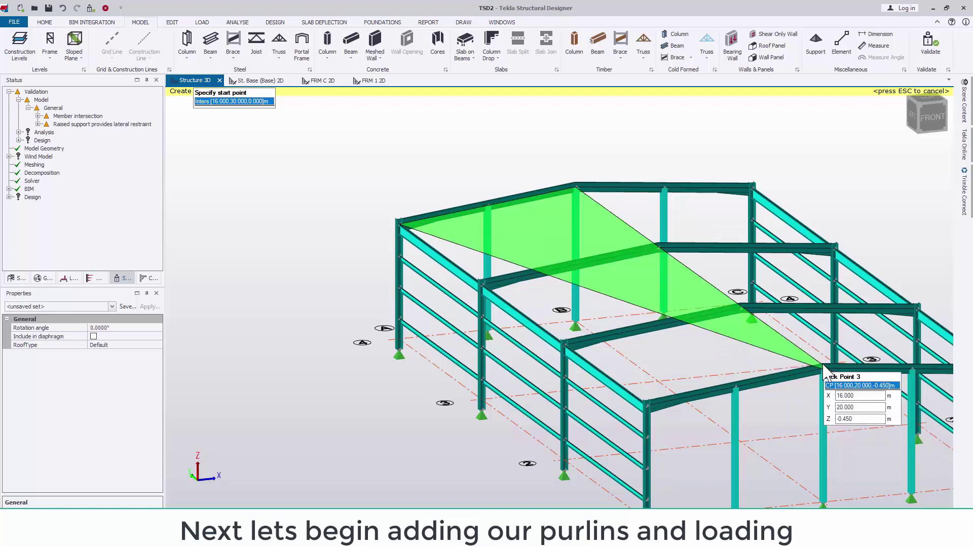
{"action": "scroll", "coordinate": [826, 374], "scroll_direction": "up", "scroll_amount": 3}
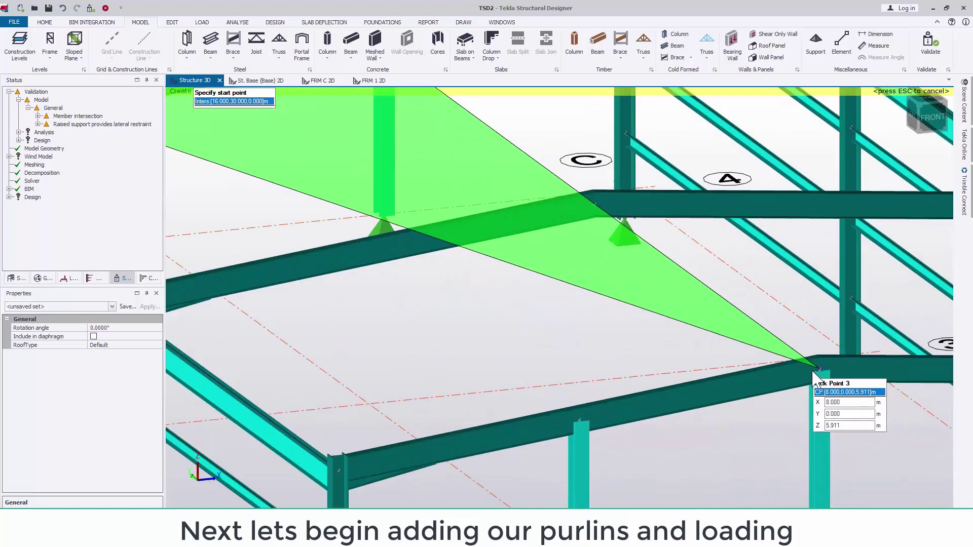
{"action": "left_click", "coordinate": [825, 369]}
{"action": "left_click", "coordinate": [339, 468]}
{"action": "left_click", "coordinate": [340, 472]}
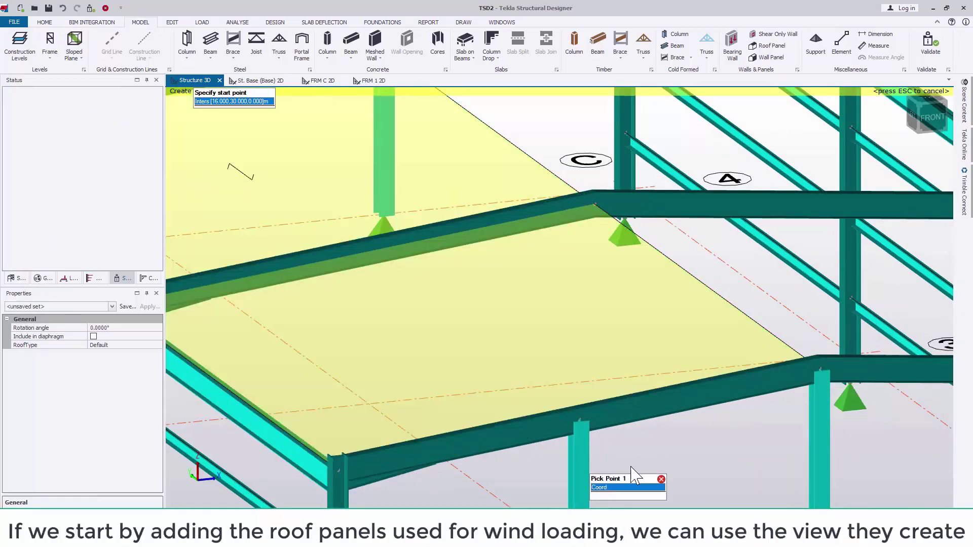
Add a second roof panel covering the other slope.
{"action": "scroll", "coordinate": [653, 453], "scroll_direction": "down", "scroll_amount": 3}
{"action": "left_click", "coordinate": [479, 257]}
{"action": "left_click", "coordinate": [645, 258]}
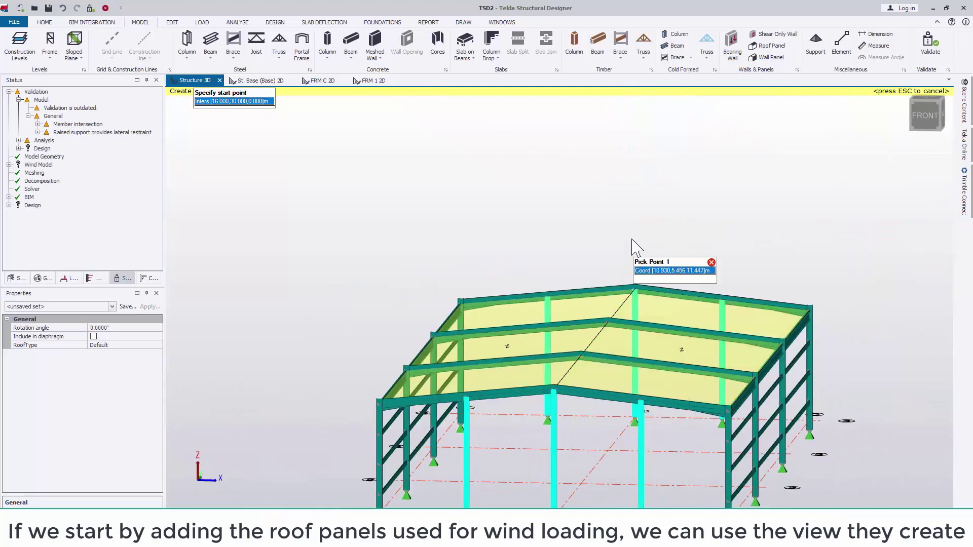
{"action": "key", "text": "Return"}
Open the IP 1 plane view of the left roof panel.
{"action": "left_click", "coordinate": [562, 319]}
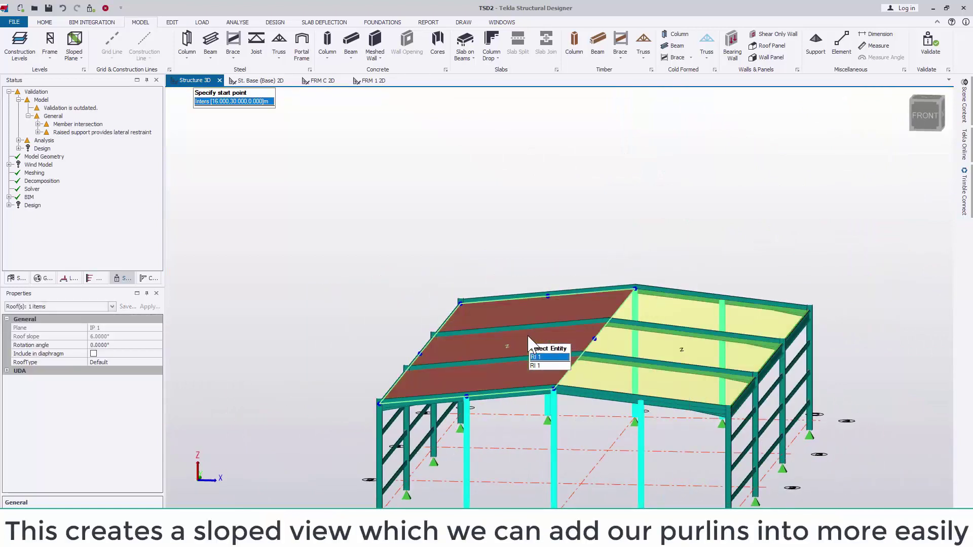
{"action": "right_click", "coordinate": [529, 337]}
{"action": "left_click", "coordinate": [588, 457]}
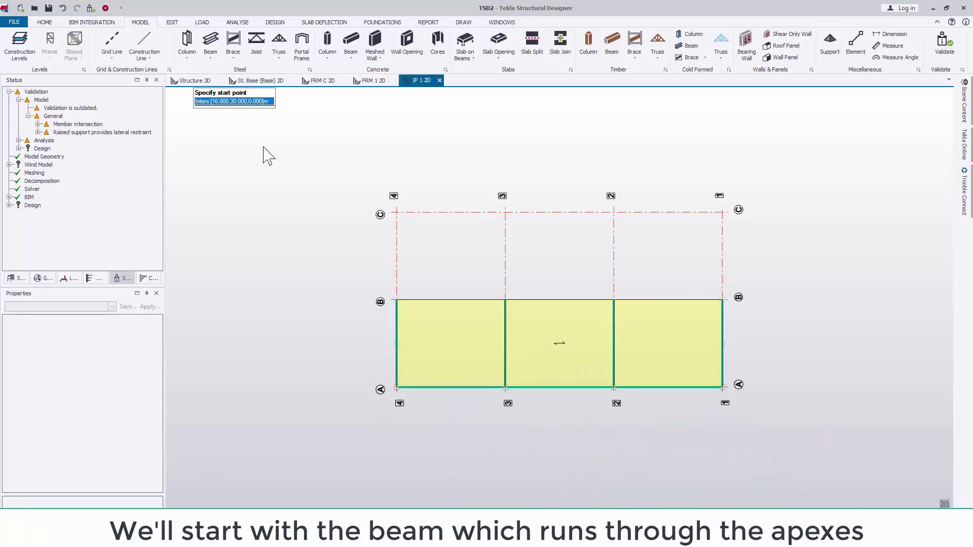
Draw a steel apex beam along the ridge of the left roof slope.
{"action": "left_click", "coordinate": [206, 49]}
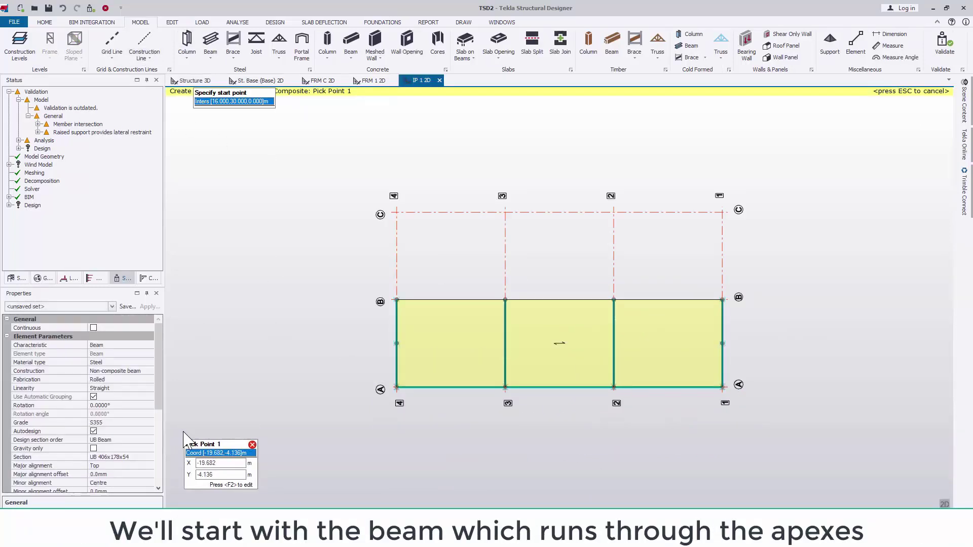
{"action": "left_click", "coordinate": [396, 300]}
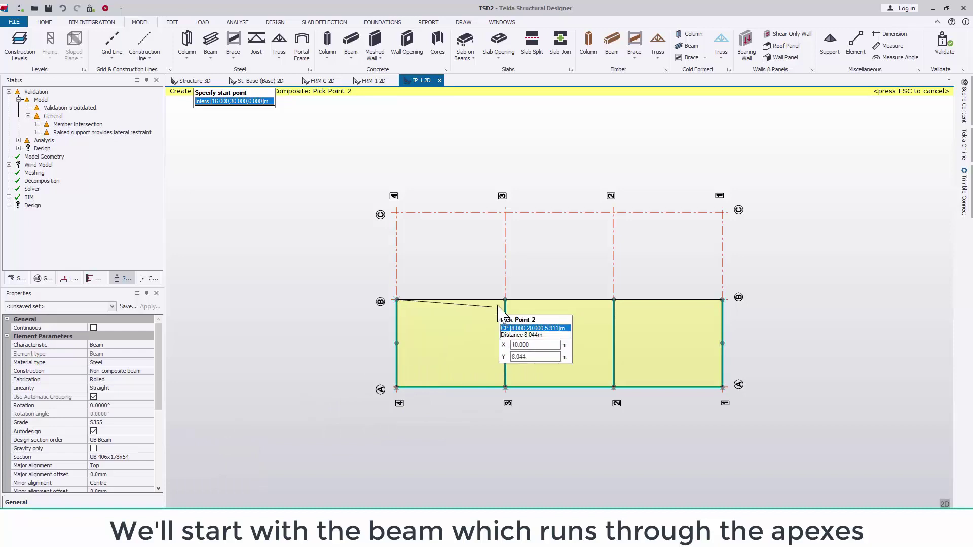
{"action": "left_click", "coordinate": [722, 300]}
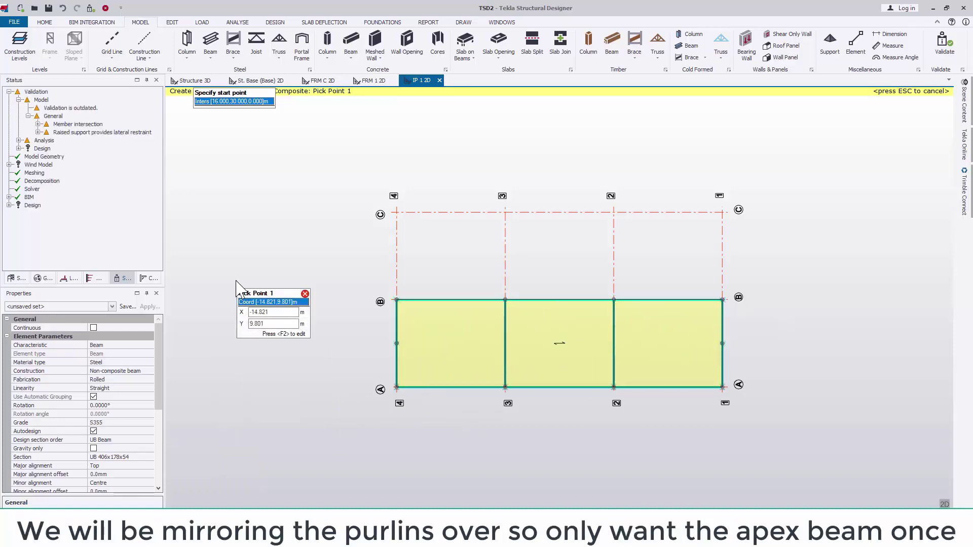
{"action": "key", "text": "Escape"}
Start Create Infills with 2 members per bay and the Purlin characteristic.
{"action": "left_click", "coordinate": [172, 22]}
{"action": "left_click", "coordinate": [368, 50]}
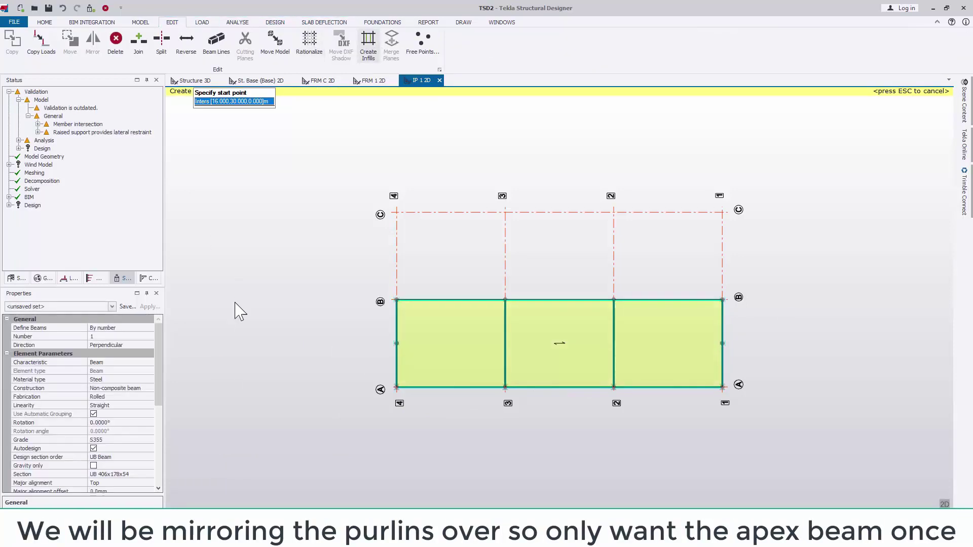
{"action": "left_click", "coordinate": [151, 335]}
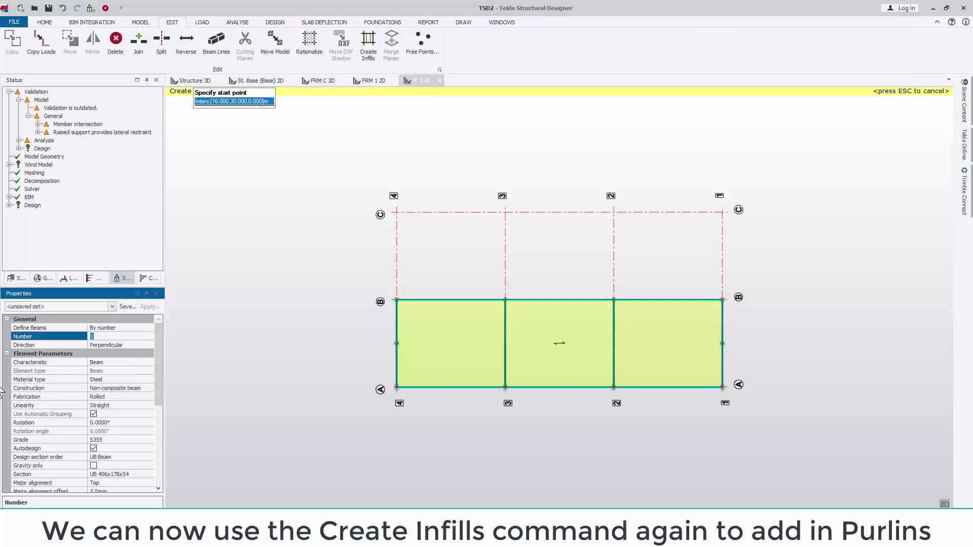
{"action": "left_click", "coordinate": [145, 362]}
{"action": "left_click", "coordinate": [150, 363]}
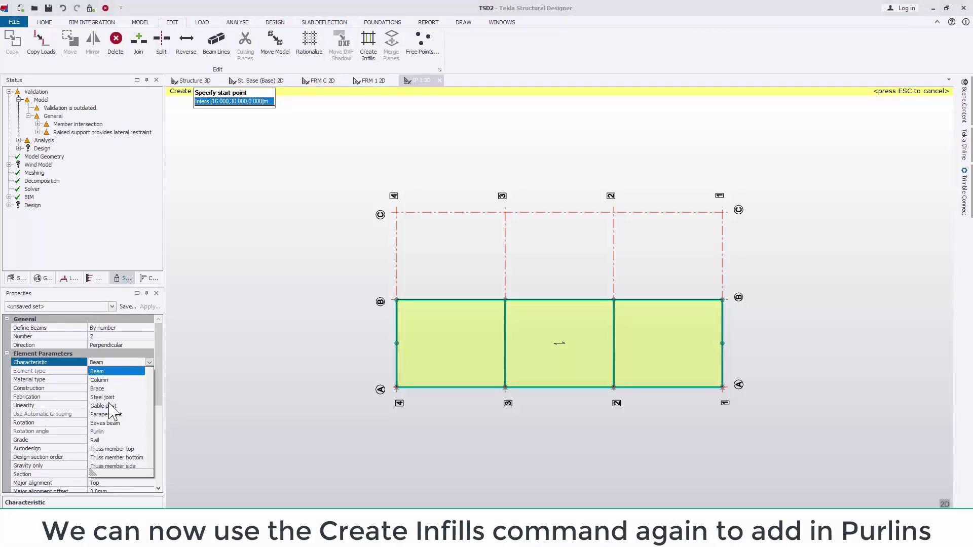
{"action": "left_click", "coordinate": [120, 432]}
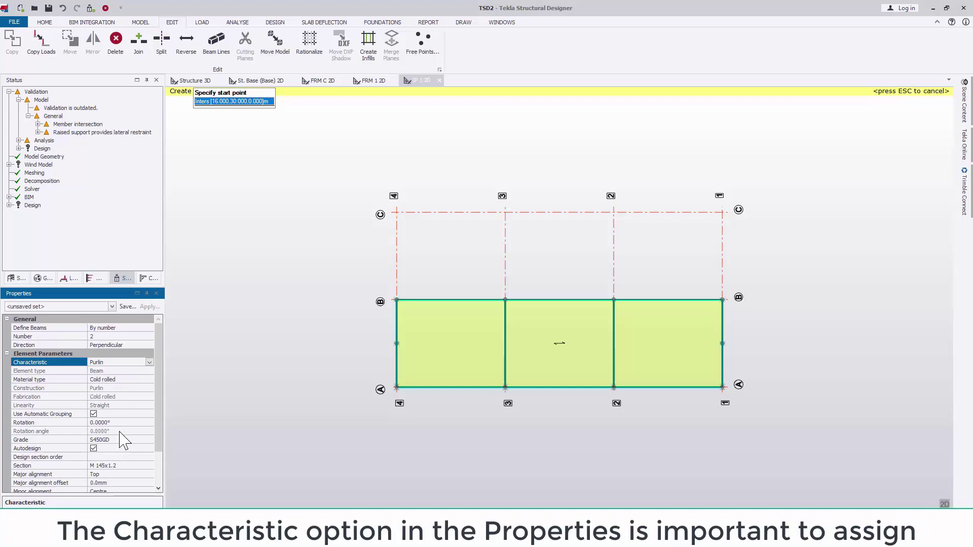
Choose the 170x1.4 cold-rolled section for the purlins from the catalogue.
{"action": "left_click", "coordinate": [150, 465]}
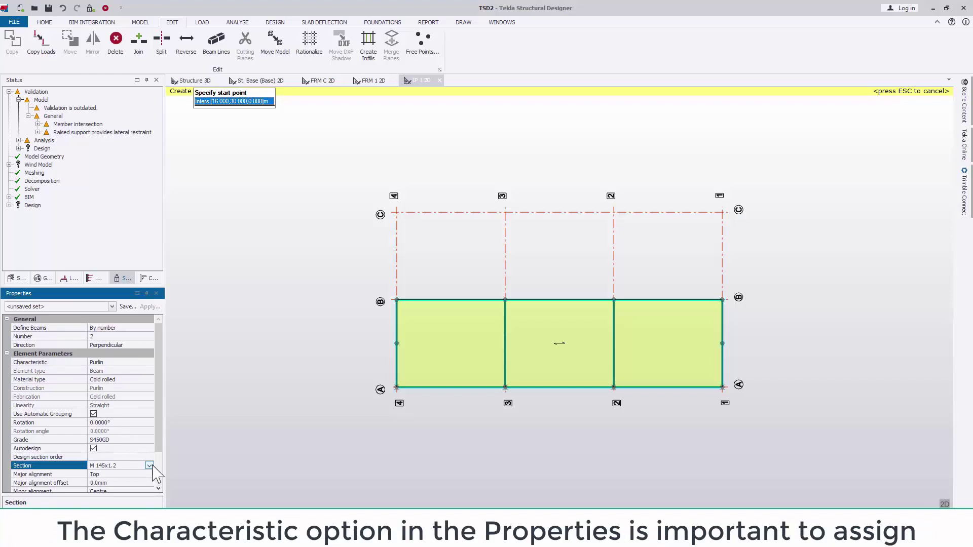
{"action": "left_click", "coordinate": [150, 465]}
{"action": "left_click", "coordinate": [100, 485]}
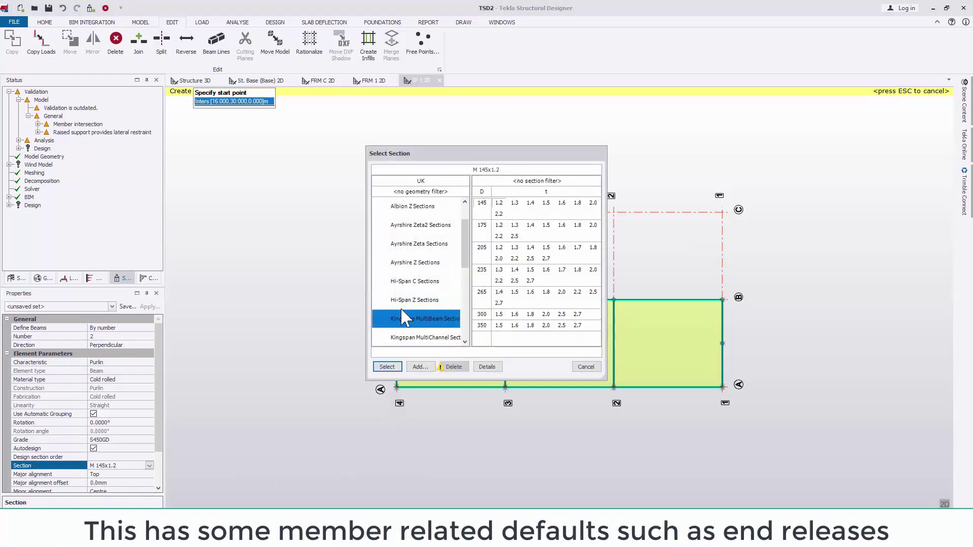
{"action": "left_click_drag", "start_coordinate": [465, 246], "coordinate": [459, 304]}
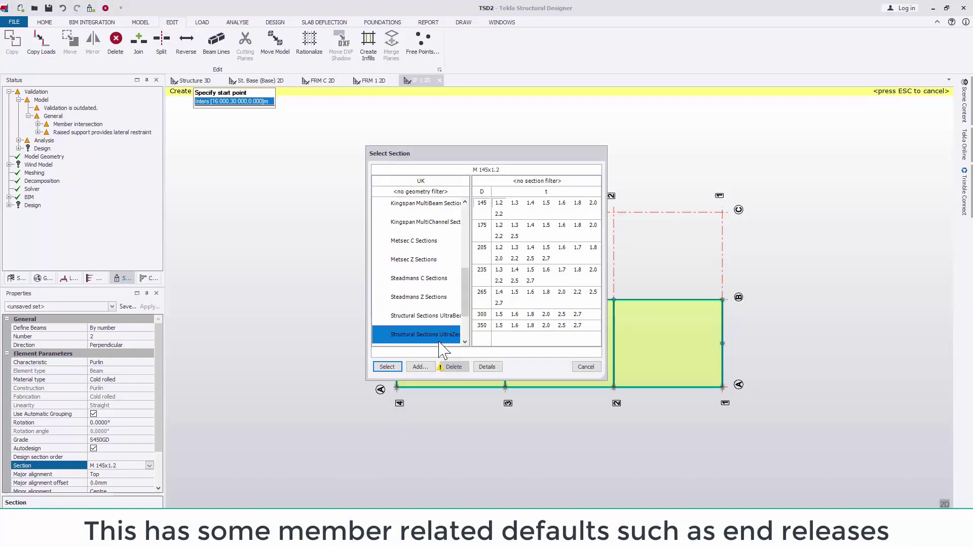
{"action": "scroll", "coordinate": [447, 349], "scroll_direction": "down", "scroll_amount": 1}
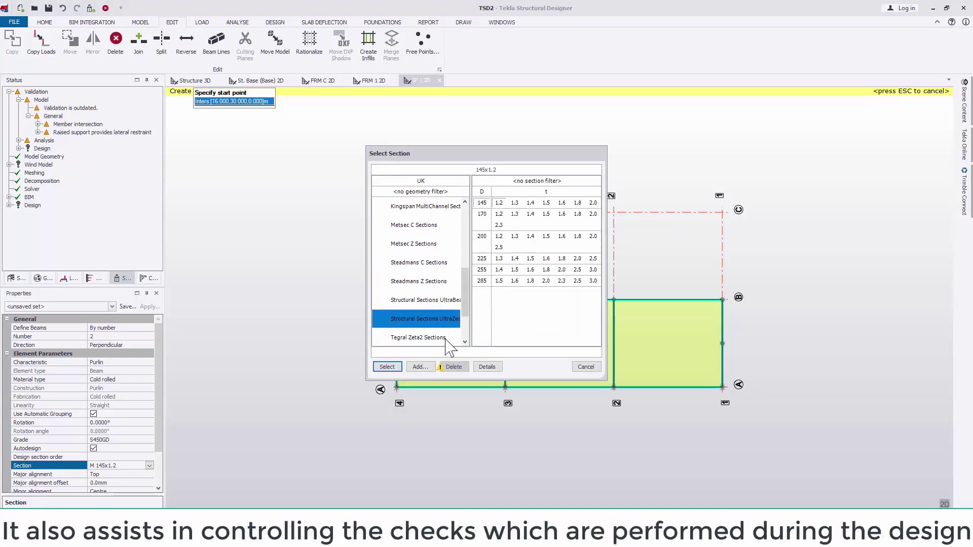
{"action": "double_click", "coordinate": [531, 214]}
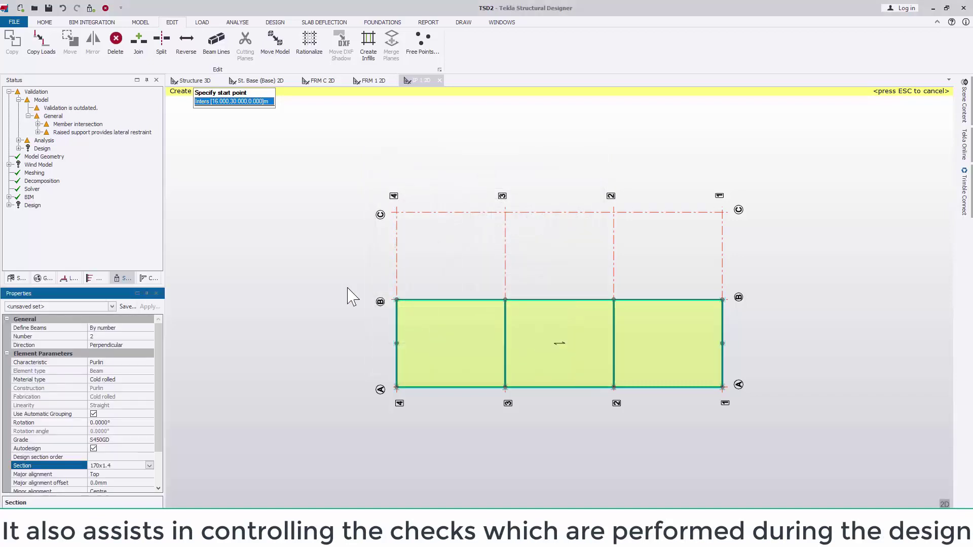
Add two purlins to each of the three roof bays.
{"action": "left_click_drag", "start_coordinate": [311, 241], "coordinate": [856, 446]}
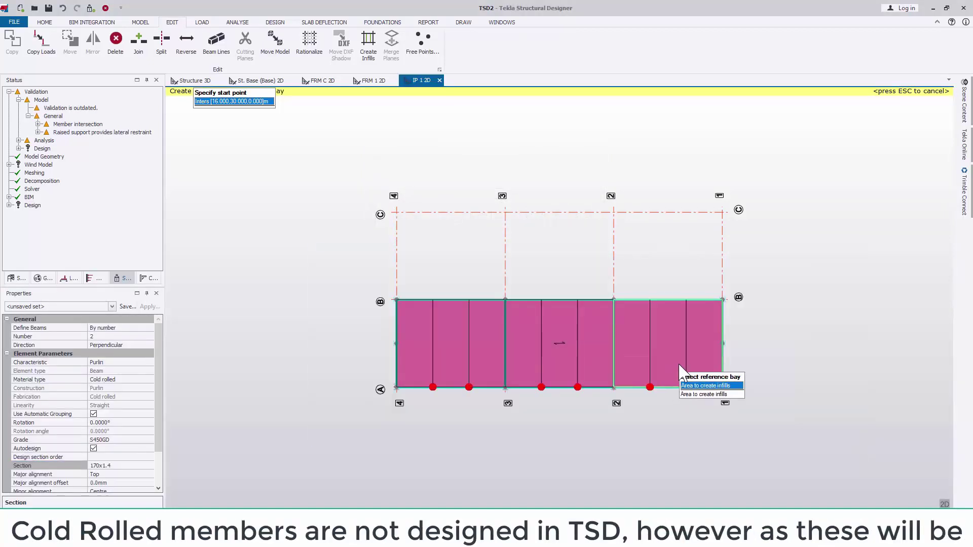
{"action": "left_click", "coordinate": [722, 366]}
{"action": "left_click", "coordinate": [193, 81]}
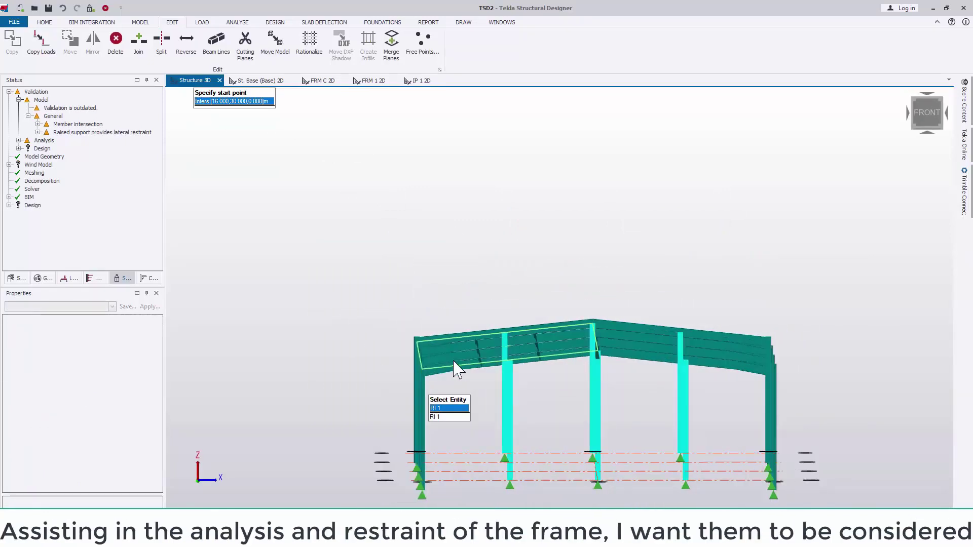
Select the left roof slope and mirror only its Cold Rolled members, excluding beams, frames and roof panel.
{"action": "left_click_drag", "start_coordinate": [381, 288], "coordinate": [610, 387]}
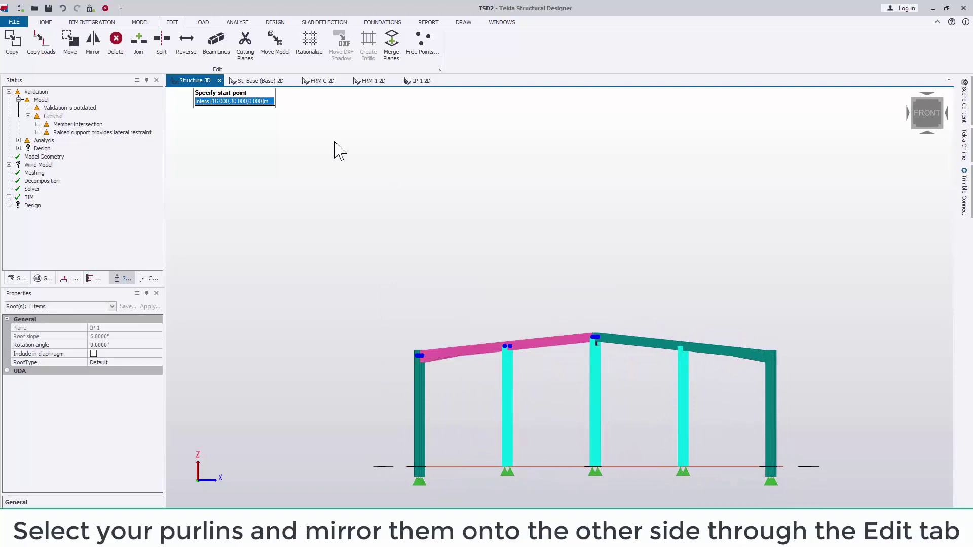
{"action": "left_click", "coordinate": [93, 42]}
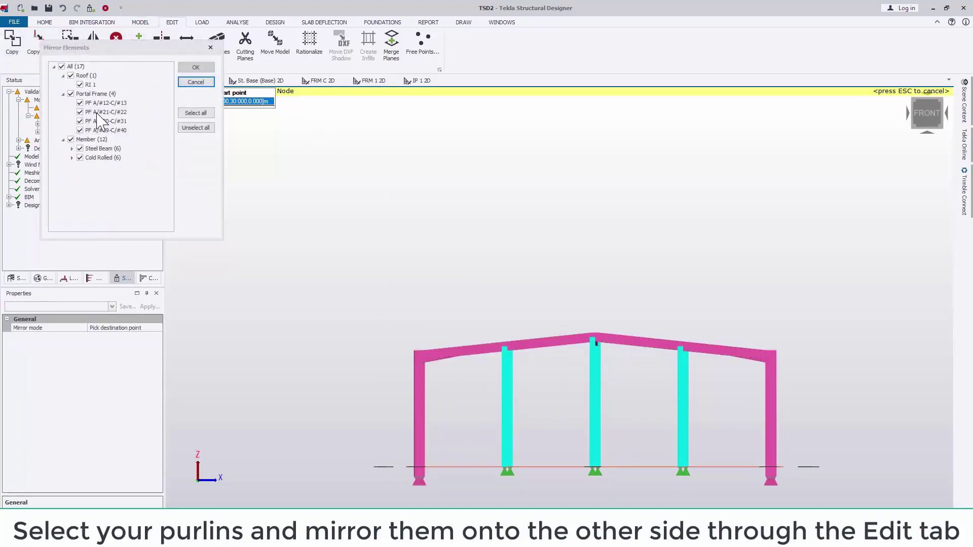
{"action": "left_click", "coordinate": [79, 148]}
{"action": "left_click", "coordinate": [71, 94]}
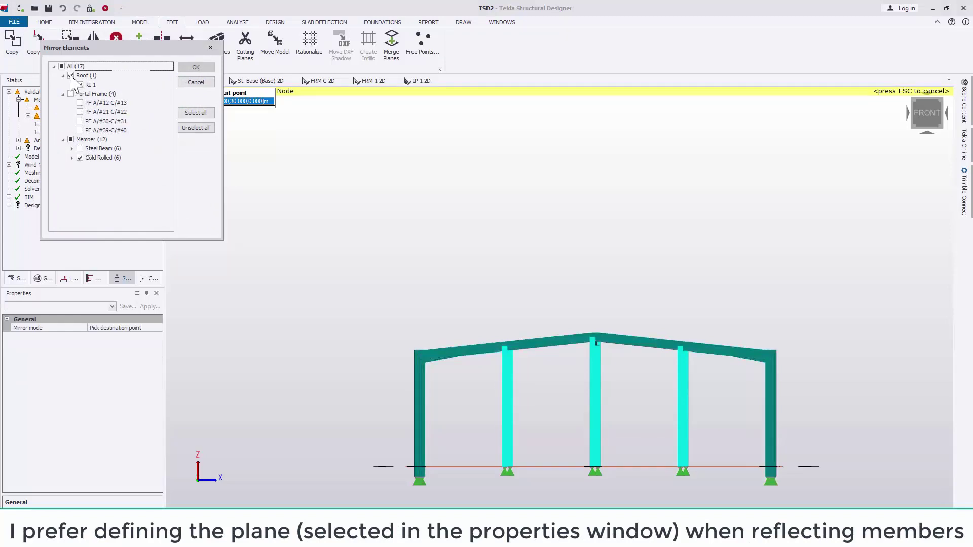
{"action": "left_click", "coordinate": [71, 75]}
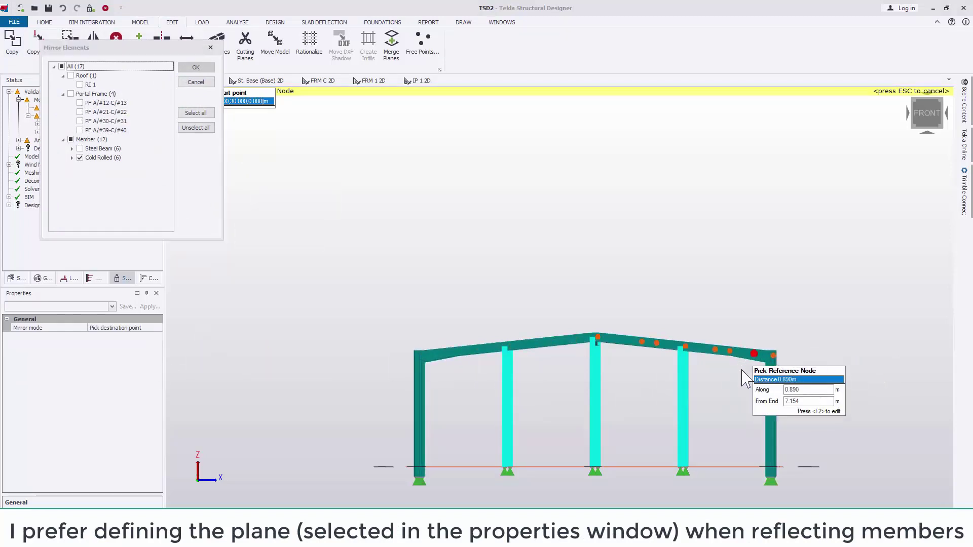
Set Mirror mode to Pick mirror plane and pick the ridge node.
{"action": "right_click_drag", "start_coordinate": [742, 371], "coordinate": [668, 409]}
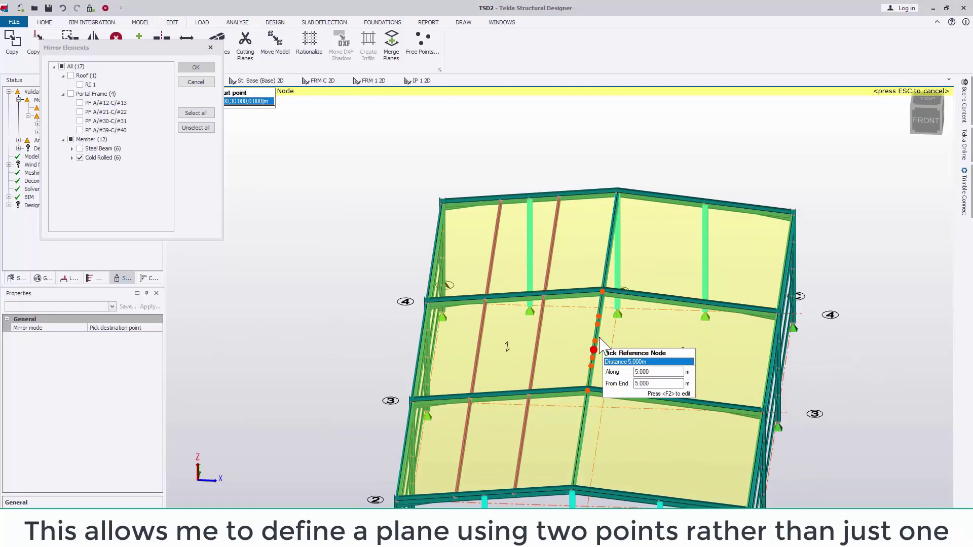
{"action": "left_click", "coordinate": [152, 328]}
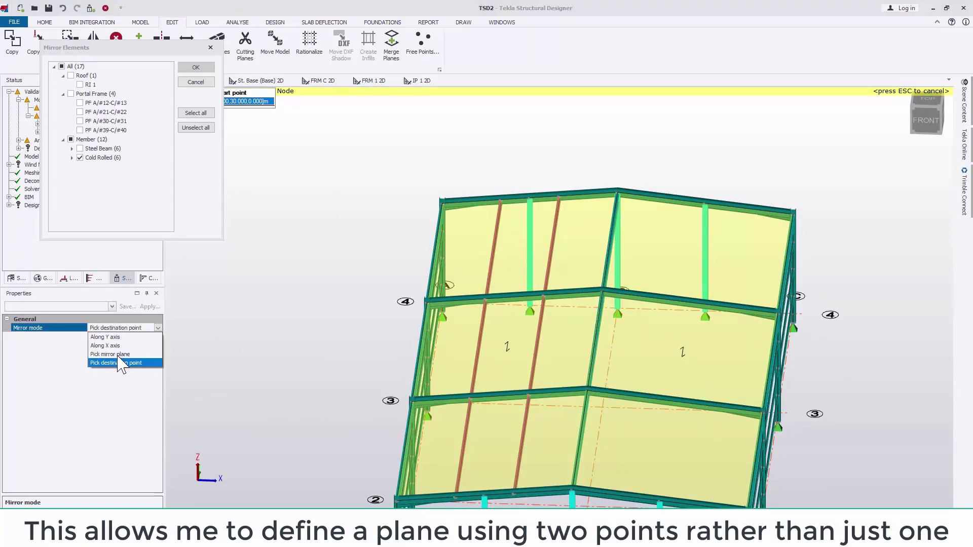
{"action": "left_click", "coordinate": [110, 354]}
{"action": "left_click", "coordinate": [617, 192]}
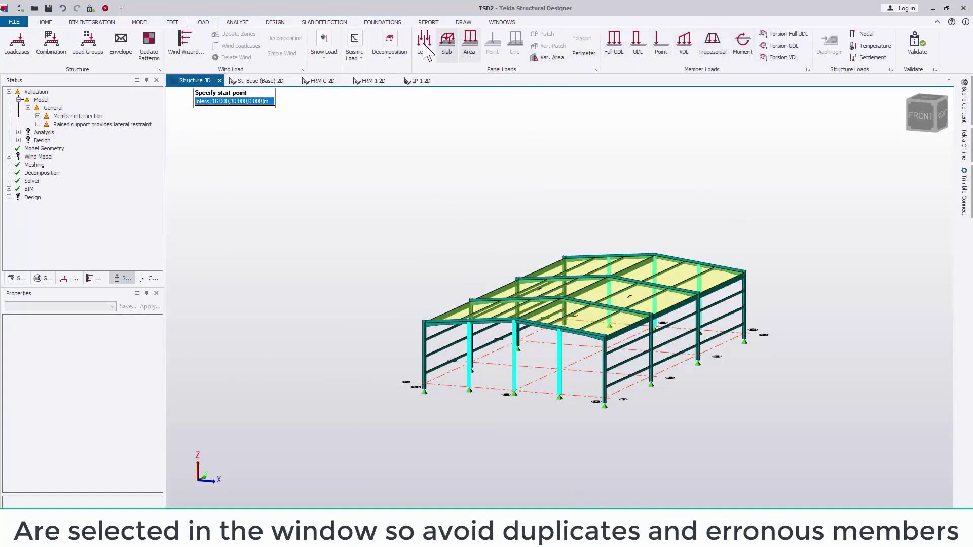
Define a 1.5 kN/m² area load under the Imposed loadcase.
{"action": "left_click", "coordinate": [470, 43]}
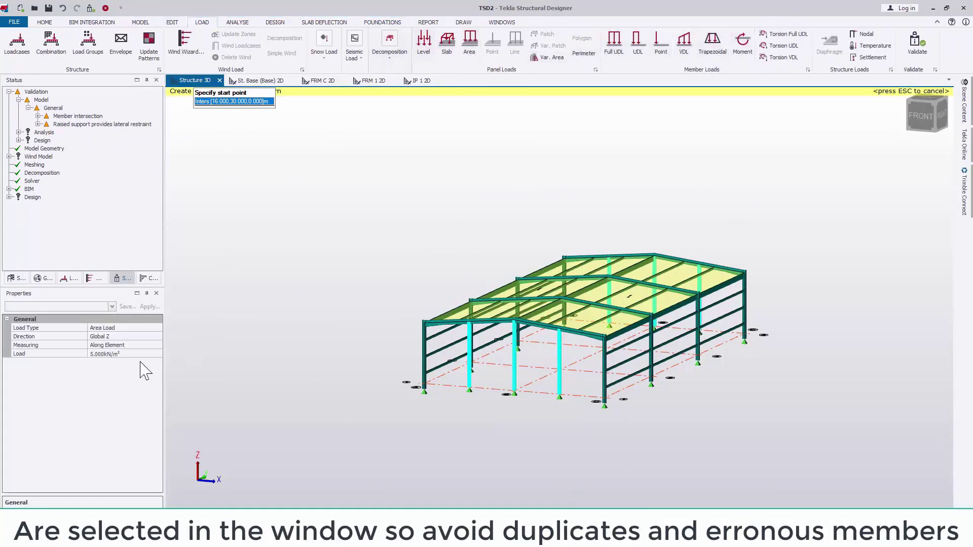
{"action": "left_click", "coordinate": [122, 353]}
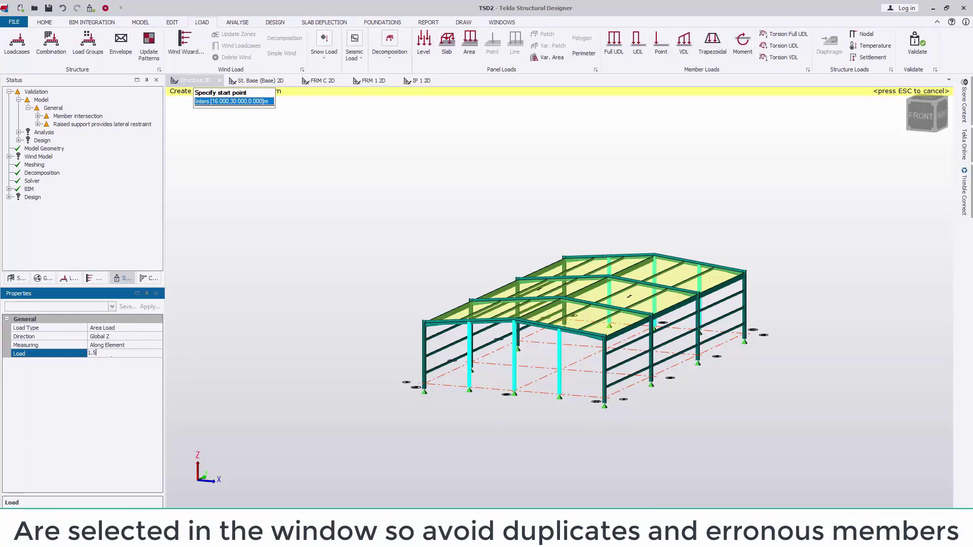
{"action": "key", "text": "Return"}
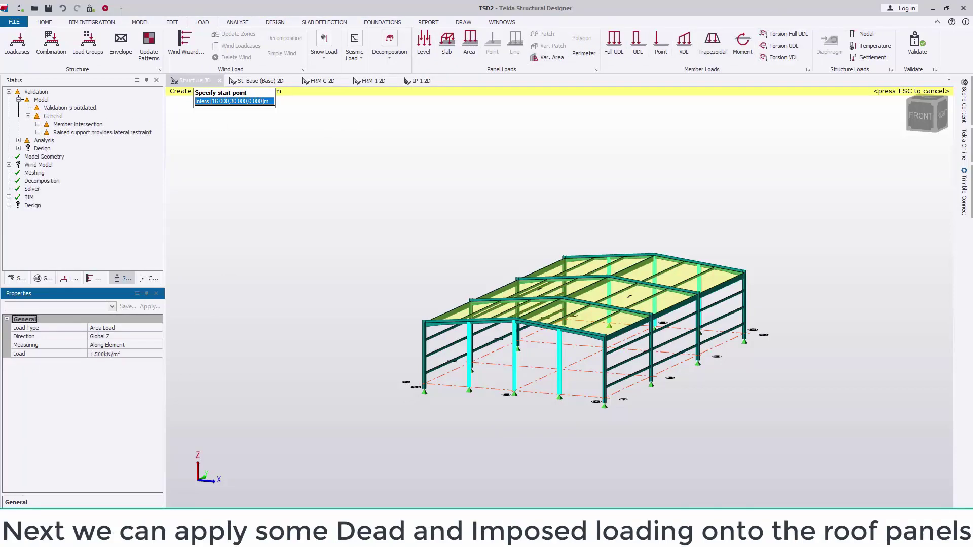
{"action": "left_click", "coordinate": [195, 521]}
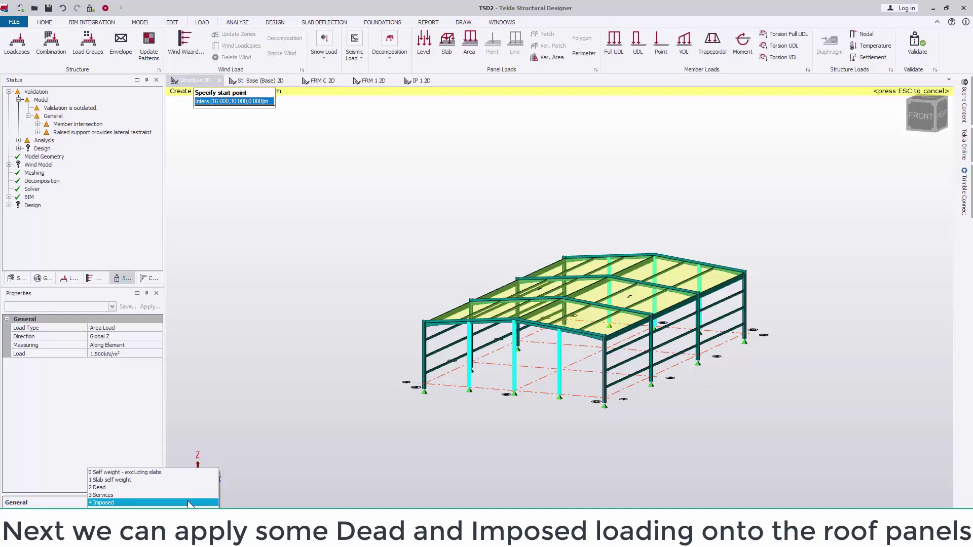
{"action": "left_click", "coordinate": [192, 506]}
Apply the load to roof panels RI 1 and RI 2, measured as Projected.
{"action": "left_click", "coordinate": [518, 282]}
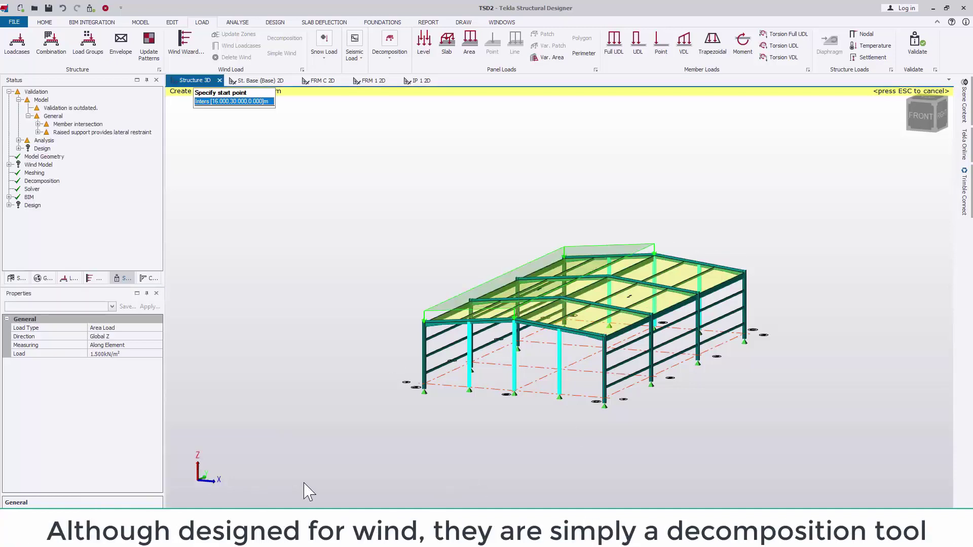
{"action": "right_click_drag", "start_coordinate": [304, 484], "coordinate": [470, 437]}
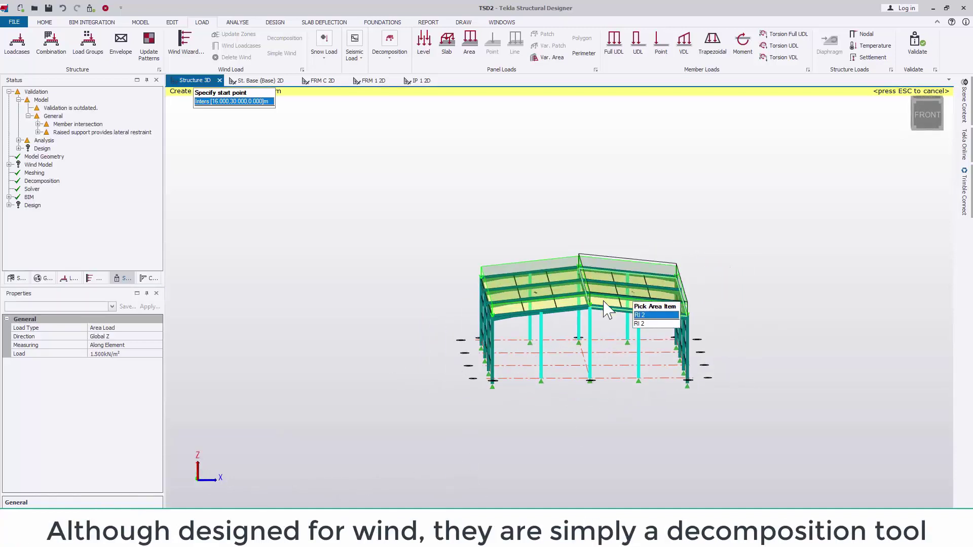
{"action": "left_click", "coordinate": [681, 309]}
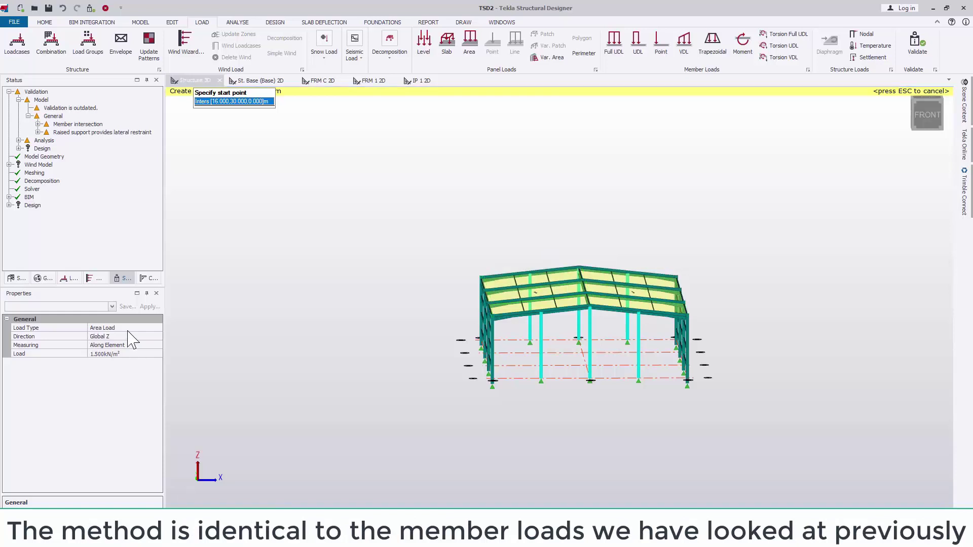
{"action": "left_click", "coordinate": [158, 345]}
{"action": "left_click", "coordinate": [158, 345]}
{"action": "left_click", "coordinate": [135, 369]}
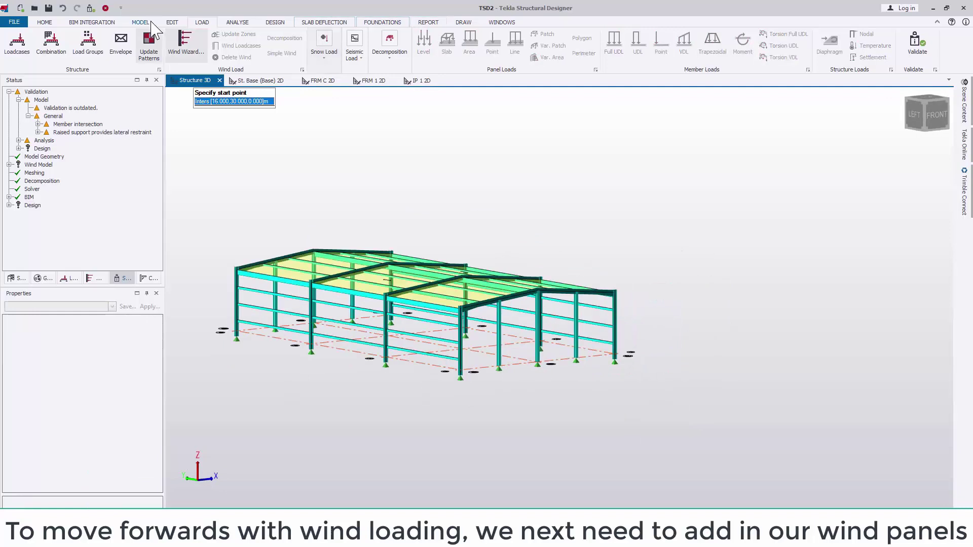
Draw wall panels on the near side wall and the front gable.
{"action": "left_click", "coordinate": [140, 22]}
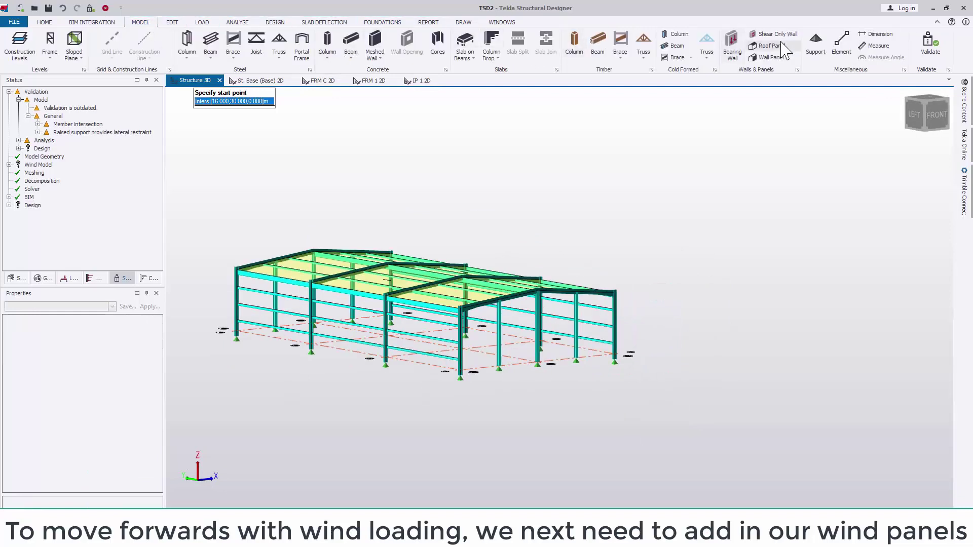
{"action": "left_click", "coordinate": [770, 57]}
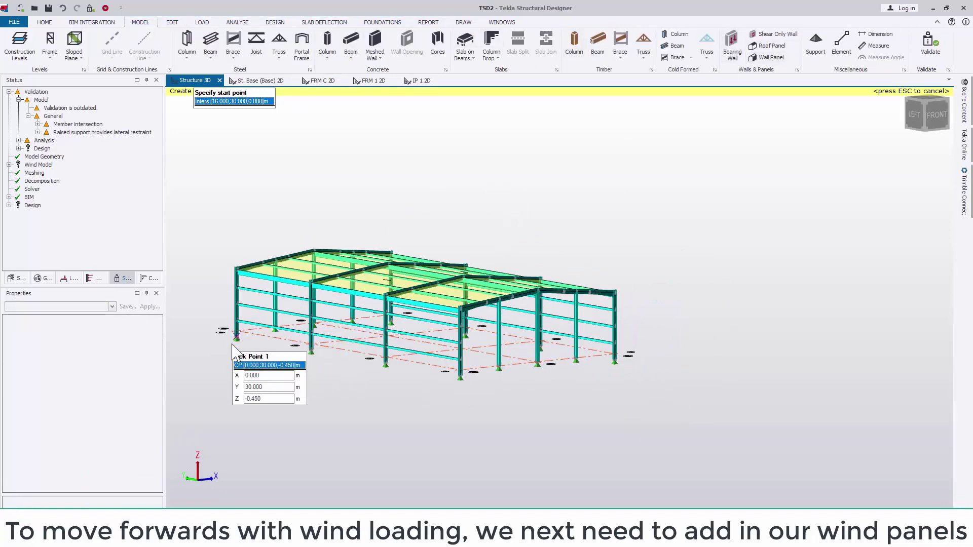
{"action": "left_click", "coordinate": [236, 266]}
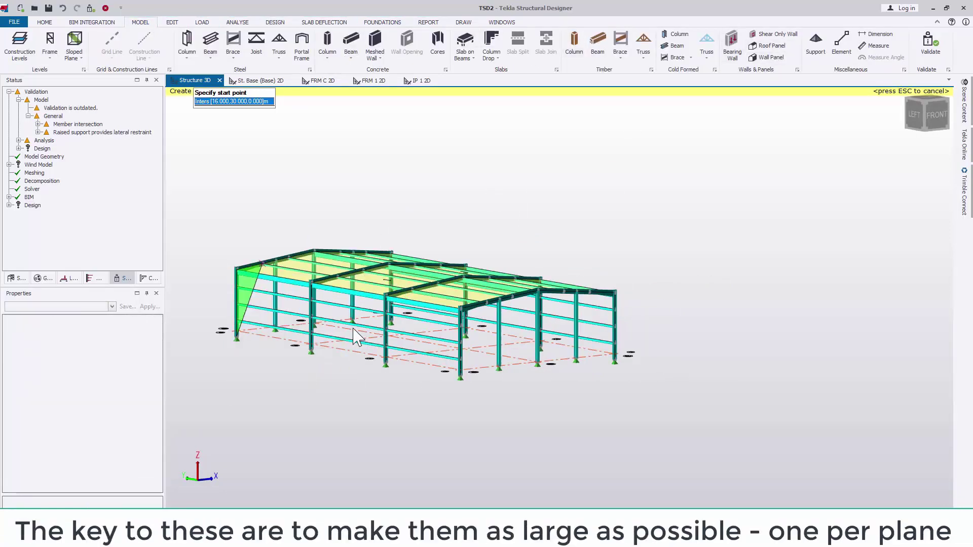
{"action": "left_click", "coordinate": [460, 309]}
{"action": "left_click", "coordinate": [459, 382]}
{"action": "left_click", "coordinate": [459, 382]}
{"action": "left_click", "coordinate": [459, 381]}
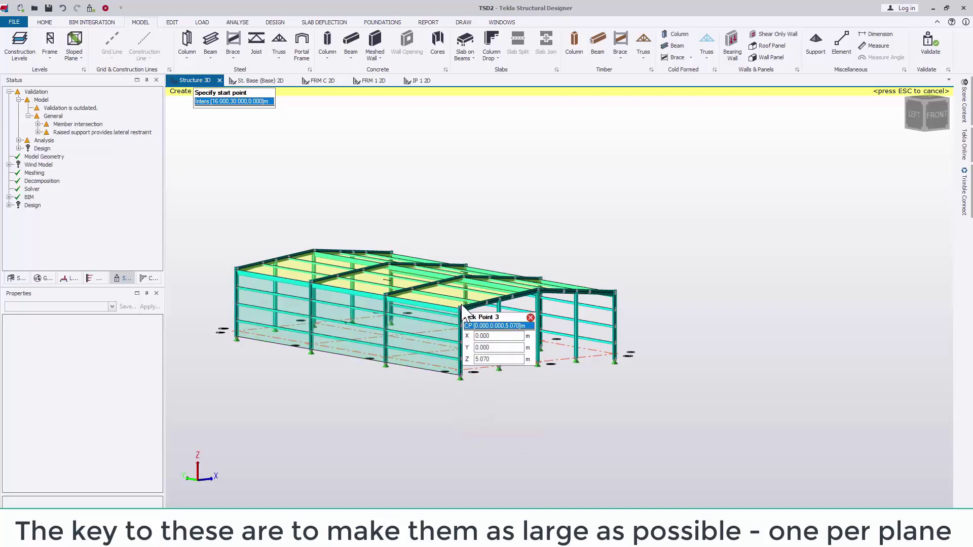
{"action": "left_click", "coordinate": [460, 307]}
{"action": "left_click", "coordinate": [538, 292]}
Draw wall panels on the far side wall and the back gable.
{"action": "left_click", "coordinate": [615, 292]}
{"action": "left_click", "coordinate": [616, 362]}
{"action": "right_click_drag", "start_coordinate": [674, 375], "coordinate": [512, 401]}
{"action": "left_click", "coordinate": [311, 406]}
{"action": "left_click", "coordinate": [314, 345]}
{"action": "left_click", "coordinate": [635, 288]}
{"action": "left_click", "coordinate": [634, 346]}
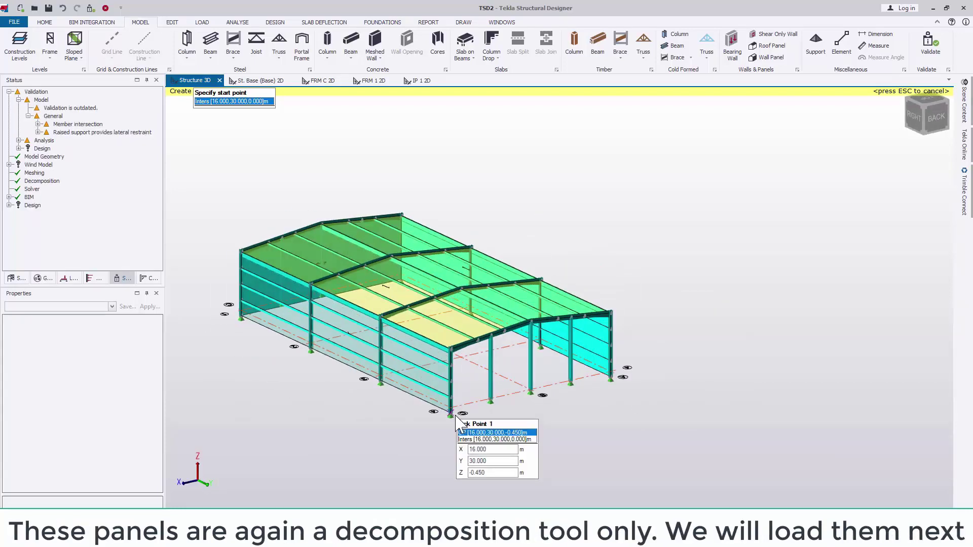
Launch the Wind Wizard with BREVe UK Grid Ref data and move to the site page.
{"action": "left_click", "coordinate": [201, 22]}
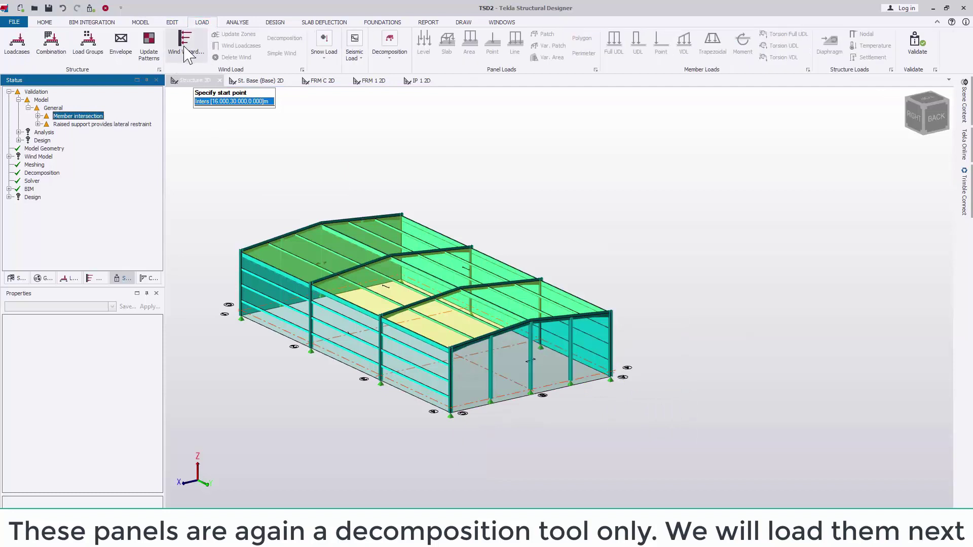
{"action": "left_click", "coordinate": [185, 43]}
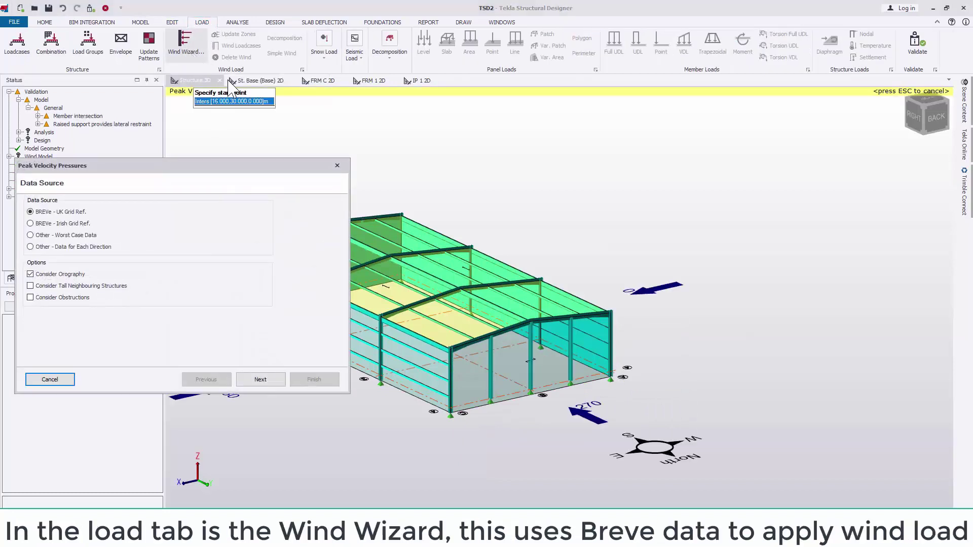
{"action": "middle_click_drag", "start_coordinate": [583, 208], "coordinate": [857, 400]}
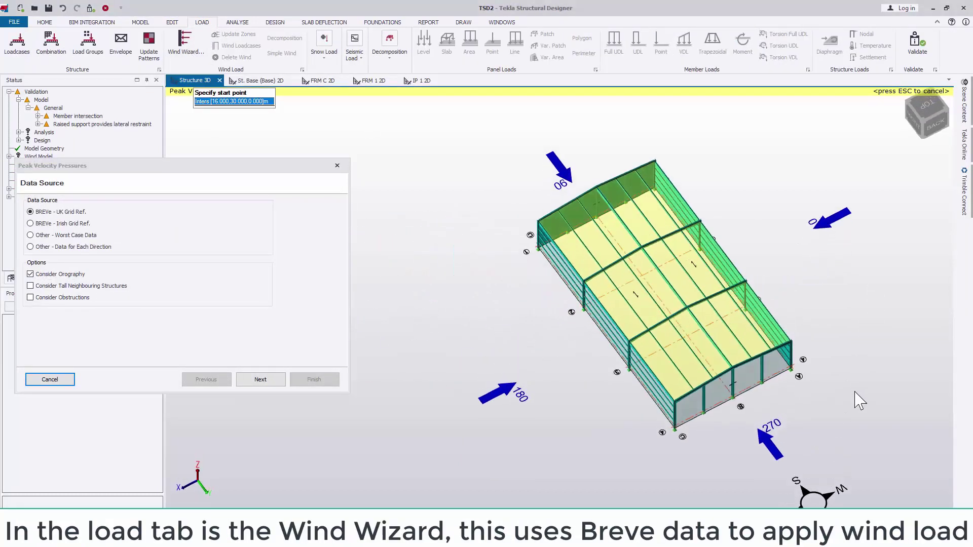
{"action": "scroll", "coordinate": [860, 400], "scroll_direction": "down", "scroll_amount": 3}
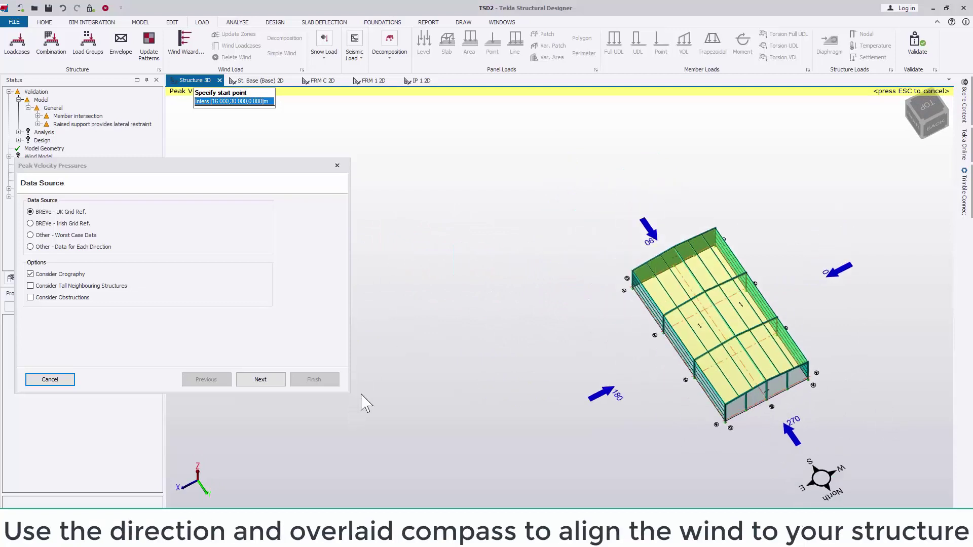
{"action": "left_click", "coordinate": [262, 383]}
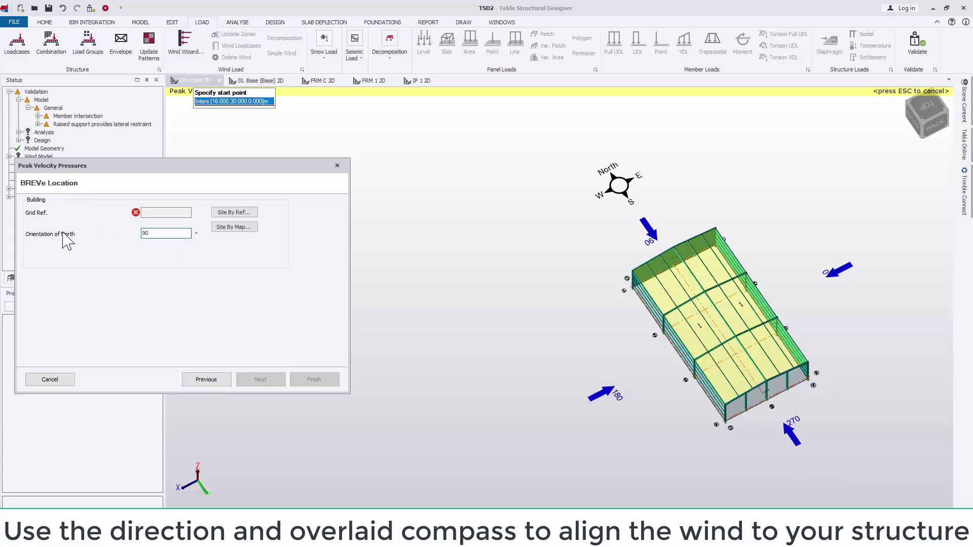
Set north orientation to 270° and pick site SE160230 on the UK map.
{"action": "key", "text": "BackSpace"}
{"action": "type", "text": "120"}
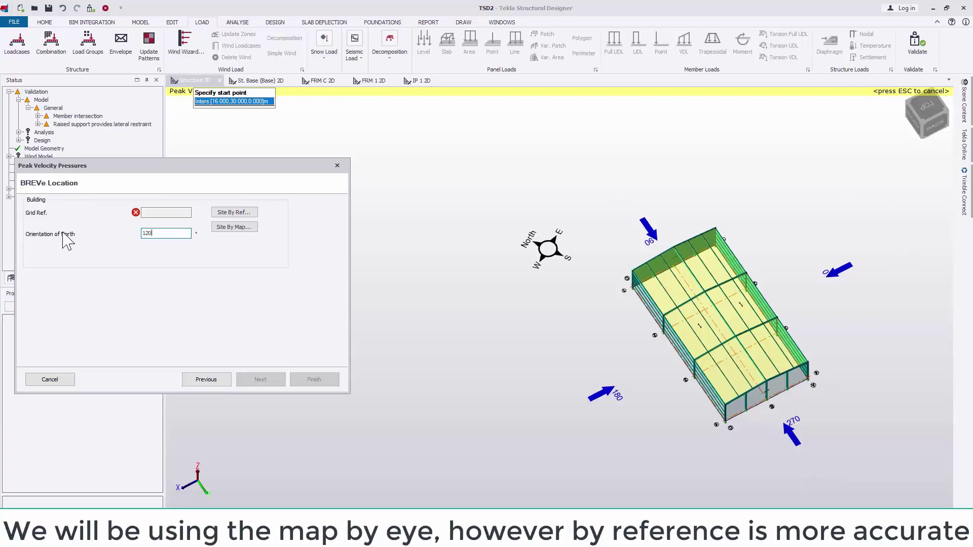
{"action": "key", "text": "BackSpace"}
{"action": "key", "text": "BackSpace"}
{"action": "key", "text": "BackSpace"}
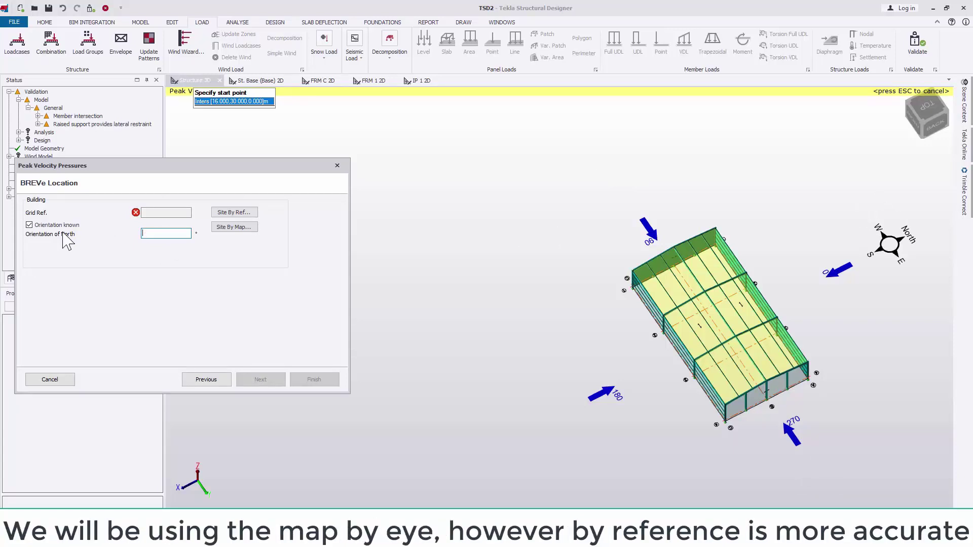
{"action": "type", "text": "270"}
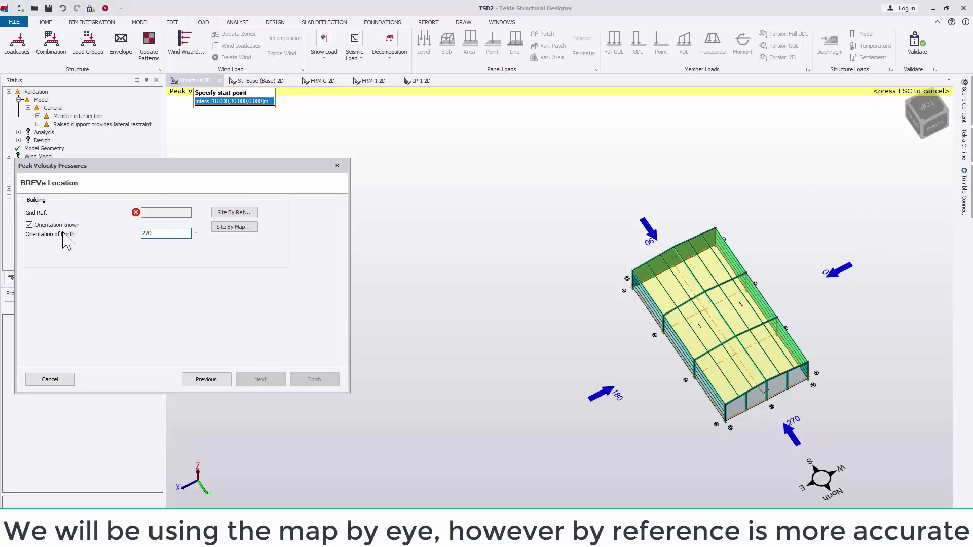
{"action": "left_click", "coordinate": [238, 228]}
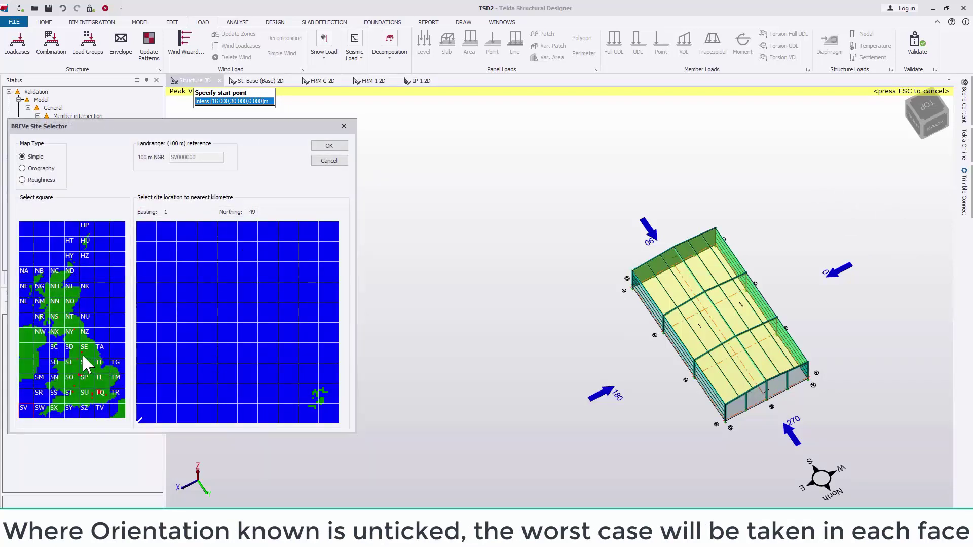
{"action": "left_click", "coordinate": [83, 355]}
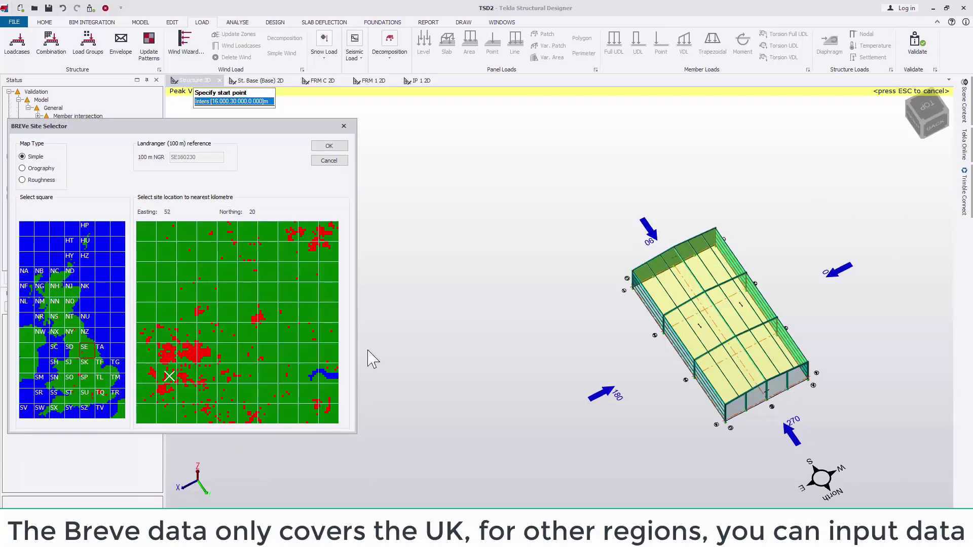
{"action": "left_click", "coordinate": [332, 147]}
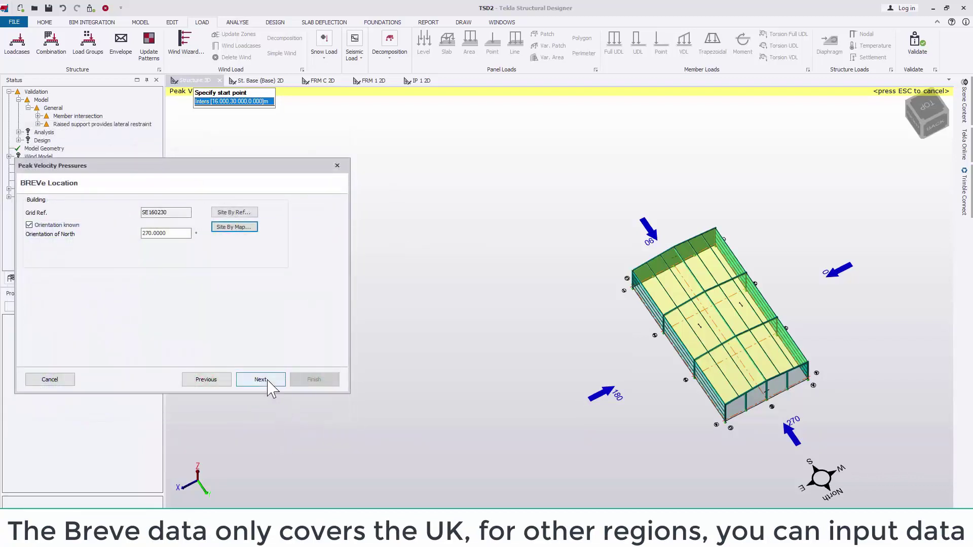
{"action": "left_click", "coordinate": [261, 380]}
Edit the site altitude on the Basic Data page to 135 m.
{"action": "left_click_drag", "start_coordinate": [167, 209], "coordinate": [143, 208]}
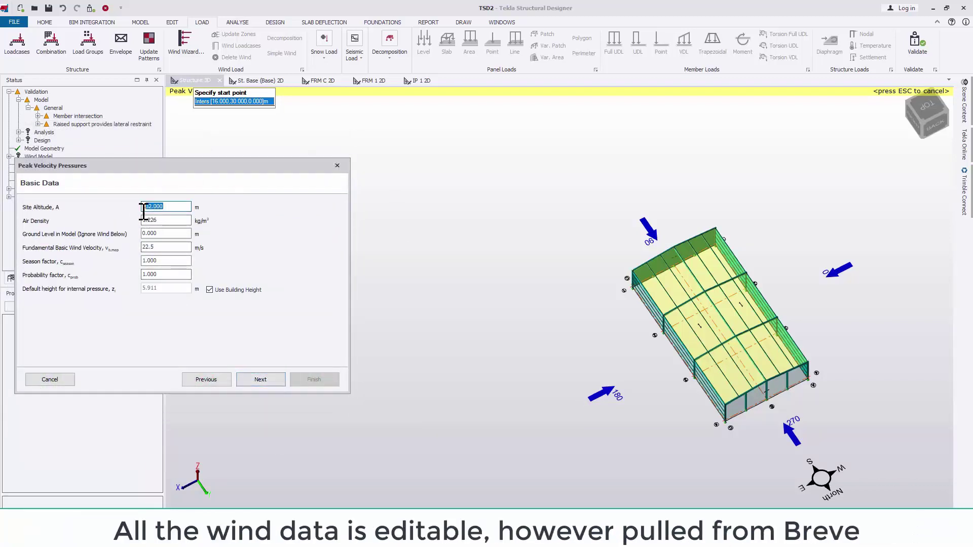
{"action": "left_click", "coordinate": [161, 260]}
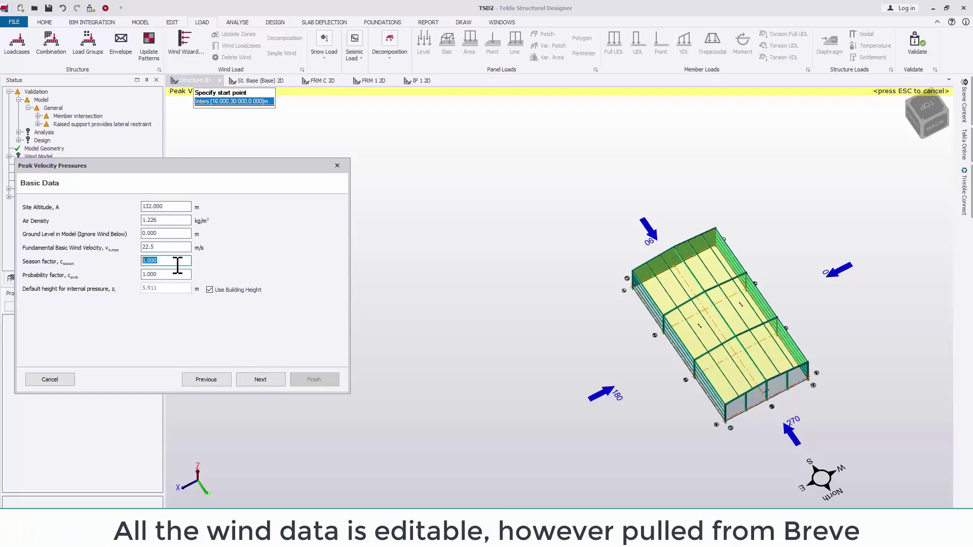
{"action": "left_click_drag", "start_coordinate": [172, 207], "coordinate": [143, 207]}
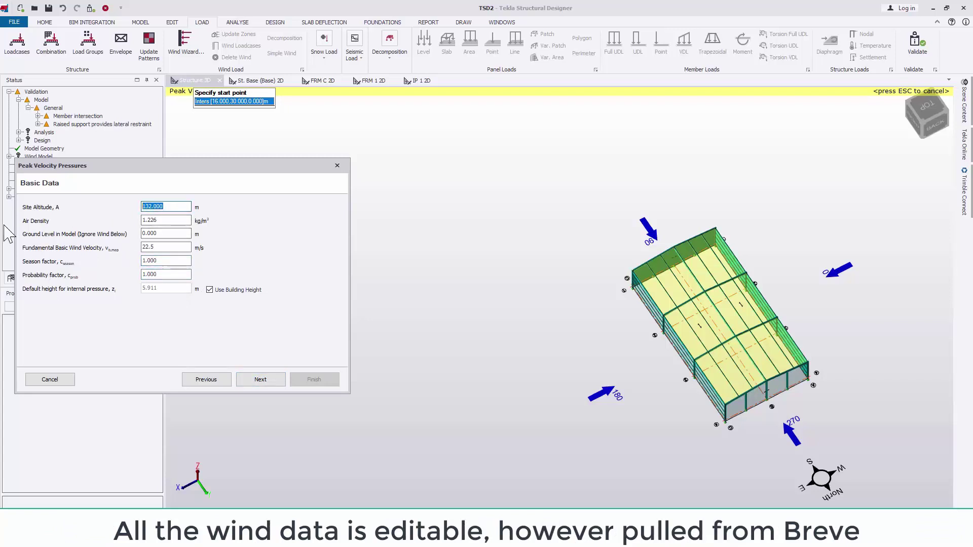
{"action": "type", "text": "135.2"}
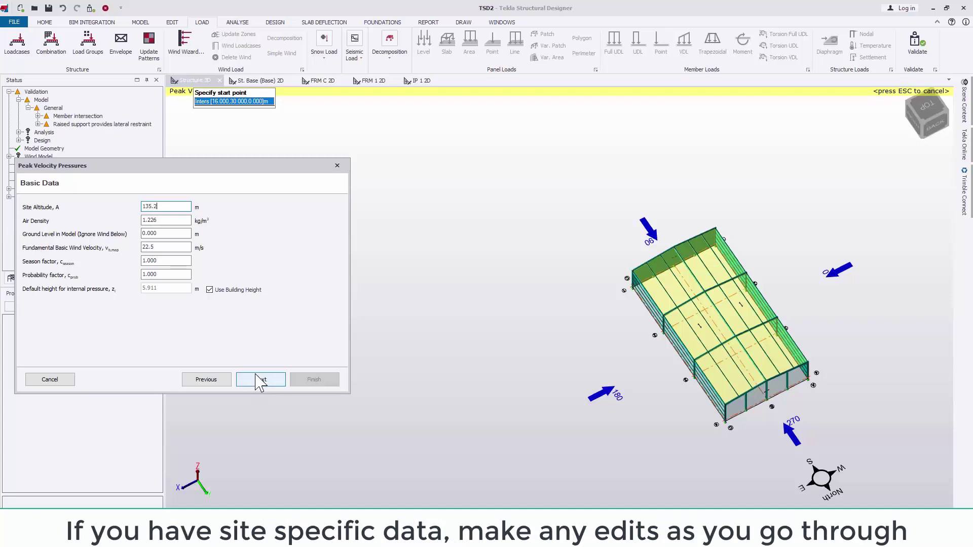
Clear the 240° row's distance to sea, then move through Orography to the Results page.
{"action": "left_click", "coordinate": [260, 380]}
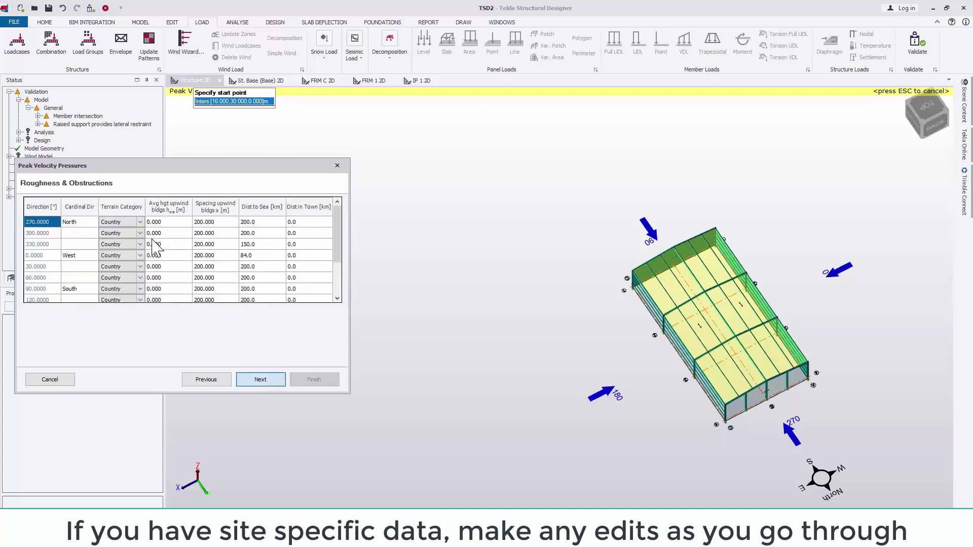
{"action": "left_click_drag", "start_coordinate": [337, 210], "coordinate": [292, 269]}
{"action": "left_click", "coordinate": [263, 289]}
{"action": "key", "text": "Delete"}
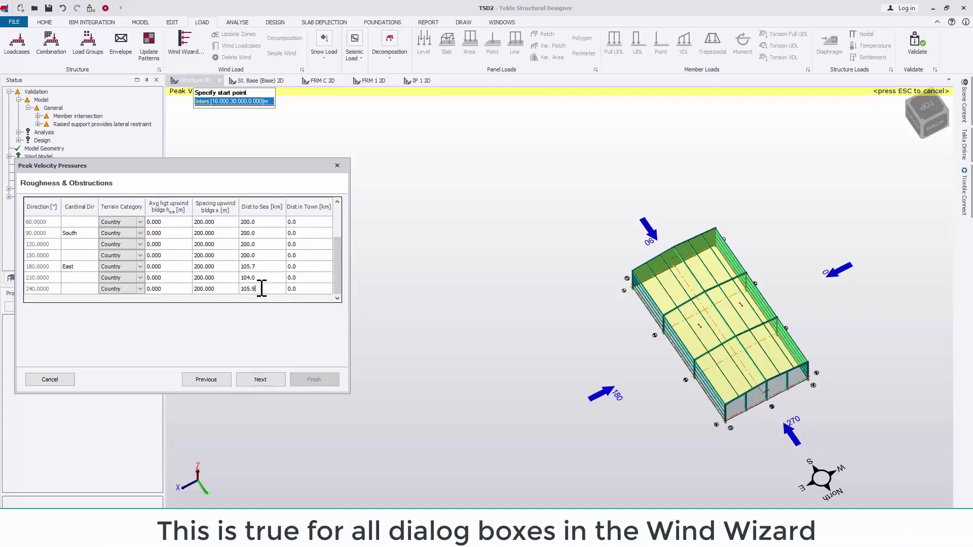
{"action": "left_click", "coordinate": [277, 380]}
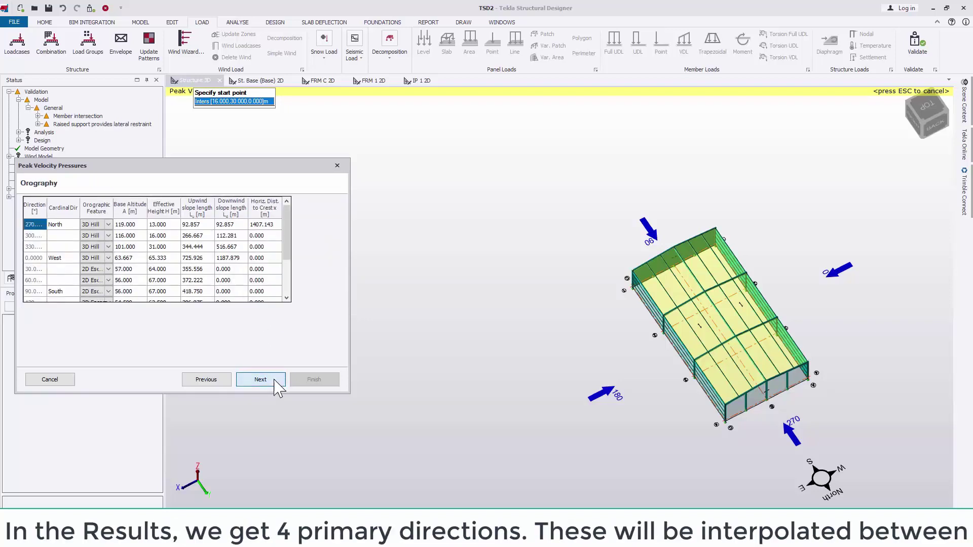
{"action": "left_click", "coordinate": [278, 381]}
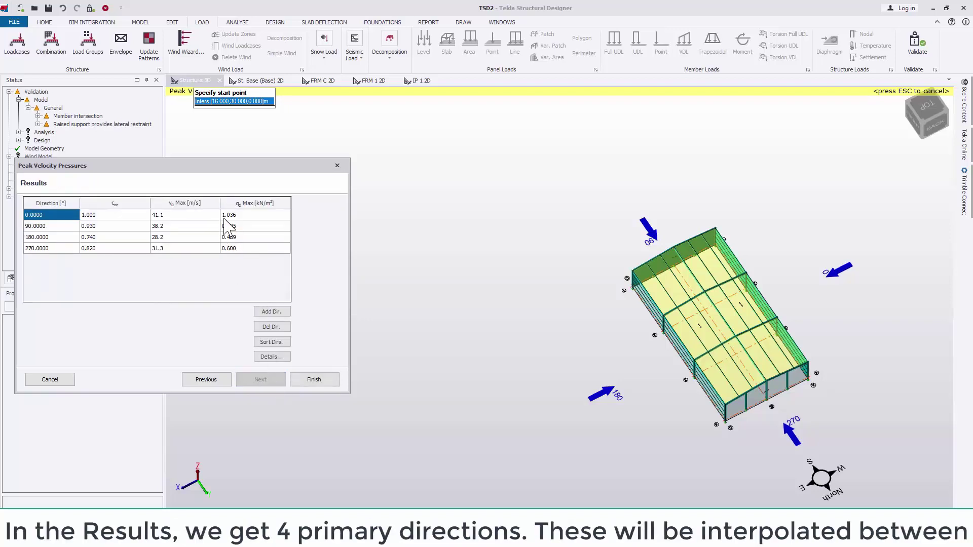
{"action": "key", "text": "Down"}
{"action": "key", "text": "Down"}
{"action": "key", "text": "Down"}
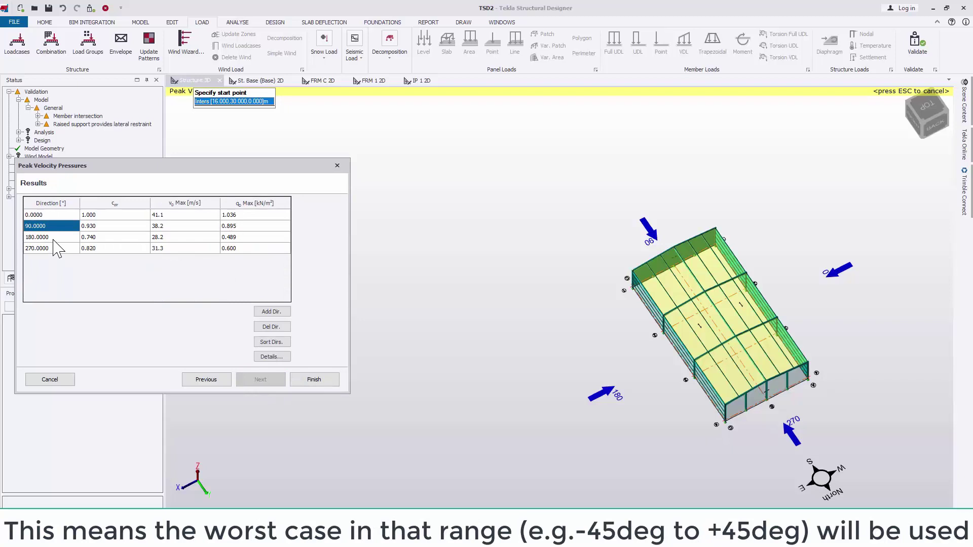
Review the detailed report's factors for 270° North and building direction 90°, then close both dialogs.
{"action": "left_click", "coordinate": [271, 357]}
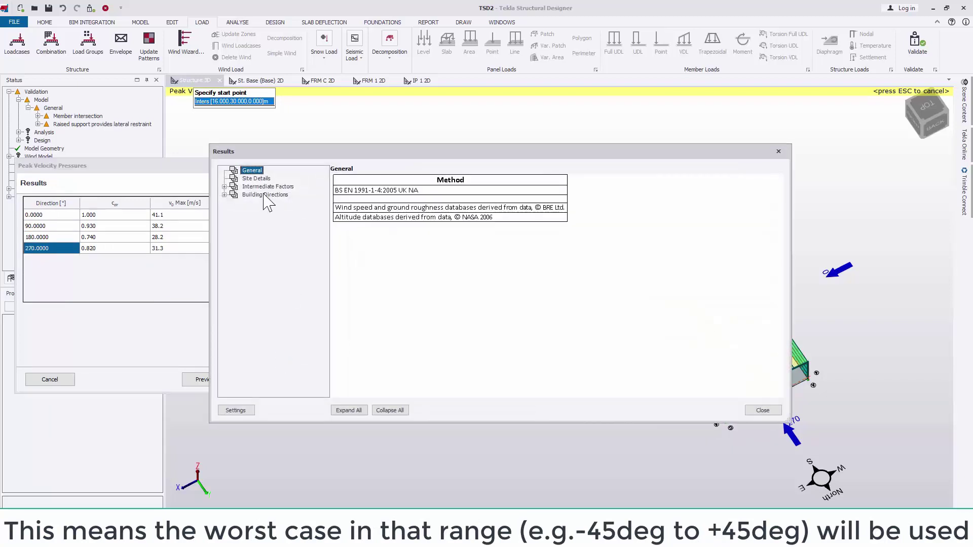
{"action": "double_click", "coordinate": [261, 188]}
{"action": "left_click", "coordinate": [266, 195]}
{"action": "left_click", "coordinate": [360, 412]}
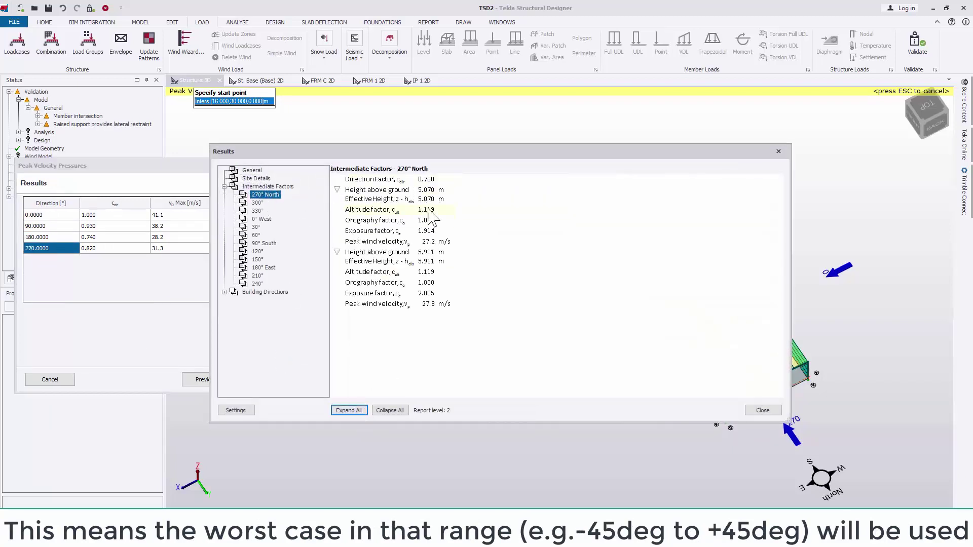
{"action": "left_click", "coordinate": [224, 292]}
{"action": "left_click", "coordinate": [255, 308]}
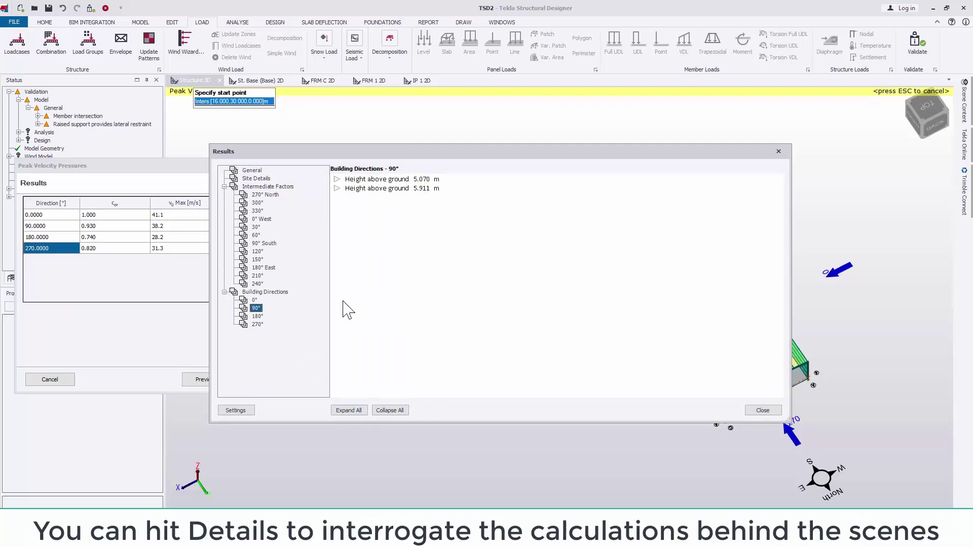
{"action": "left_click", "coordinate": [349, 410]}
{"action": "left_click", "coordinate": [763, 410]}
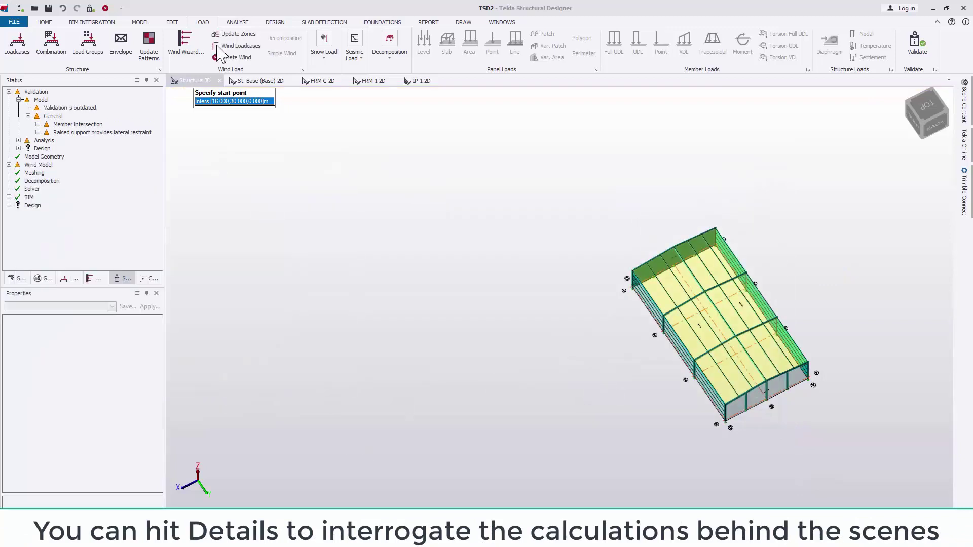
Auto-generate the wind loadcases for every direction and accept them.
{"action": "left_click", "coordinate": [240, 45]}
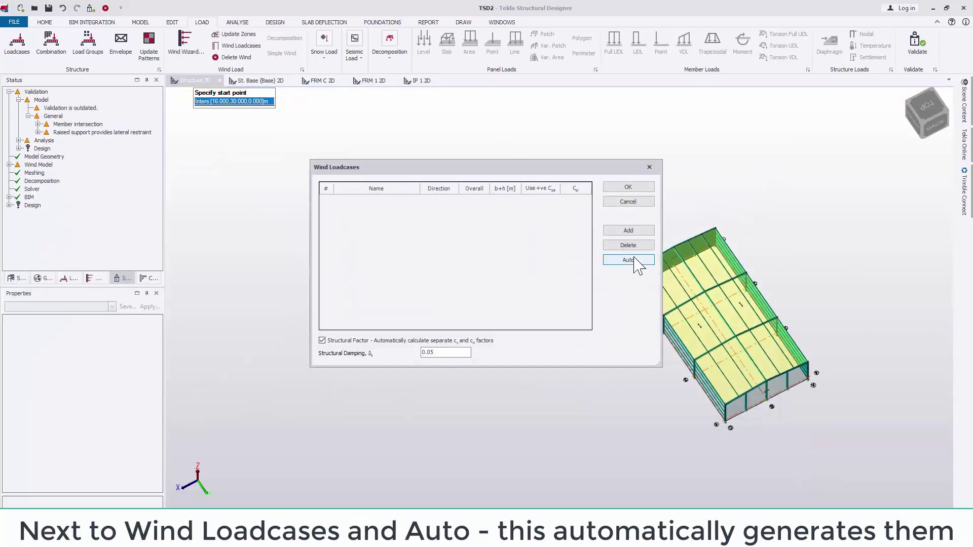
{"action": "left_click", "coordinate": [637, 264]}
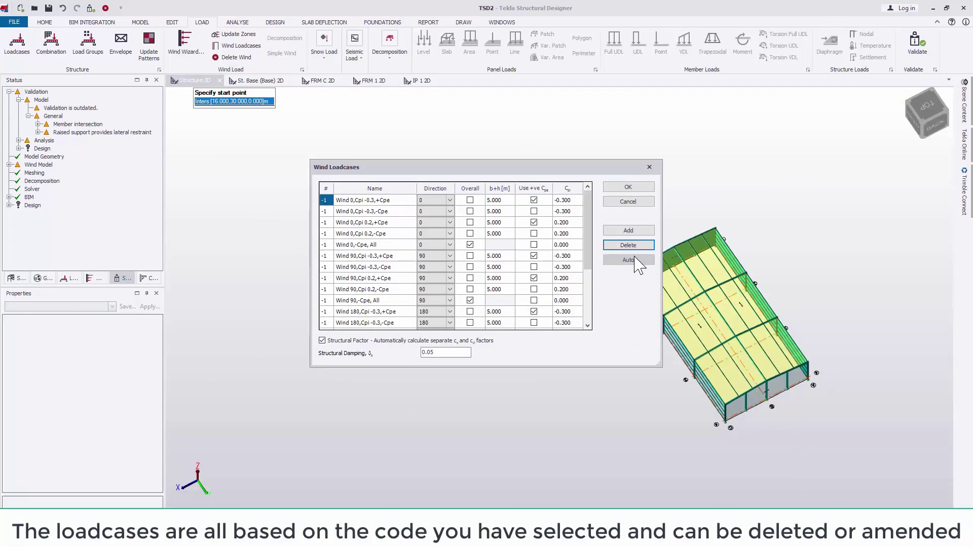
{"action": "left_click", "coordinate": [628, 187]}
{"action": "scroll", "coordinate": [720, 373], "scroll_direction": "up", "scroll_amount": 5}
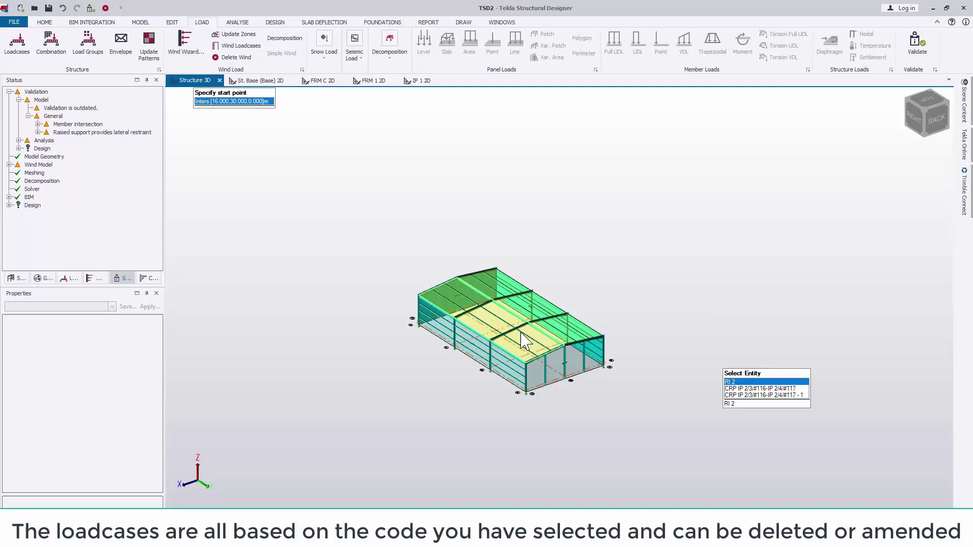
Set both selected roof slopes to the Duopitch roof type.
{"action": "left_click", "coordinate": [572, 347]}
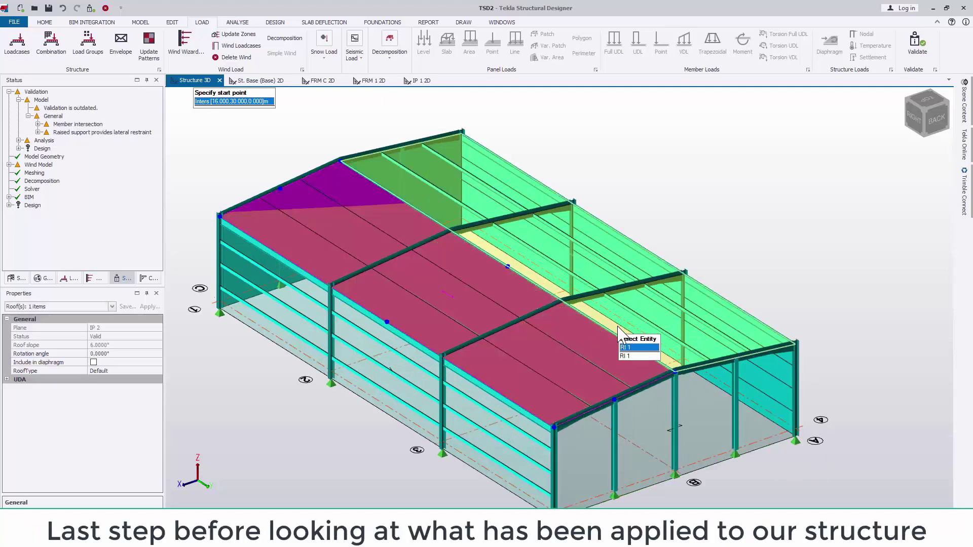
{"action": "left_click", "coordinate": [635, 324]}
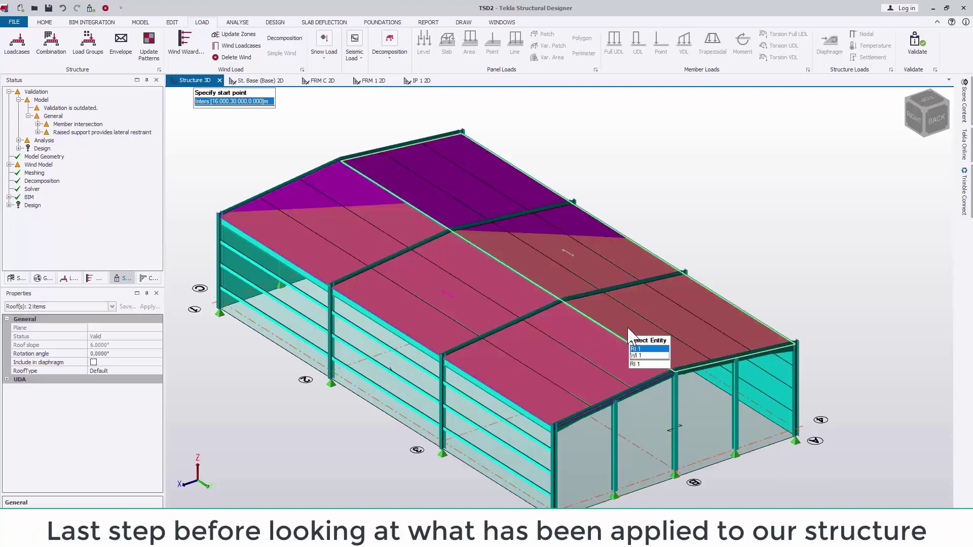
{"action": "left_click", "coordinate": [158, 371]}
{"action": "left_click", "coordinate": [108, 406]}
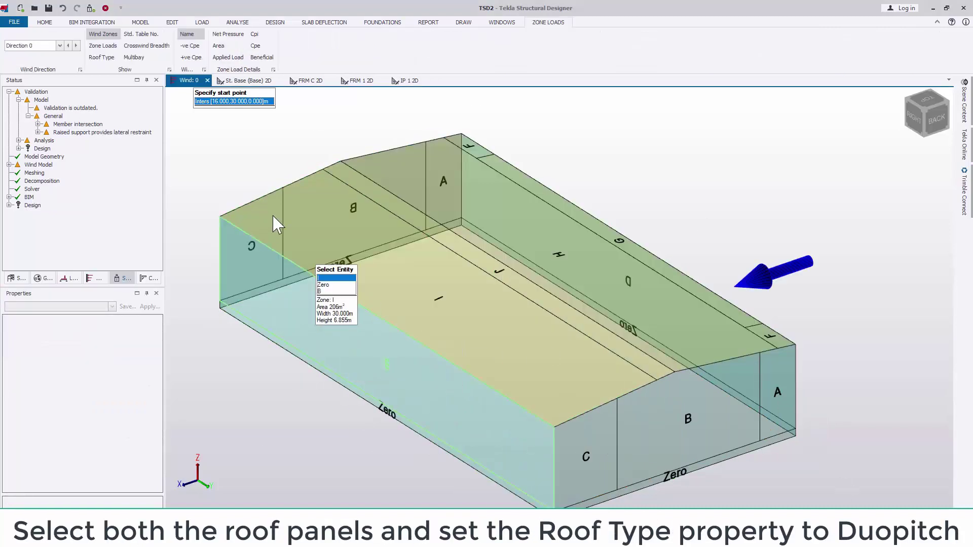
Show the wind view at direction 180 with zone loads as net pressure.
{"action": "left_click", "coordinate": [101, 57]}
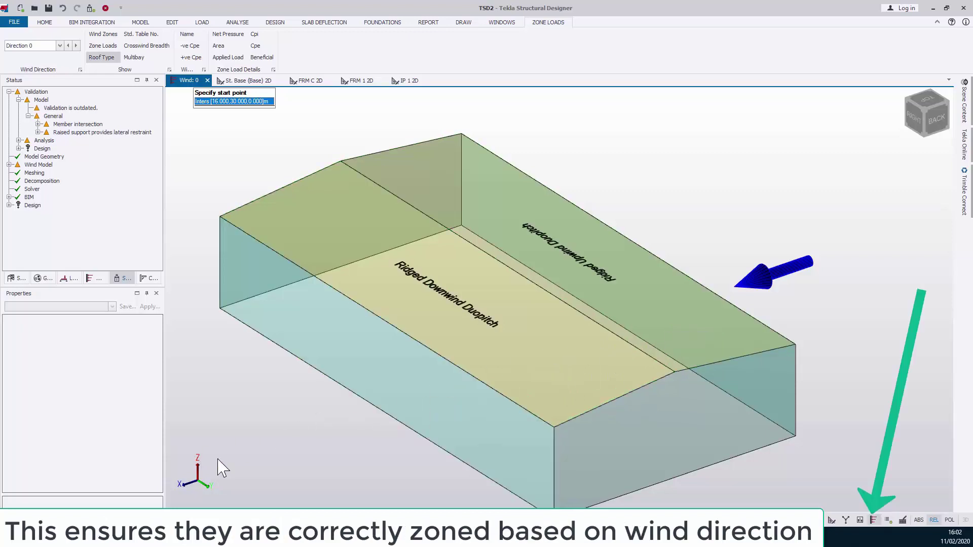
{"action": "right_click_drag", "start_coordinate": [266, 427], "coordinate": [126, 466]}
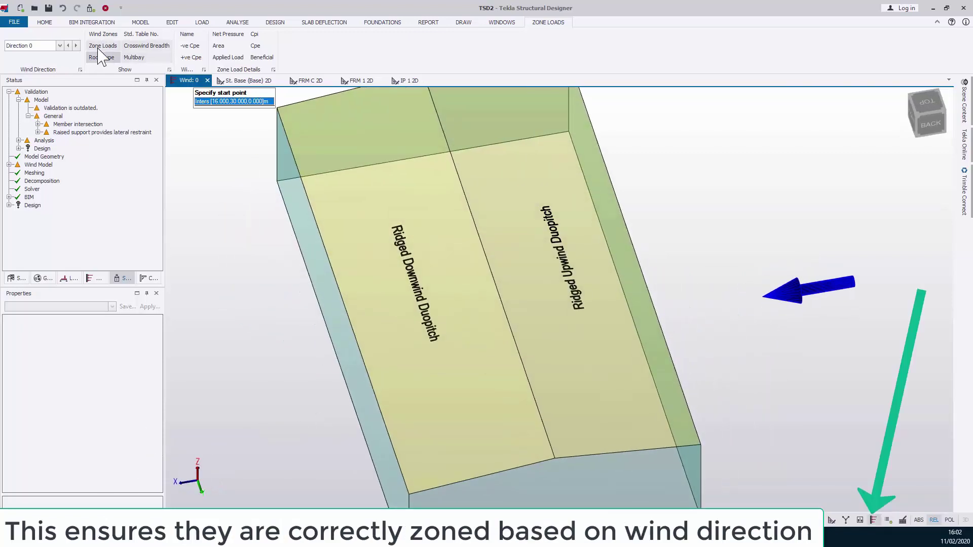
{"action": "left_click", "coordinate": [76, 45]}
{"action": "left_click", "coordinate": [76, 46]}
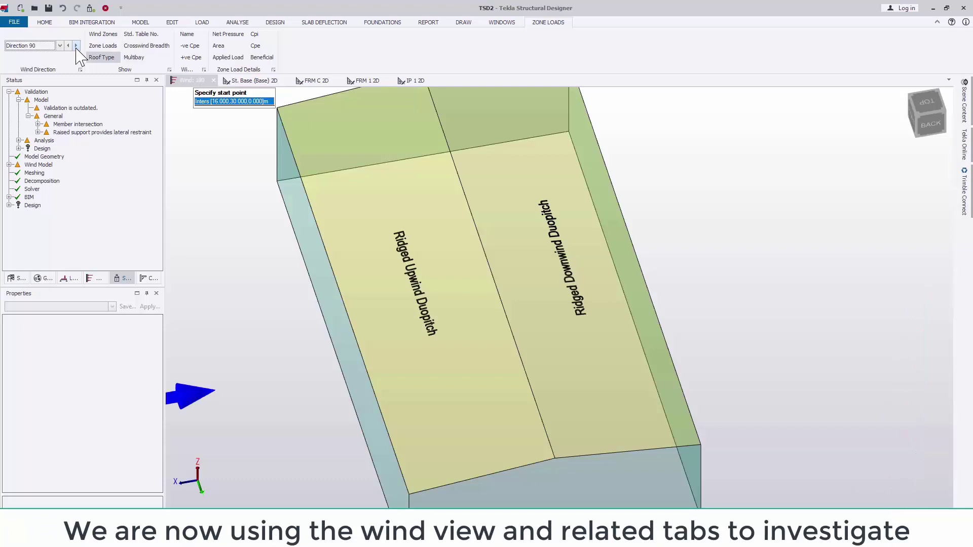
{"action": "left_click", "coordinate": [104, 35]}
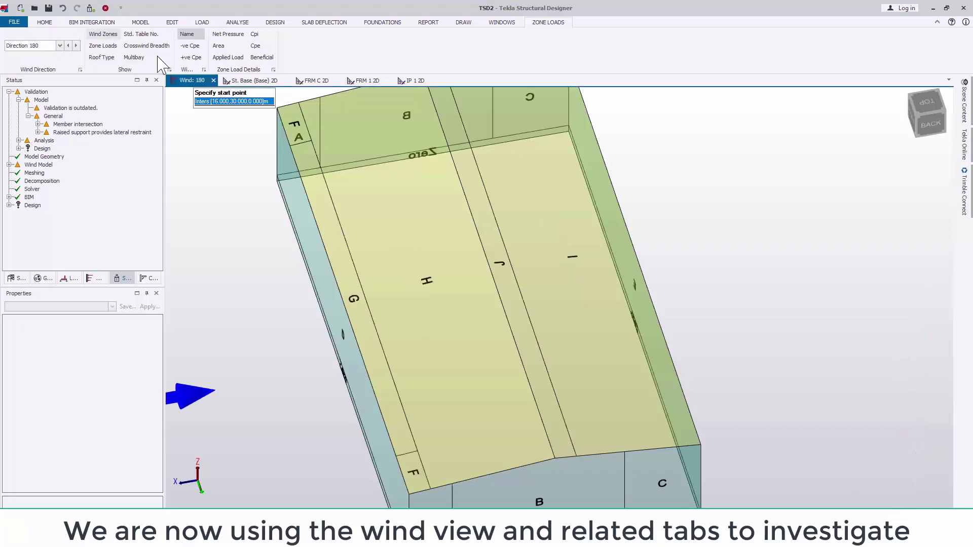
{"action": "middle_click_drag", "start_coordinate": [223, 127], "coordinate": [402, 276]}
{"action": "left_click", "coordinate": [213, 33]}
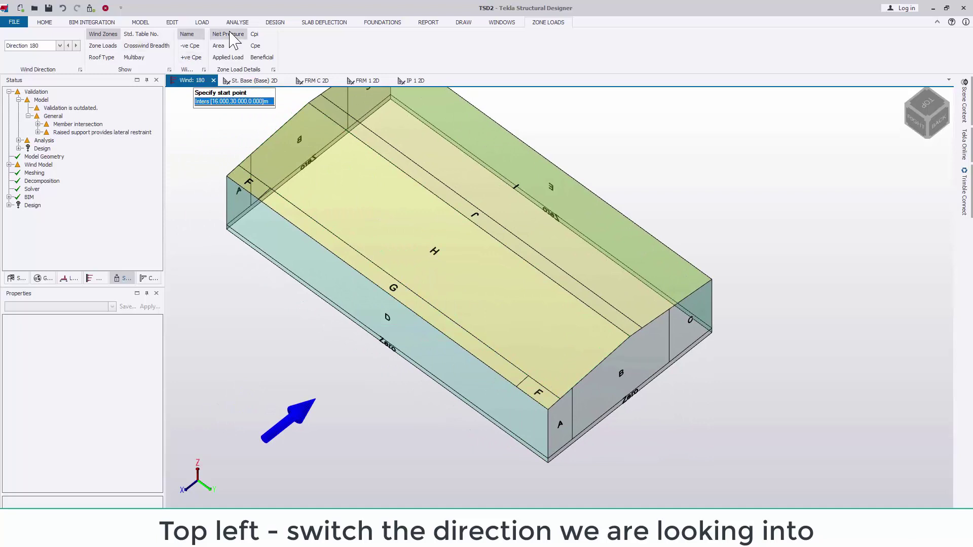
{"action": "left_click", "coordinate": [173, 507]}
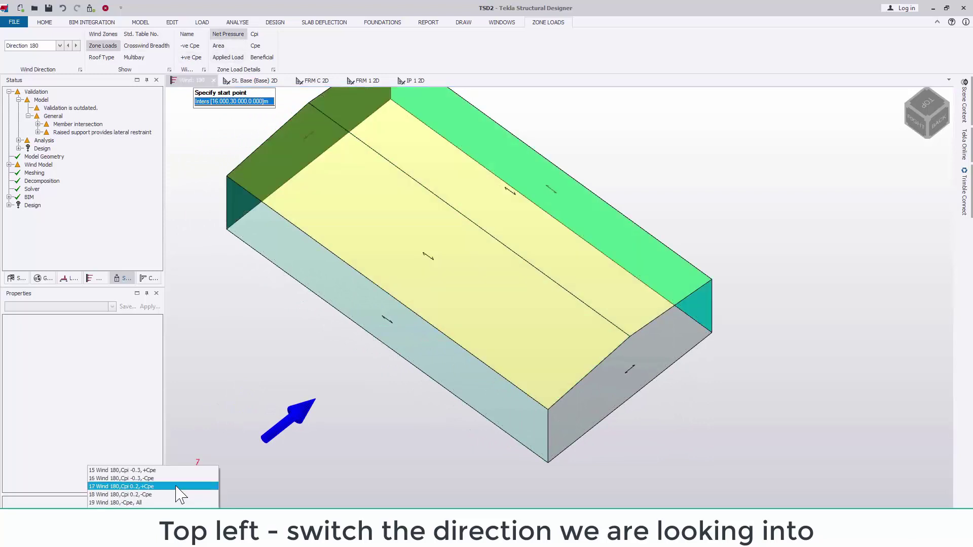
Pick Wind 180 Cpi 0.2 +Cpe in top view and cycle directions 270, 0, 90, 180, 270, back to 0.
{"action": "left_click", "coordinate": [176, 486]}
{"action": "middle_click_drag", "start_coordinate": [400, 396], "coordinate": [293, 335]}
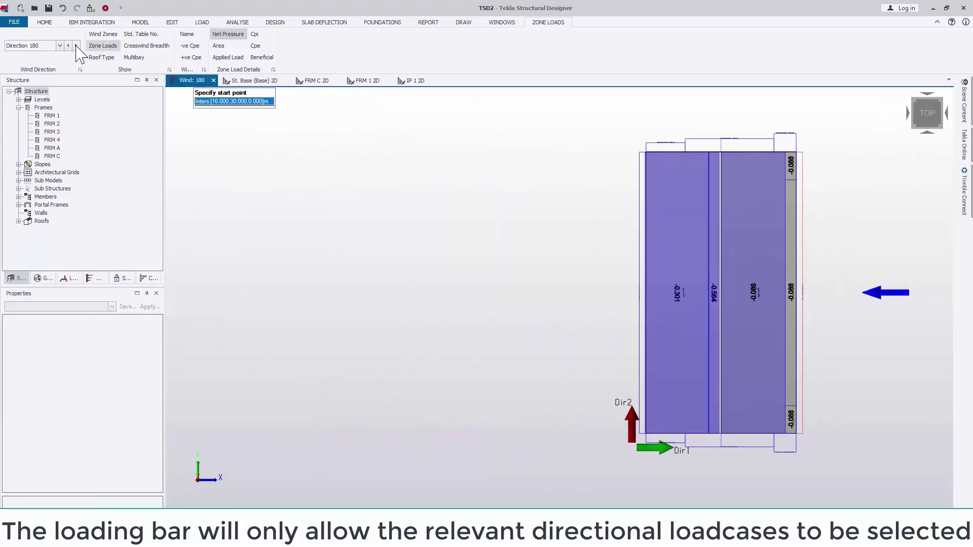
{"action": "left_click", "coordinate": [77, 46]}
{"action": "left_click", "coordinate": [76, 46]}
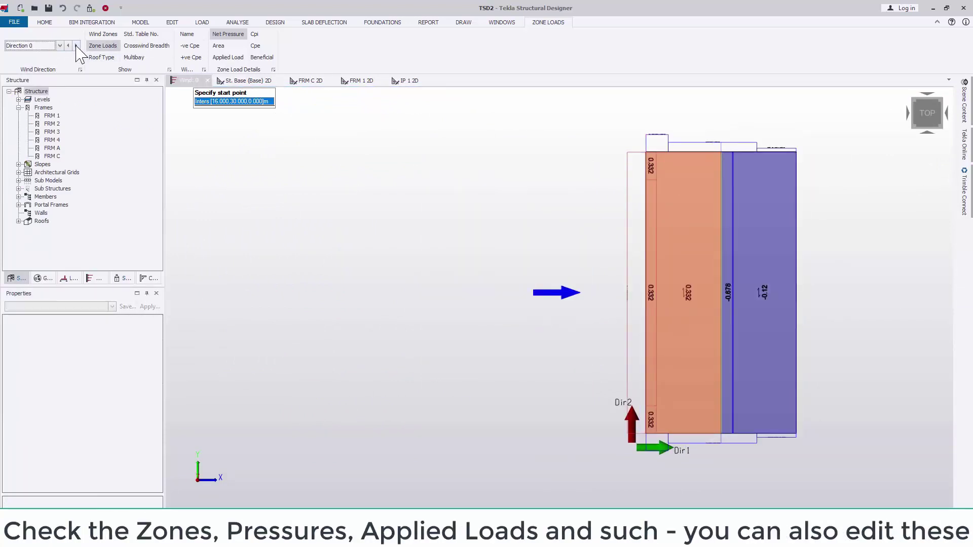
{"action": "left_click", "coordinate": [77, 46]}
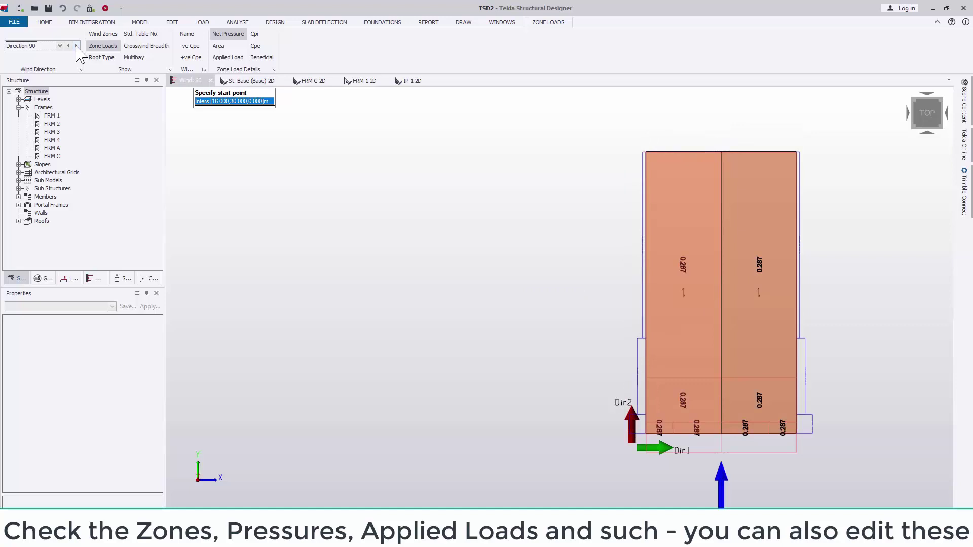
{"action": "left_click", "coordinate": [77, 46]}
{"action": "left_click", "coordinate": [77, 46]}
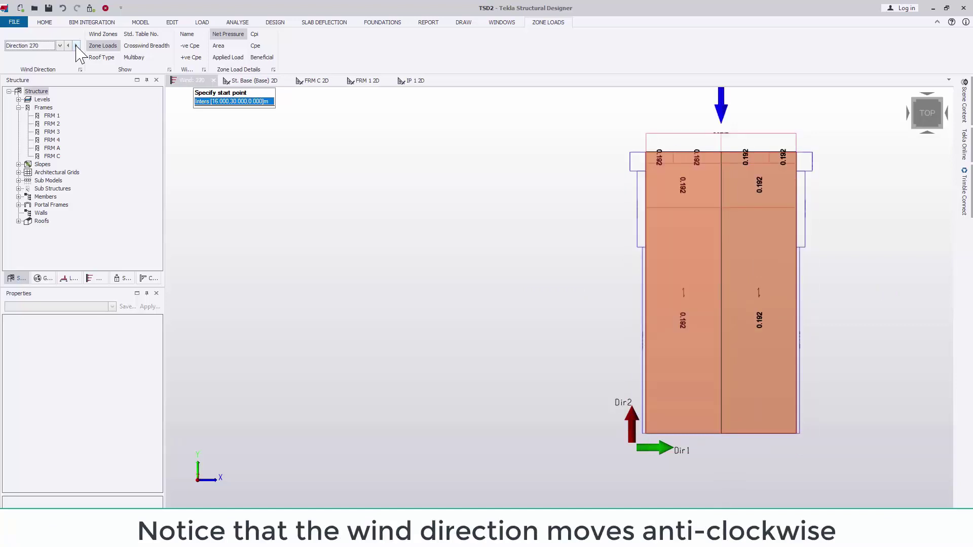
{"action": "left_click", "coordinate": [77, 45]}
Open the Combination Generator and untick EQU, GEO, Accidental and Seismic combinations.
{"action": "left_click", "coordinate": [203, 22]}
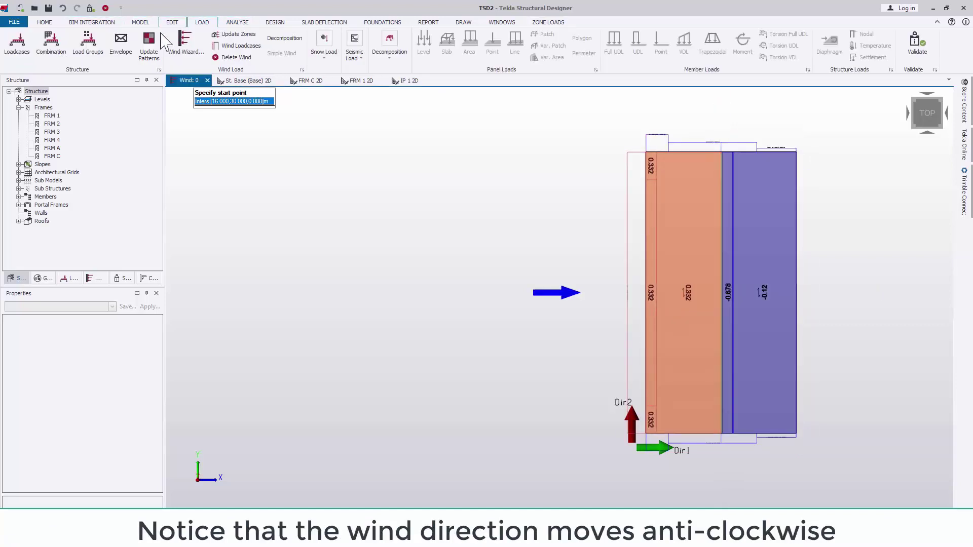
{"action": "left_click", "coordinate": [51, 45]}
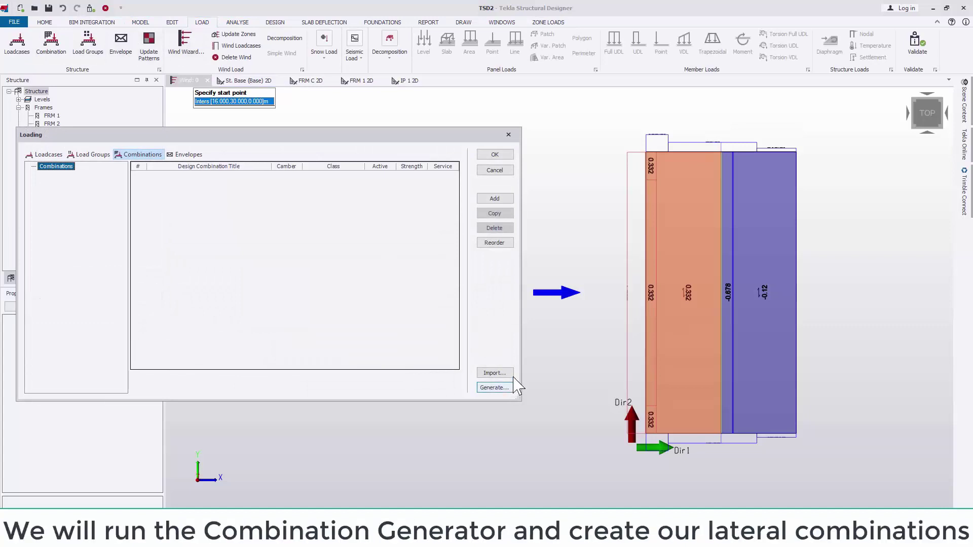
{"action": "left_click", "coordinate": [494, 388]}
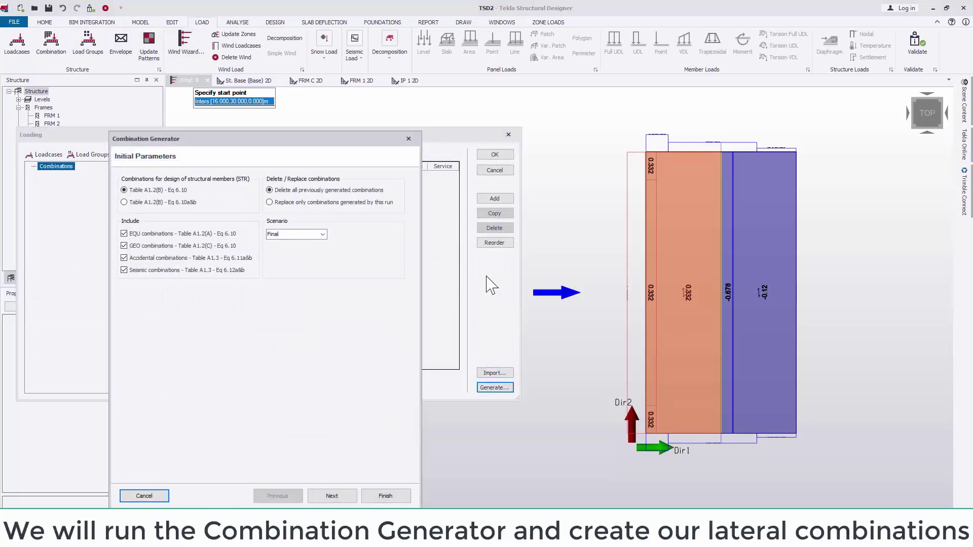
{"action": "left_click", "coordinate": [124, 234]}
{"action": "left_click", "coordinate": [124, 258]}
{"action": "left_click", "coordinate": [125, 270]}
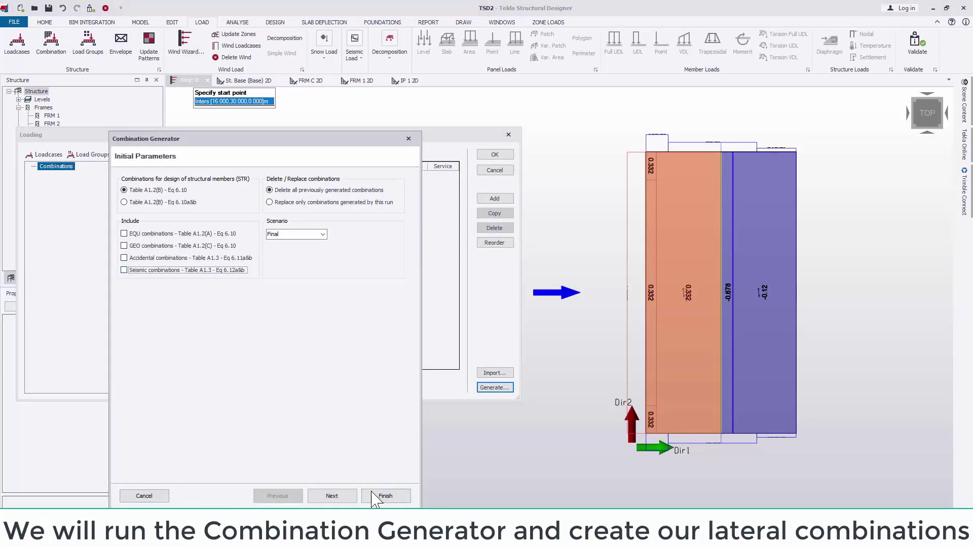
Step through the strength and service combination pages to Wind/EHF Directions.
{"action": "left_click", "coordinate": [334, 495]}
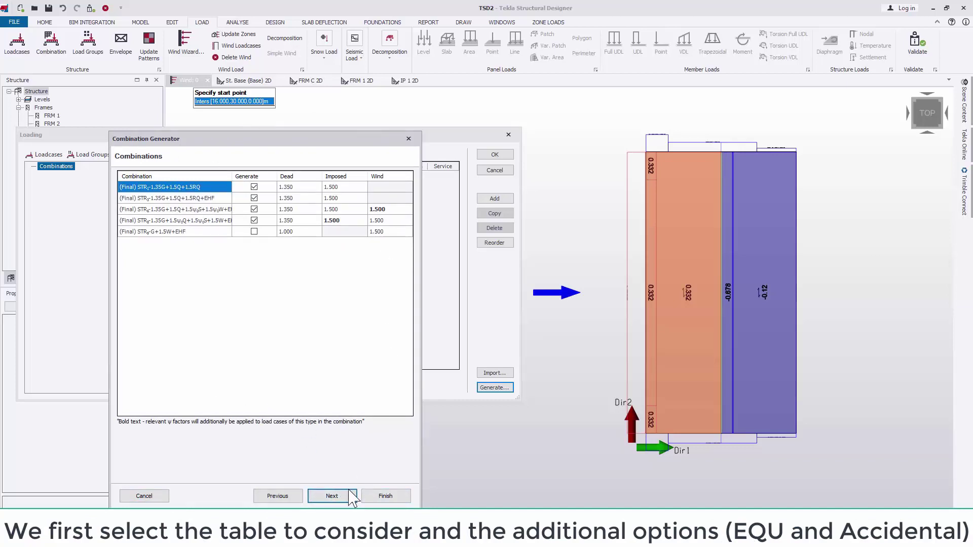
{"action": "left_click", "coordinate": [332, 496]}
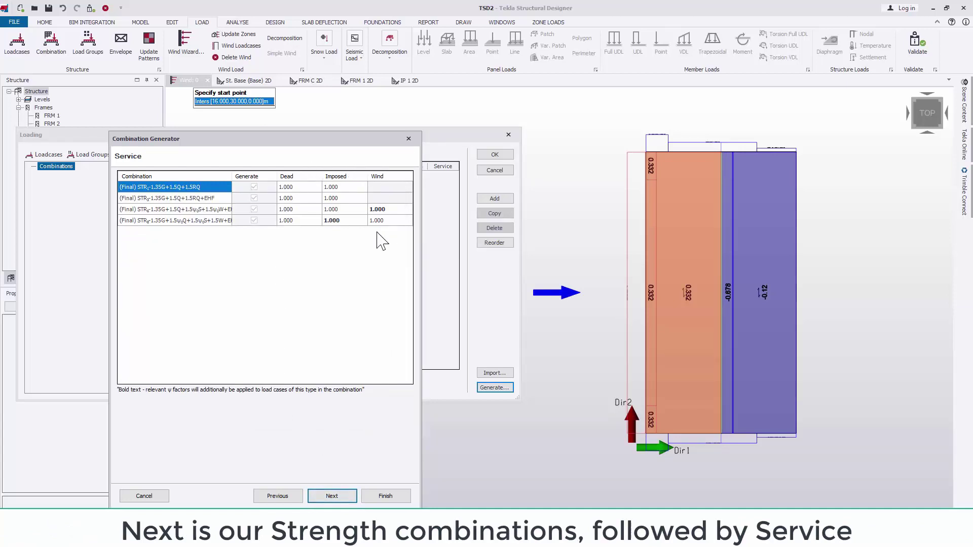
{"action": "left_click", "coordinate": [345, 210]}
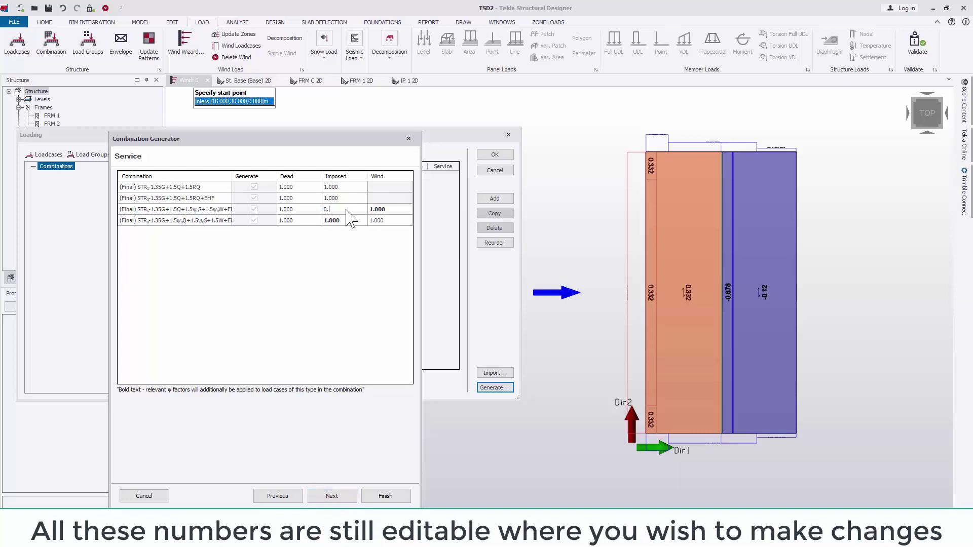
{"action": "left_click", "coordinate": [332, 496]}
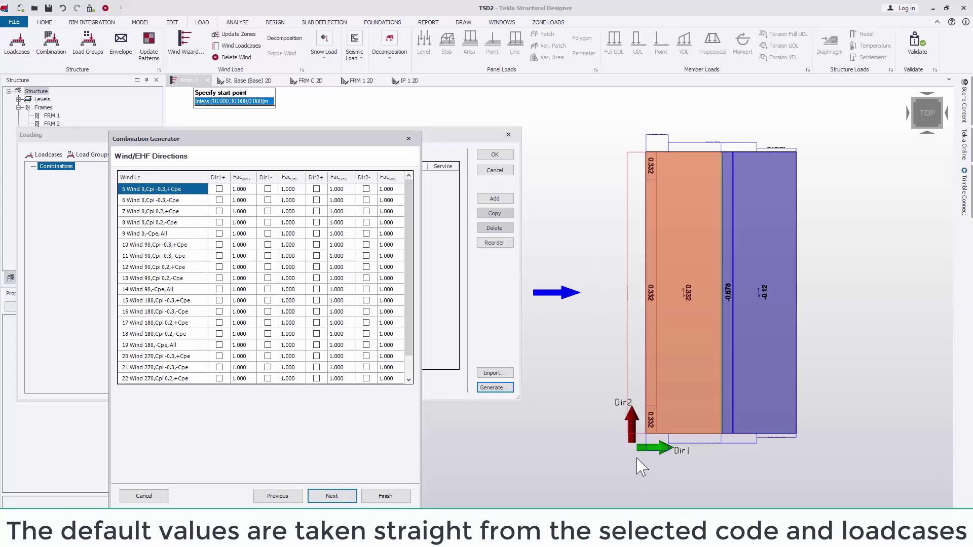
Match wind loadcases 5–9 to positive Dir1 and the 90° wind cases to Dir2.
{"action": "left_click", "coordinate": [218, 190]}
{"action": "left_click", "coordinate": [219, 212]}
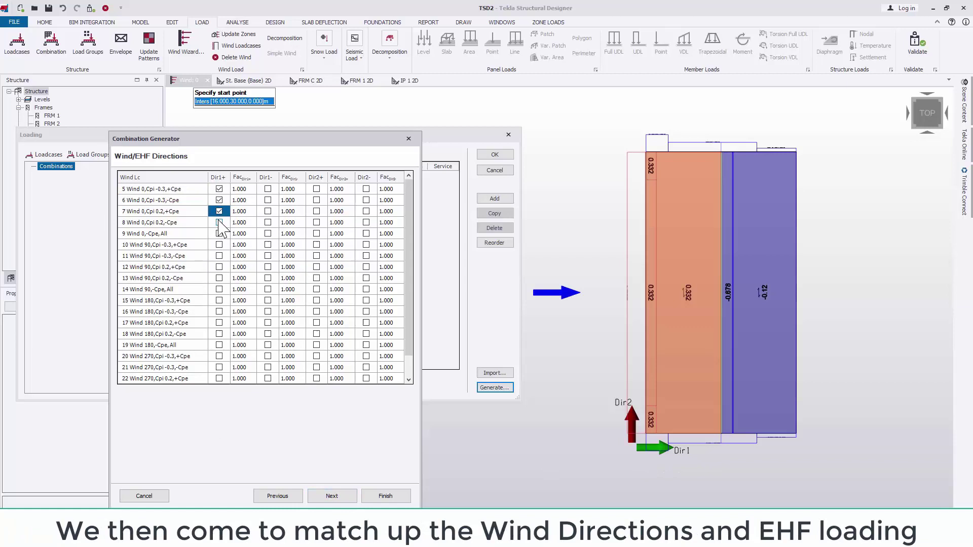
{"action": "left_click", "coordinate": [219, 234]}
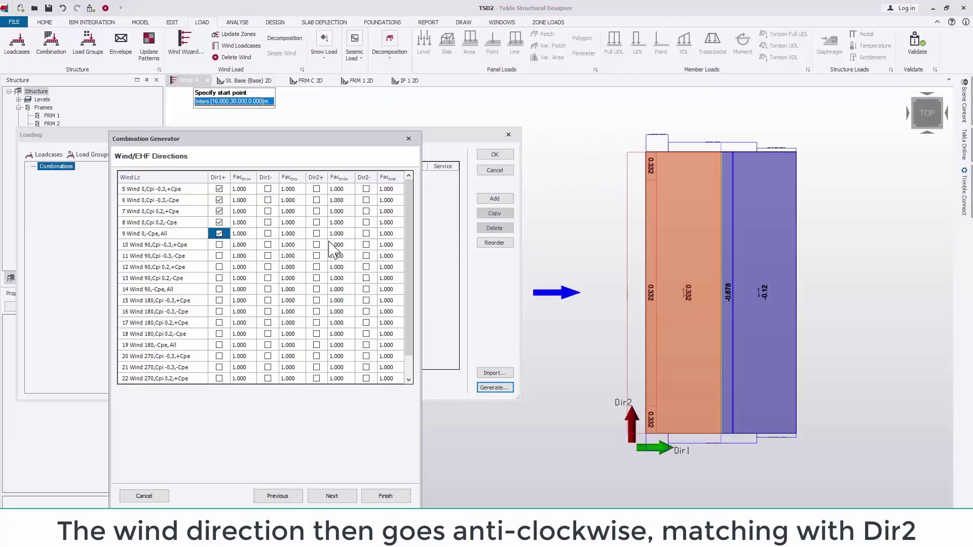
{"action": "left_click", "coordinate": [318, 246]}
{"action": "left_click", "coordinate": [318, 257]}
{"action": "left_click", "coordinate": [317, 268]}
Match the 180° and 270° wind cases to negative Dir1 and Dir2, then finish generating the 41 combinations.
{"action": "left_click", "coordinate": [317, 278]}
{"action": "left_click", "coordinate": [317, 290]}
{"action": "left_click", "coordinate": [268, 301]}
{"action": "left_click", "coordinate": [269, 312]}
{"action": "left_click", "coordinate": [269, 323]}
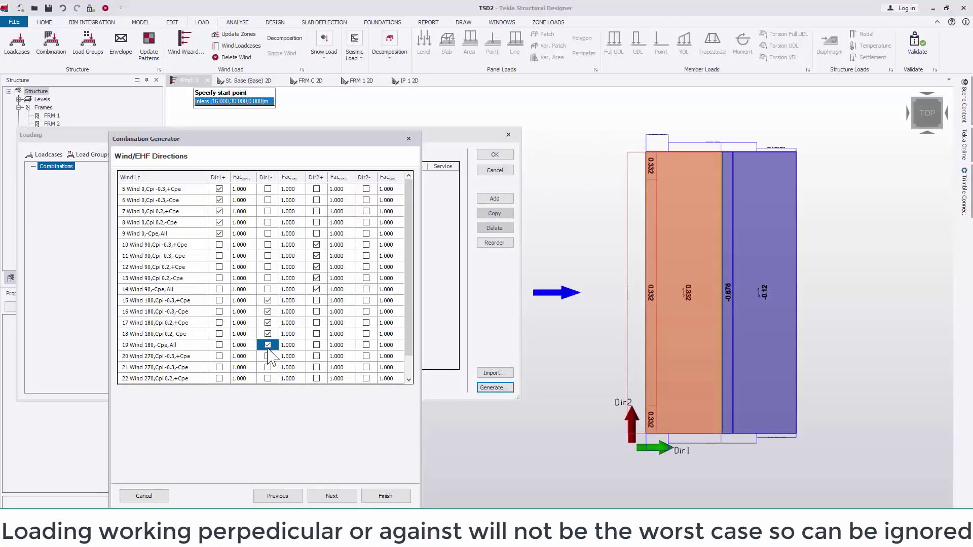
{"action": "left_click", "coordinate": [331, 496]}
{"action": "left_click", "coordinate": [332, 497]}
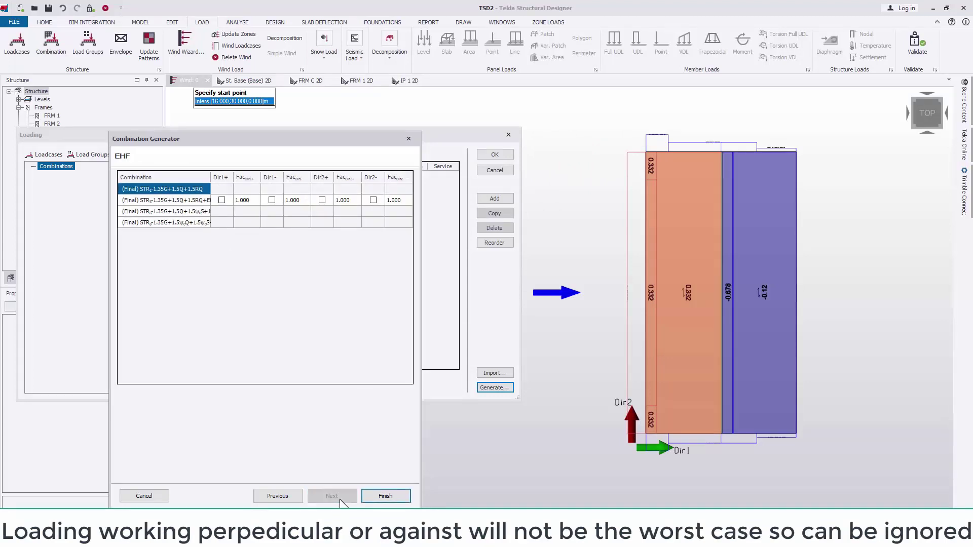
{"action": "left_click", "coordinate": [385, 496]}
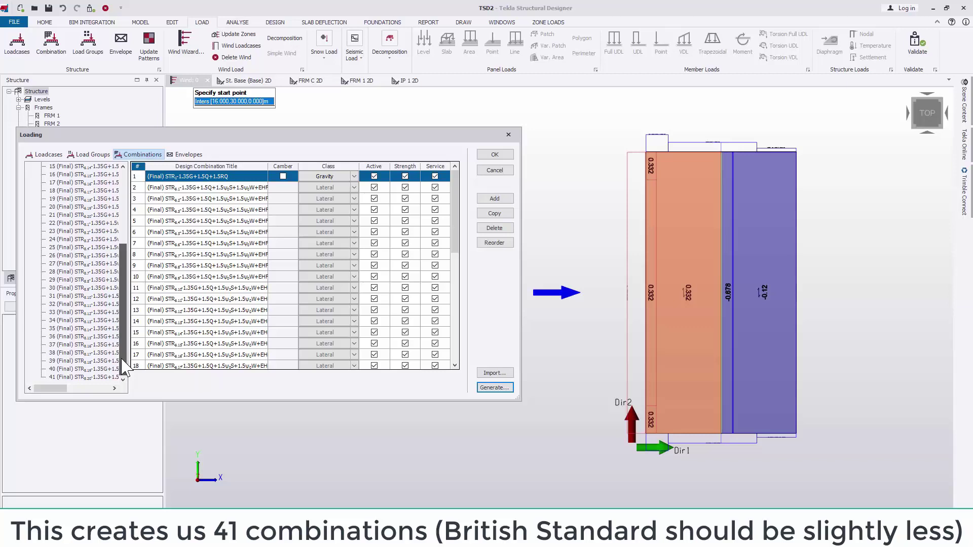
Accept the loading settings and run an analysis on the chosen combinations.
{"action": "left_click", "coordinate": [496, 154]}
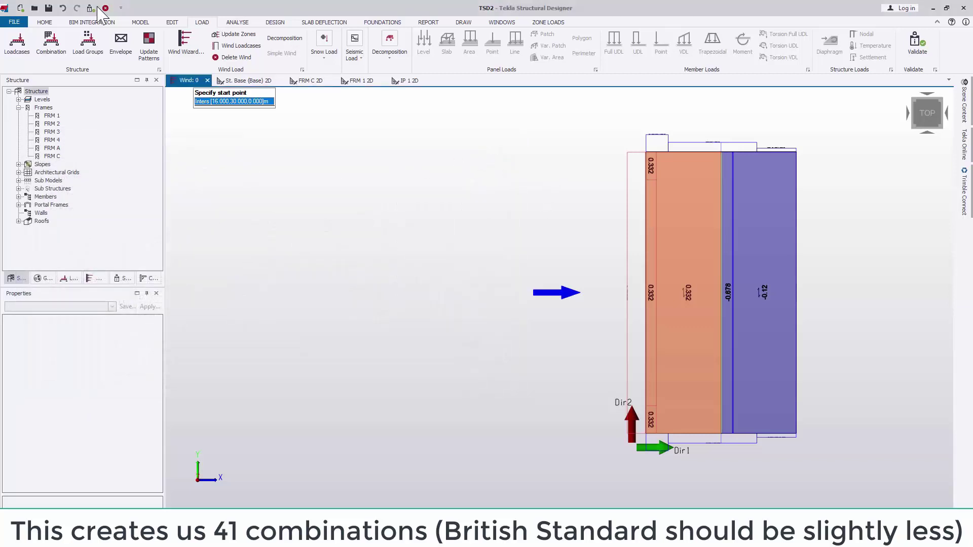
{"action": "left_click", "coordinate": [238, 22]}
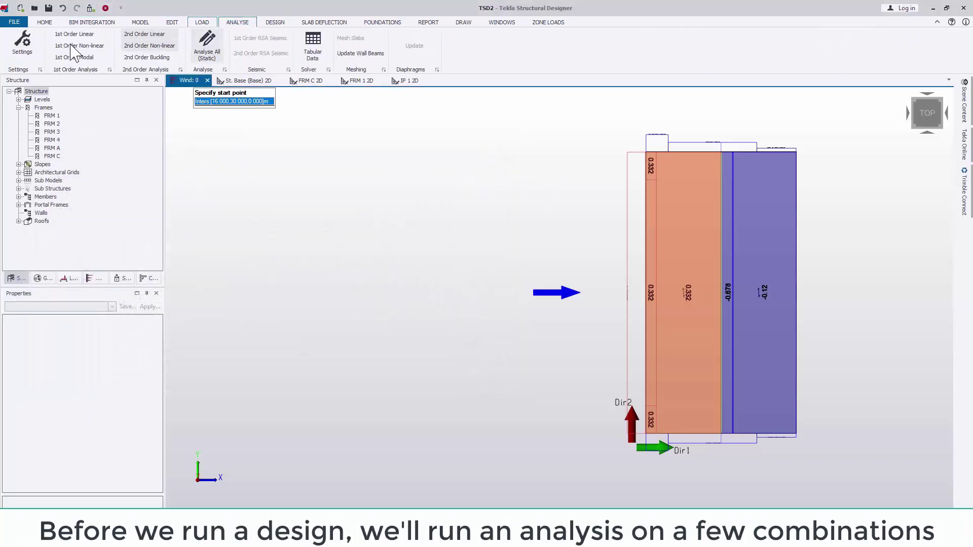
{"action": "left_click", "coordinate": [130, 56]}
{"action": "scroll", "coordinate": [446, 268], "scroll_direction": "down", "scroll_amount": 7}
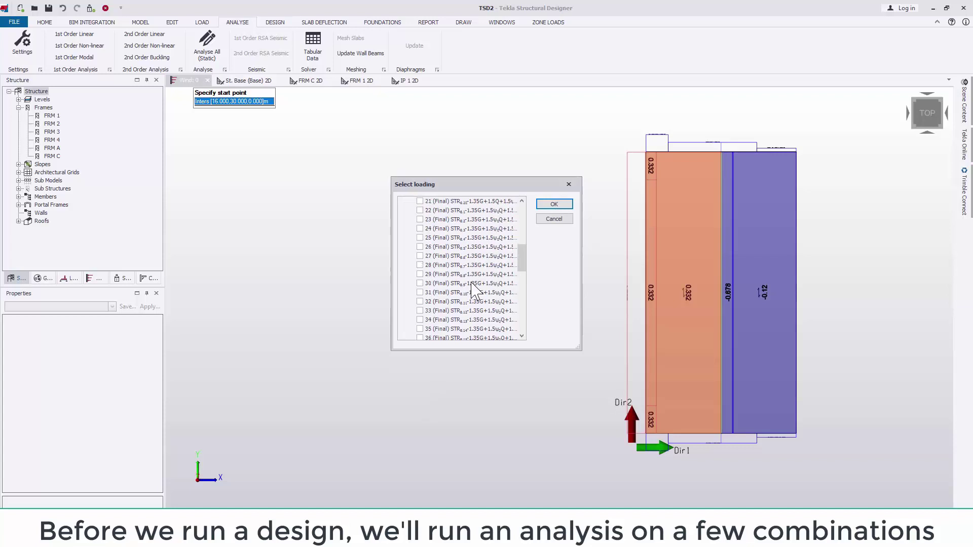
{"action": "left_click", "coordinate": [563, 204]}
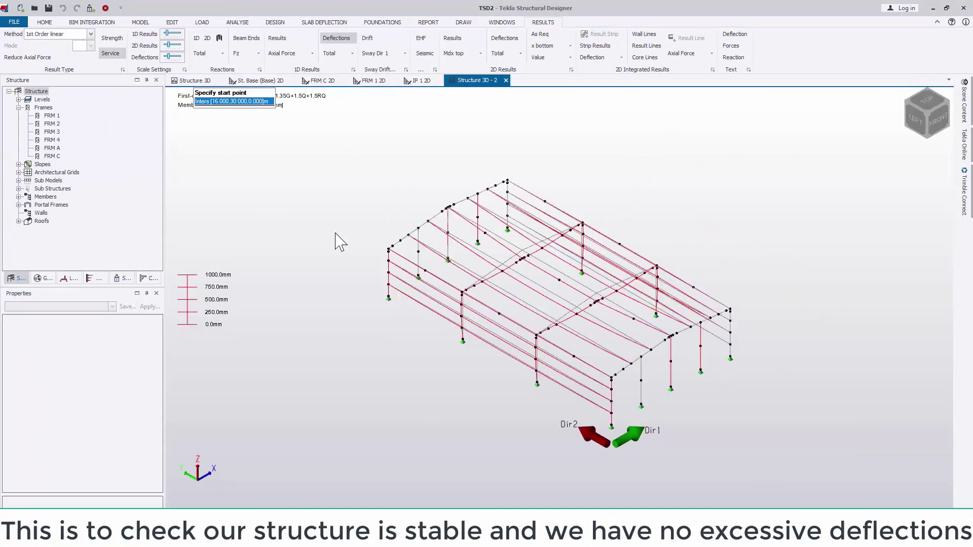
{"action": "mouse_move", "coordinate": [514, 270]}
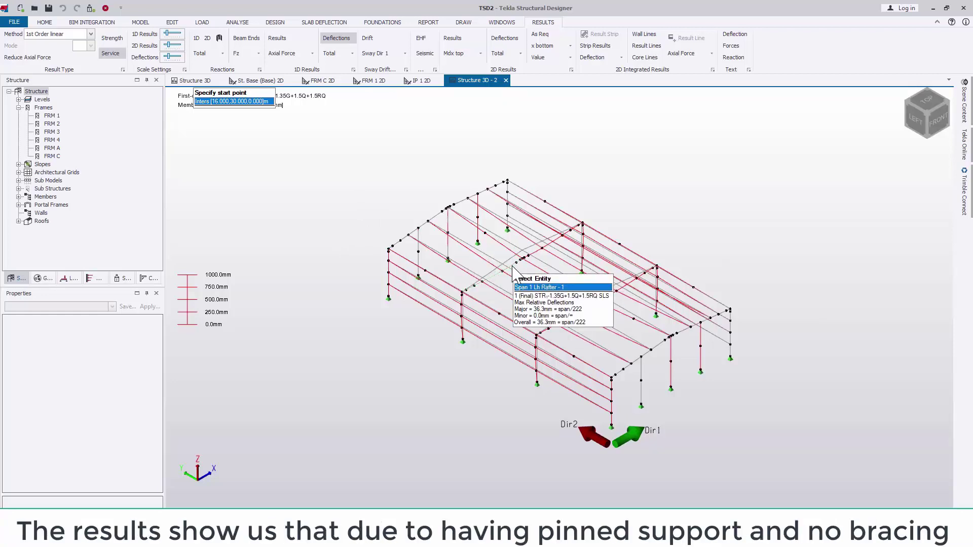
{"action": "scroll", "coordinate": [514, 269], "scroll_direction": "up", "scroll_amount": 2}
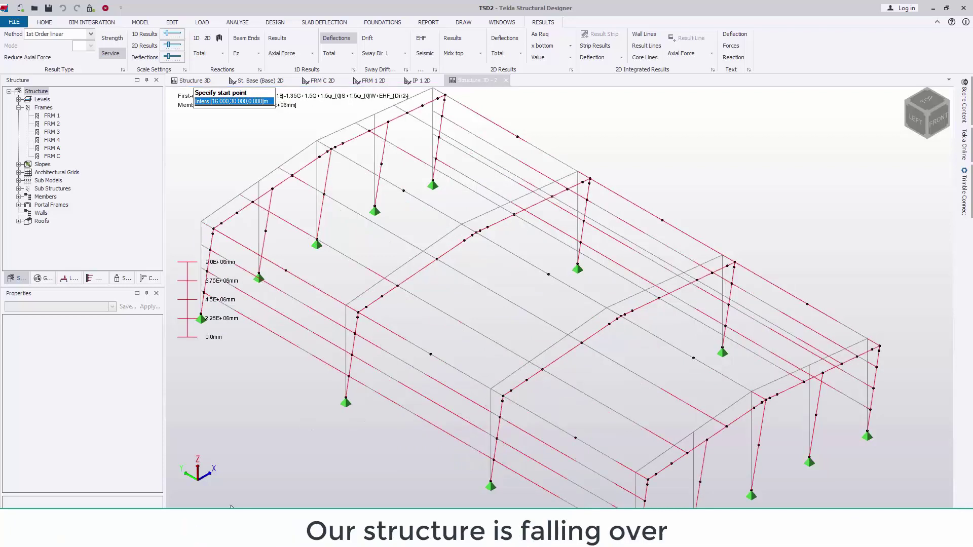
View the excessive sway deflections from the left side with a reduced deflection scale.
{"action": "middle_click_drag", "start_coordinate": [291, 410], "coordinate": [301, 321]}
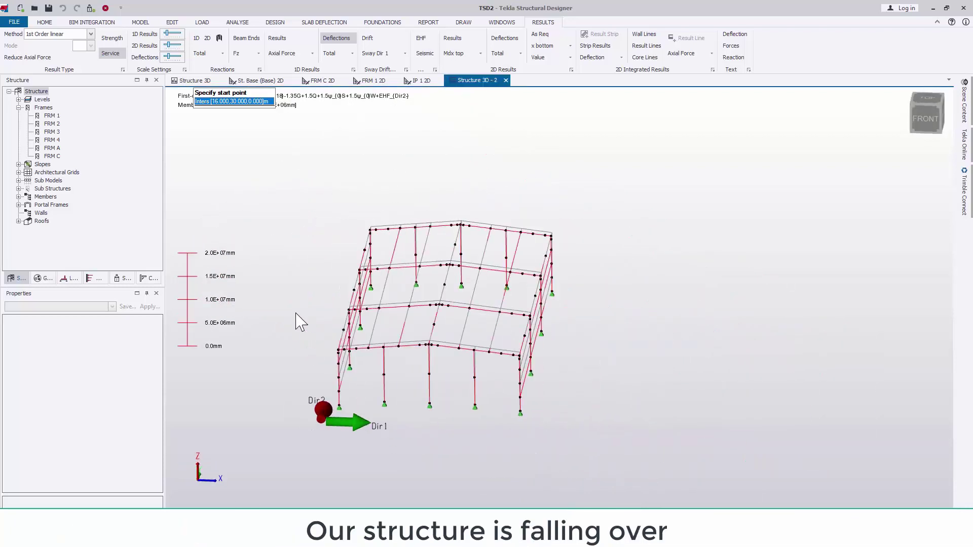
{"action": "middle_click_drag", "start_coordinate": [521, 369], "coordinate": [557, 350]}
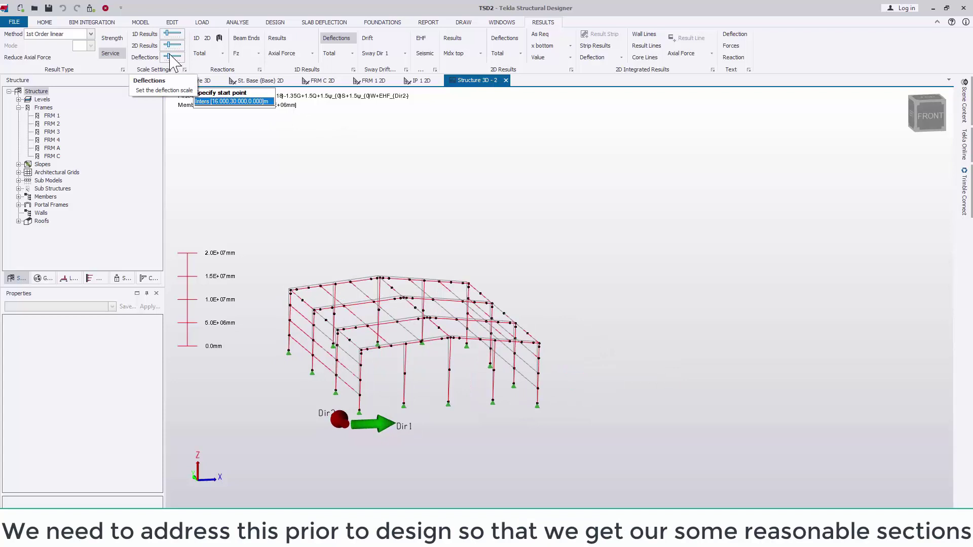
{"action": "left_click_drag", "start_coordinate": [169, 56], "coordinate": [177, 57]}
{"action": "middle_click_drag", "start_coordinate": [433, 426], "coordinate": [600, 373]}
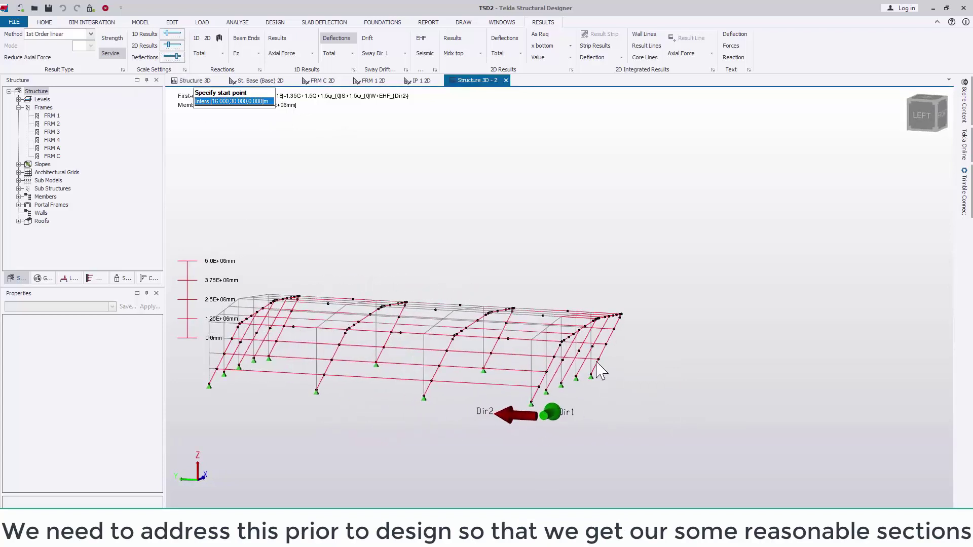
{"action": "mouse_move", "coordinate": [599, 329]}
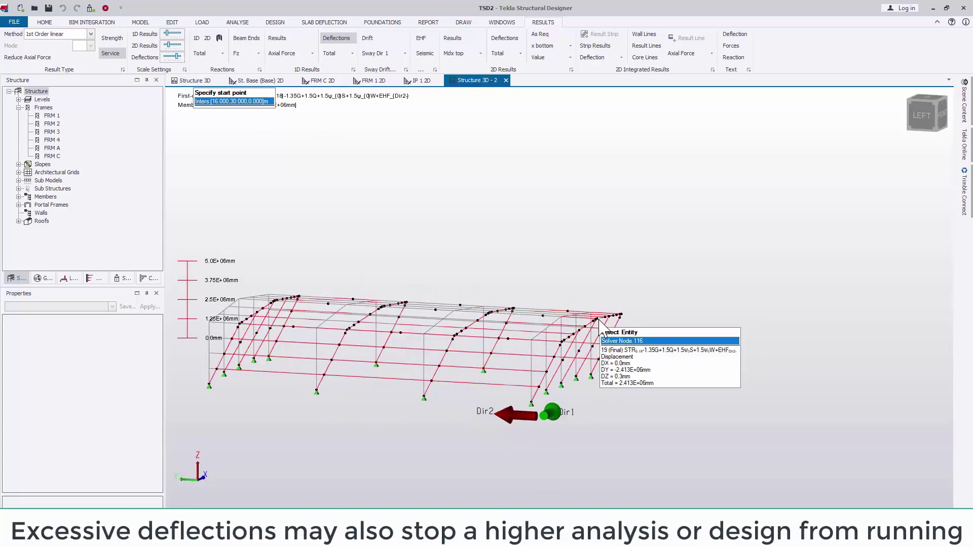
{"action": "middle_click_drag", "start_coordinate": [397, 408], "coordinate": [500, 397]}
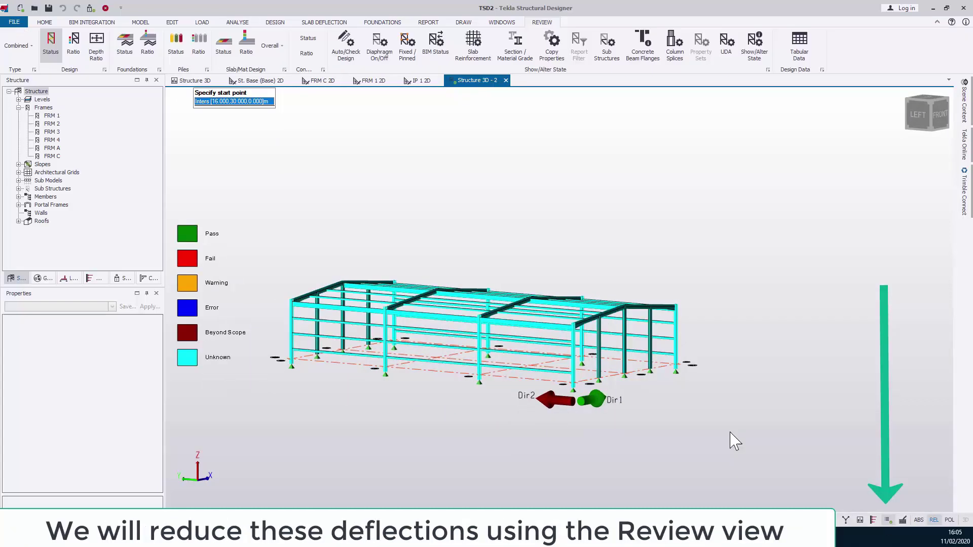
Review member fixed/pinned states and an eaves beam's end release settings.
{"action": "left_click", "coordinate": [407, 45]}
{"action": "middle_click_drag", "start_coordinate": [515, 289], "coordinate": [359, 415]}
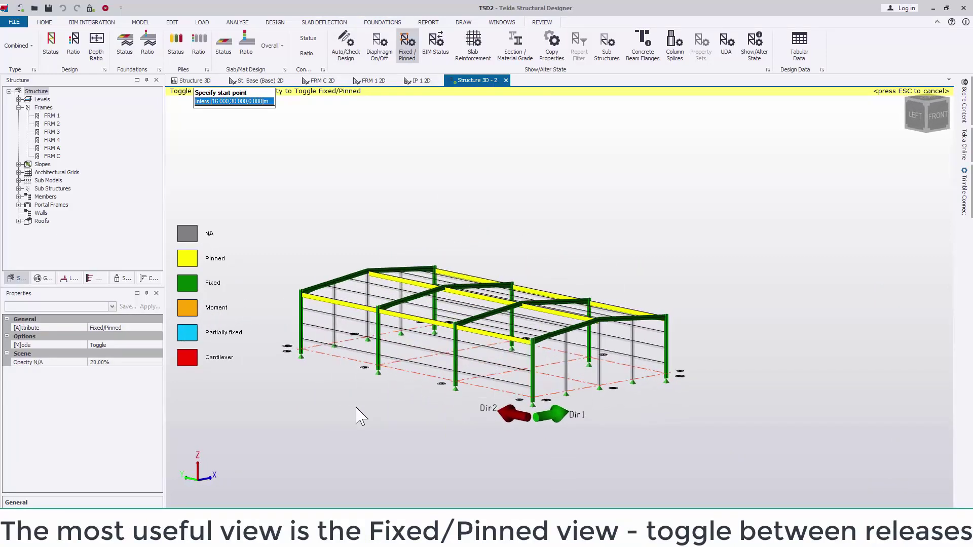
{"action": "key", "text": "Escape"}
{"action": "double_click", "coordinate": [347, 344]}
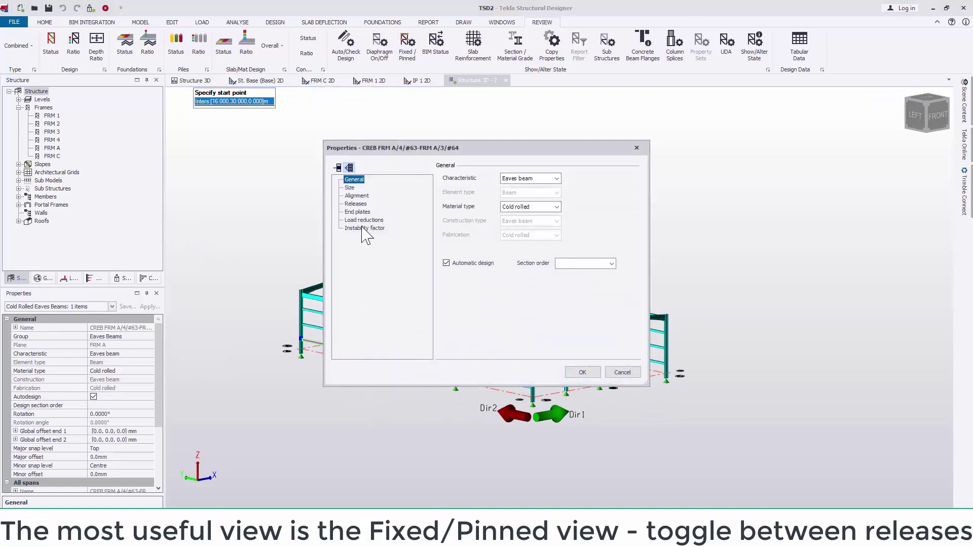
{"action": "left_click", "coordinate": [357, 203]}
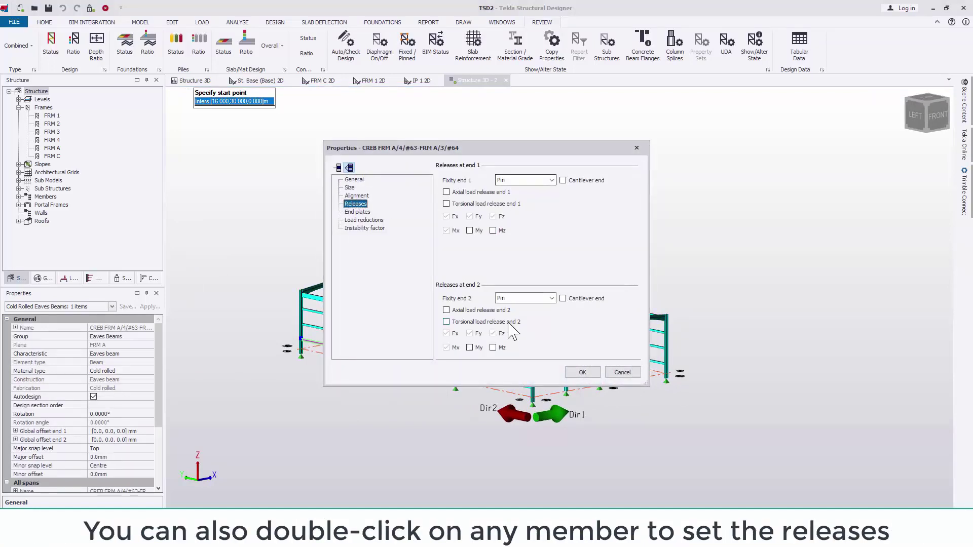
{"action": "left_click", "coordinate": [634, 372]}
Box-select the whole model and list its 14 supports, 18 eaves beams and 12 purlins.
{"action": "key", "text": "Escape"}
{"action": "left_click_drag", "start_coordinate": [236, 175], "coordinate": [710, 448]}
{"action": "left_click", "coordinate": [112, 307]}
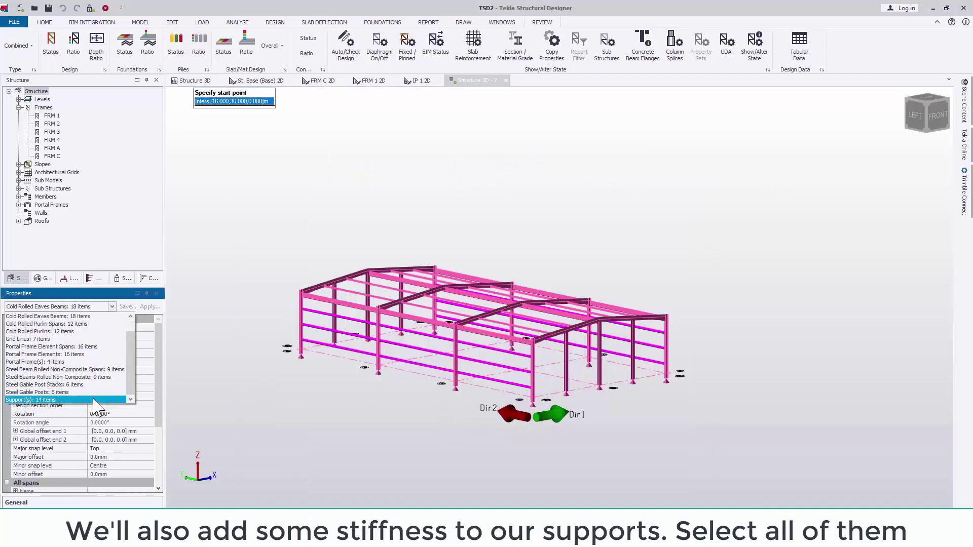
Give the 14 supports linear spring rotational stiffness of 100 kNm/rad about x and y.
{"action": "left_click", "coordinate": [96, 399]}
{"action": "scroll", "coordinate": [163, 345], "scroll_direction": "down", "scroll_amount": 1}
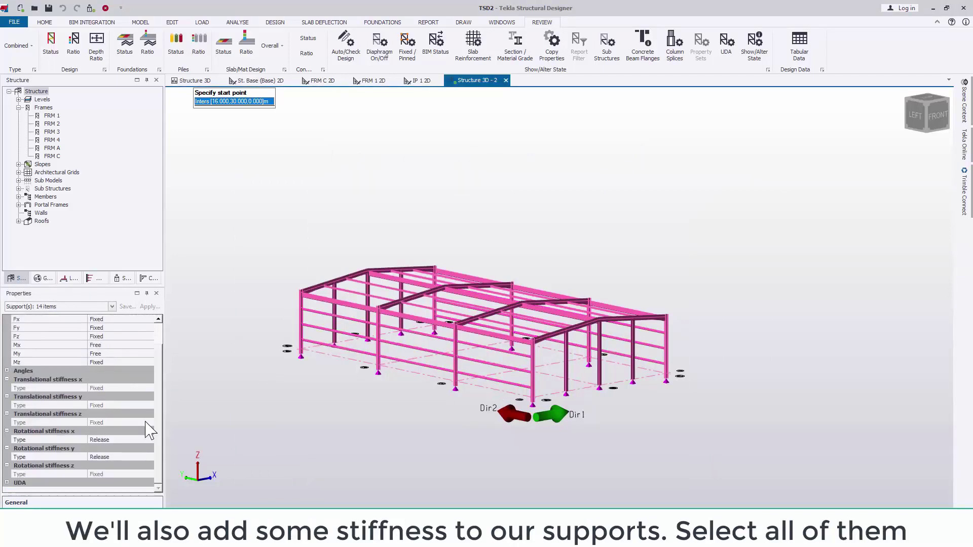
{"action": "left_click", "coordinate": [146, 439]}
{"action": "left_click", "coordinate": [147, 439]}
{"action": "left_click", "coordinate": [130, 462]}
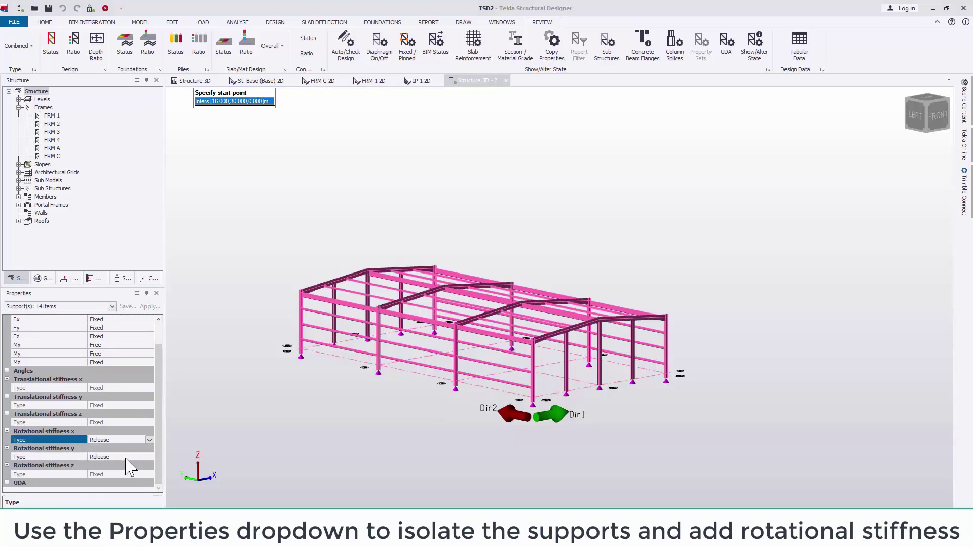
{"action": "left_click", "coordinate": [134, 465]}
{"action": "left_click", "coordinate": [149, 465]}
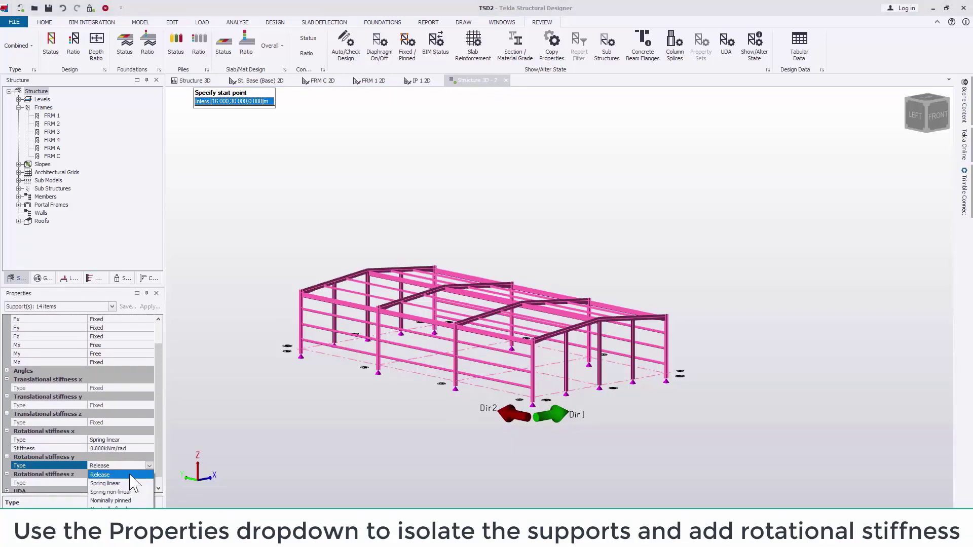
{"action": "left_click", "coordinate": [124, 488]}
{"action": "left_click", "coordinate": [124, 449]}
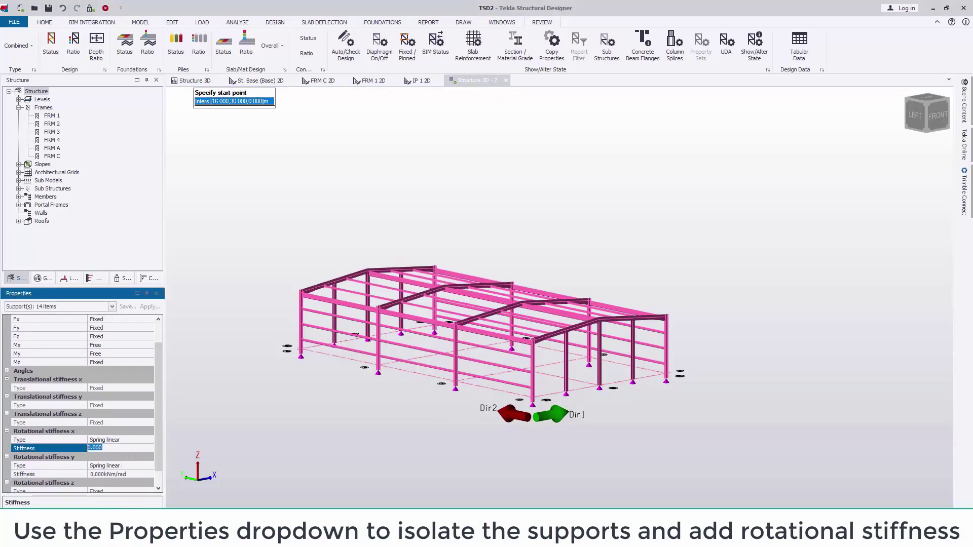
{"action": "type", "text": "100"}
{"action": "left_click", "coordinate": [124, 474]}
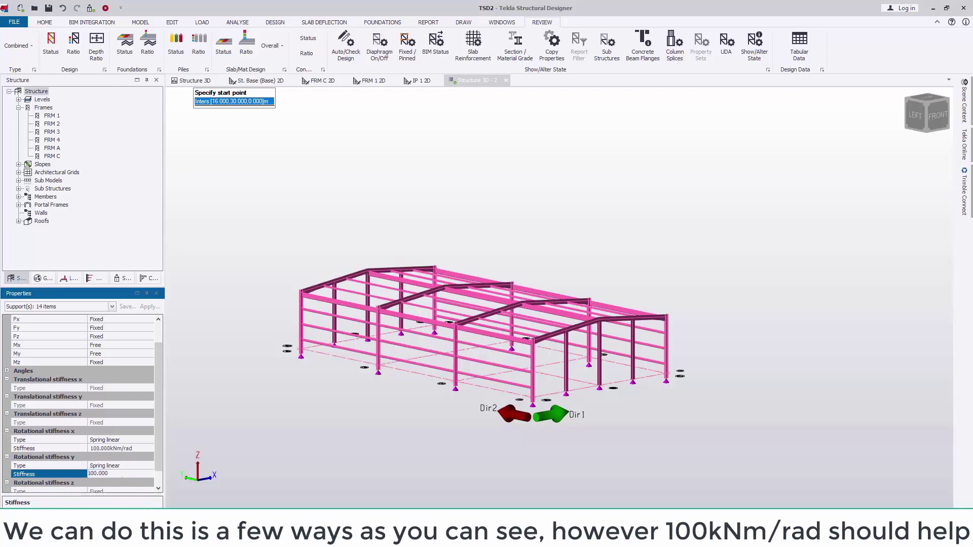
Re-run the analysis with the stiffer supports on the chosen combinations.
{"action": "left_click", "coordinate": [237, 22]}
{"action": "left_click", "coordinate": [147, 57]}
{"action": "left_click", "coordinate": [556, 206]}
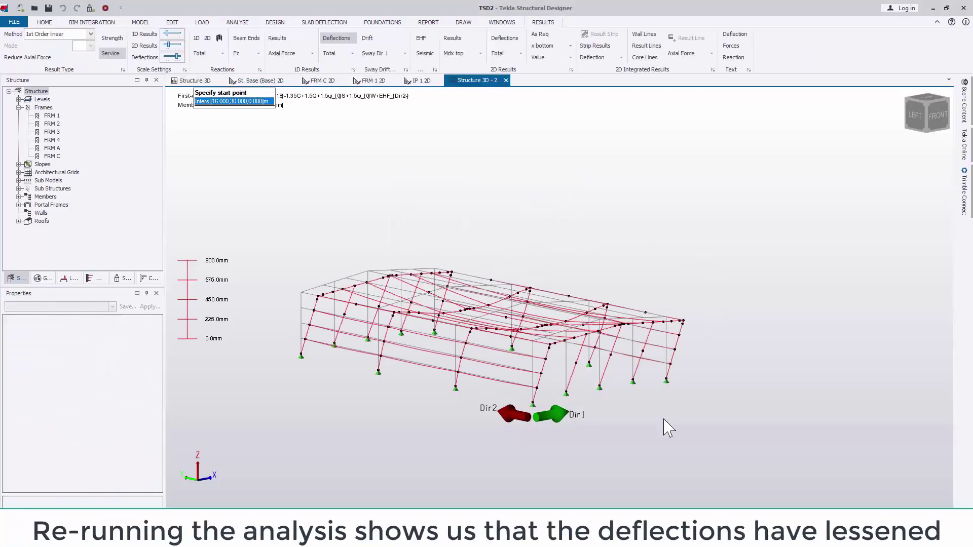
Inspect the deflected frame in 3D and confirm the first-order linear model solved successfully.
{"action": "middle_click_drag", "start_coordinate": [668, 428], "coordinate": [717, 310], "text": "shift"}
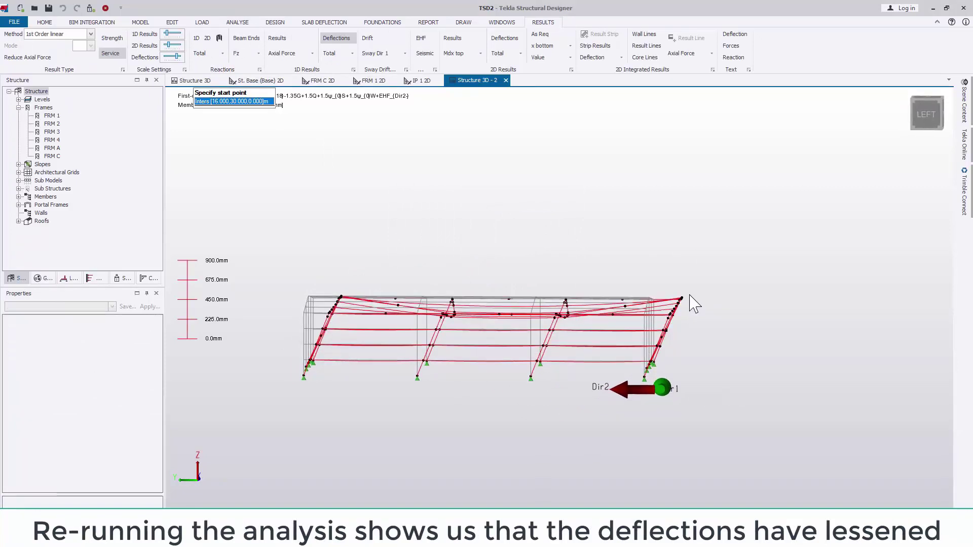
{"action": "mouse_move", "coordinate": [679, 302]}
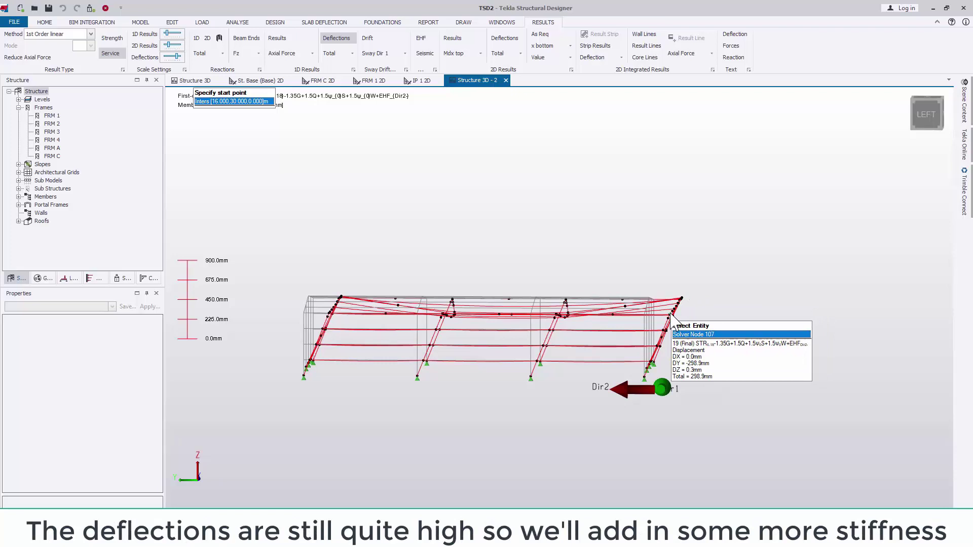
{"action": "middle_click_drag", "start_coordinate": [745, 338], "coordinate": [659, 395], "text": "shift"}
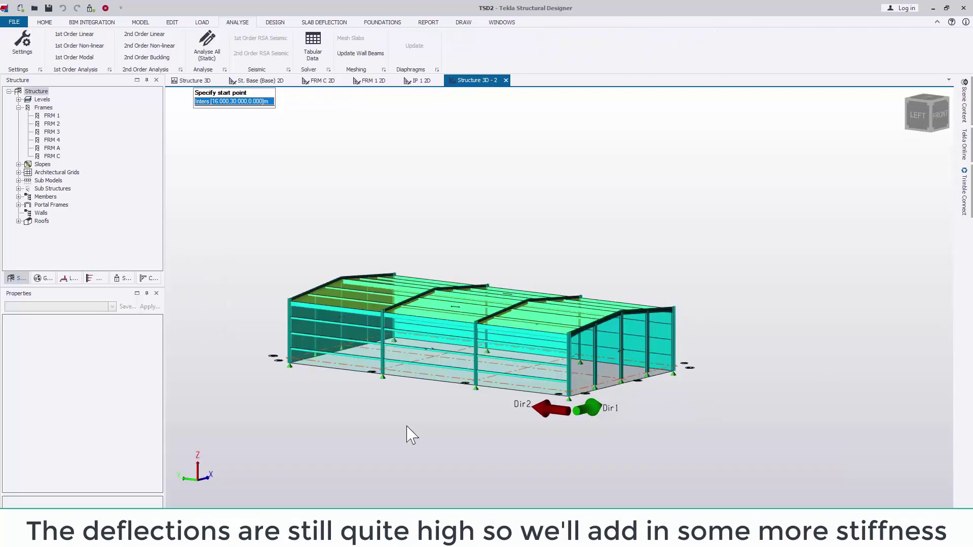
{"action": "middle_click_drag", "start_coordinate": [406, 434], "coordinate": [494, 359], "text": "shift"}
{"action": "left_click", "coordinate": [122, 278]}
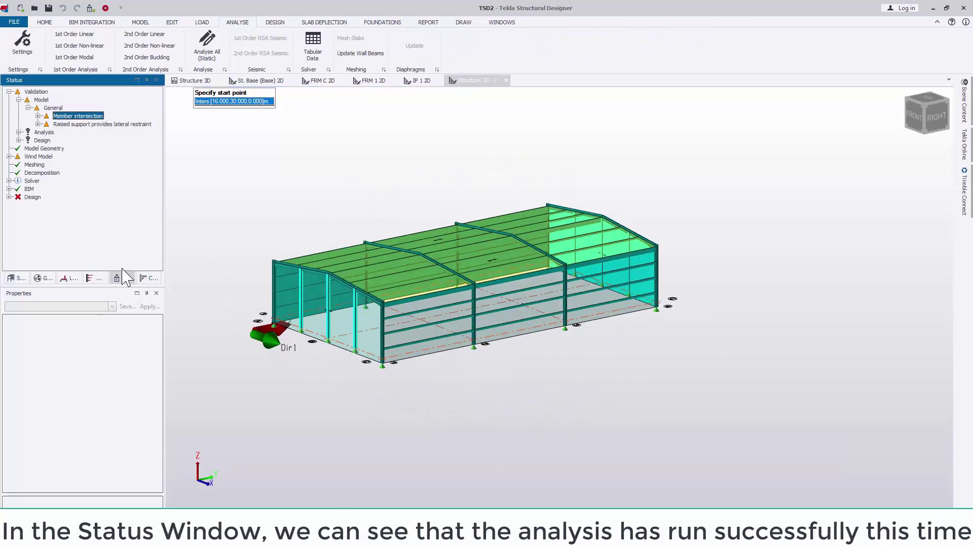
{"action": "left_click", "coordinate": [8, 181]}
{"action": "left_click", "coordinate": [78, 206]}
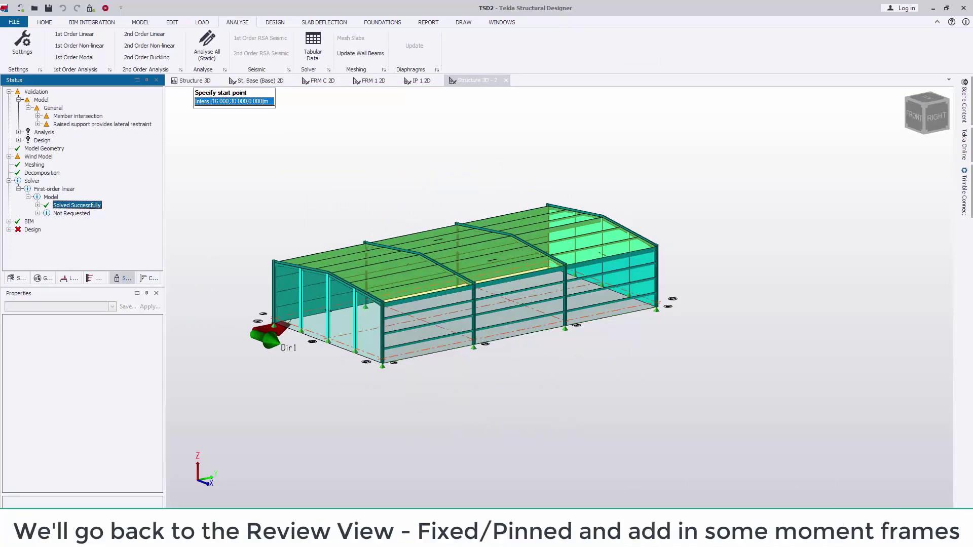
In the Fixed/Pinned review, toggle one end of a roof eaves beam to Fixed.
{"action": "left_click", "coordinate": [853, 541]}
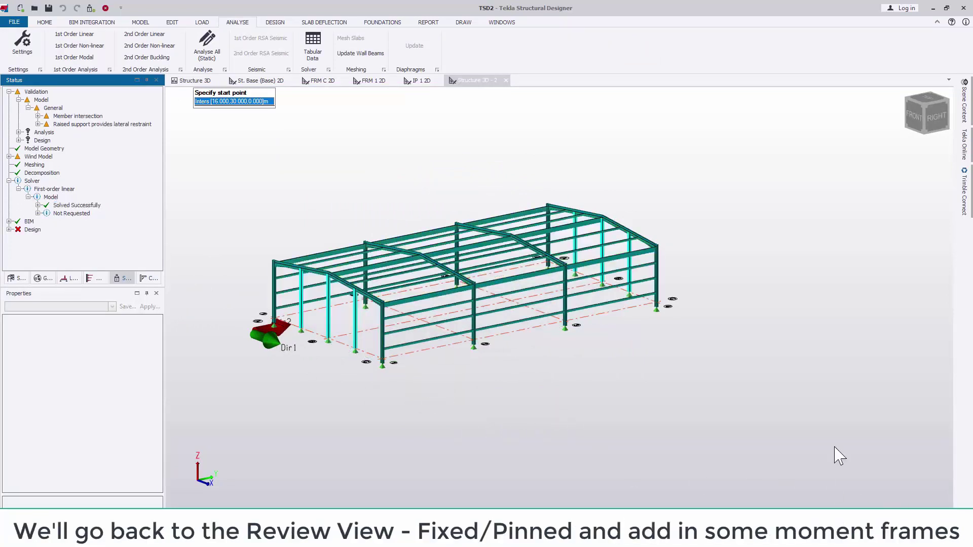
{"action": "left_click", "coordinate": [403, 52]}
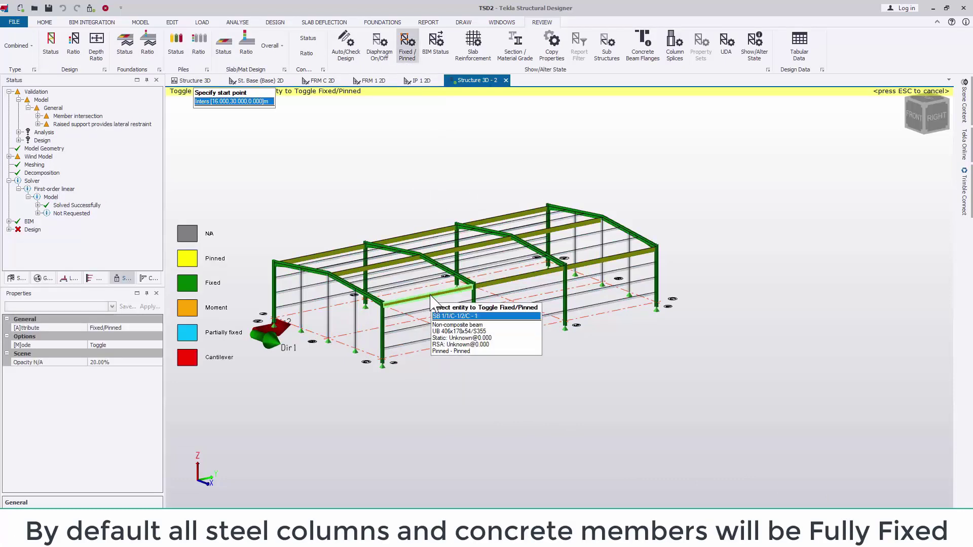
{"action": "left_click", "coordinate": [430, 302]}
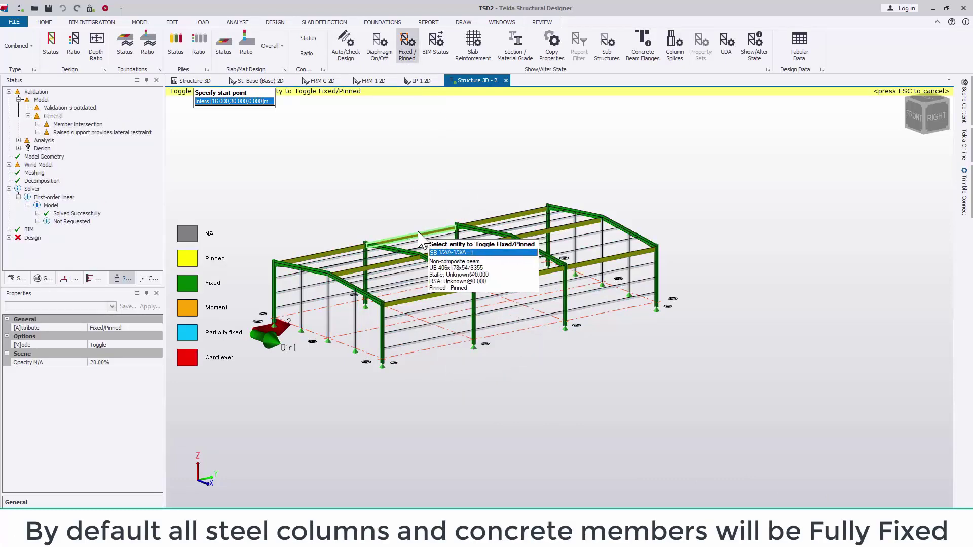
{"action": "left_click", "coordinate": [417, 234]}
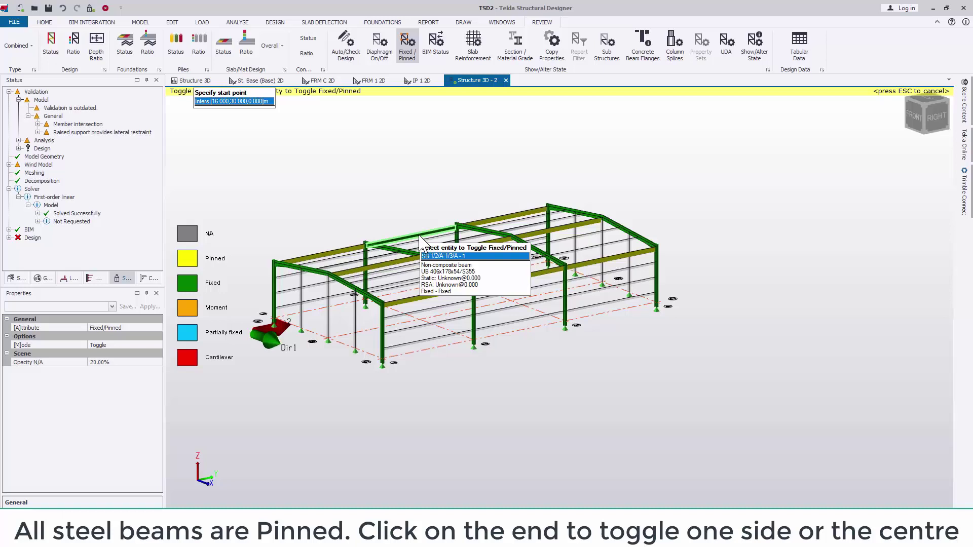
{"action": "left_click", "coordinate": [420, 239]}
{"action": "left_click", "coordinate": [509, 276]}
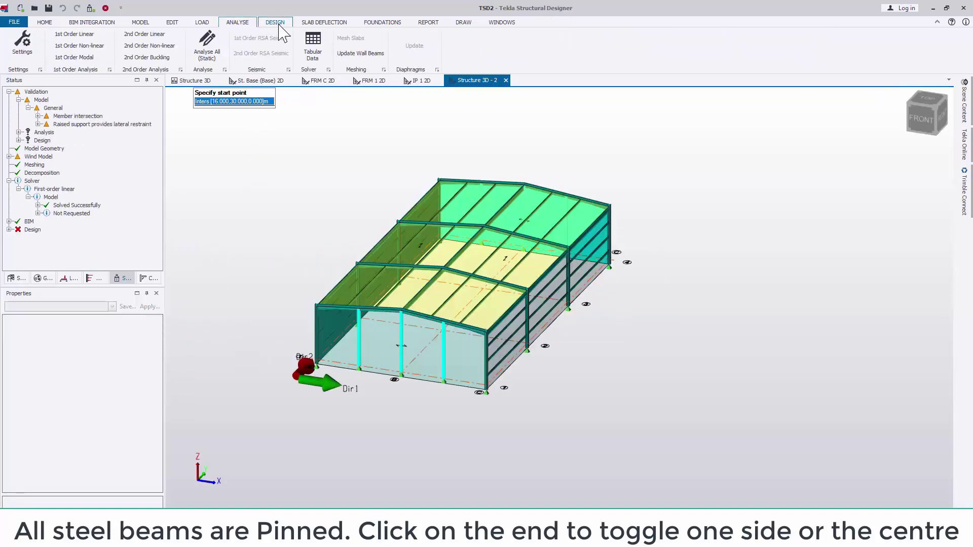
Run Design All (Static) and inspect the redesigned model's right side.
{"action": "left_click", "coordinate": [277, 22]}
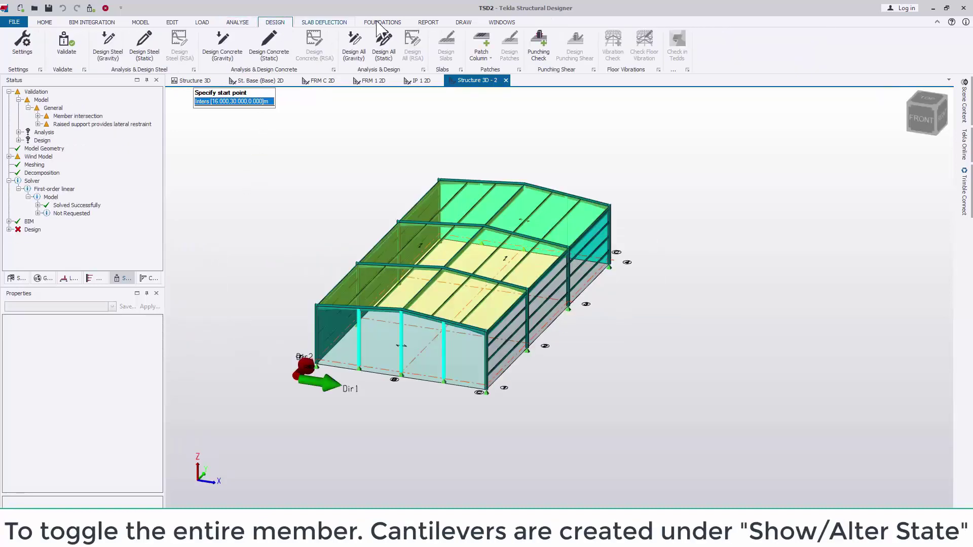
{"action": "left_click", "coordinate": [385, 50]}
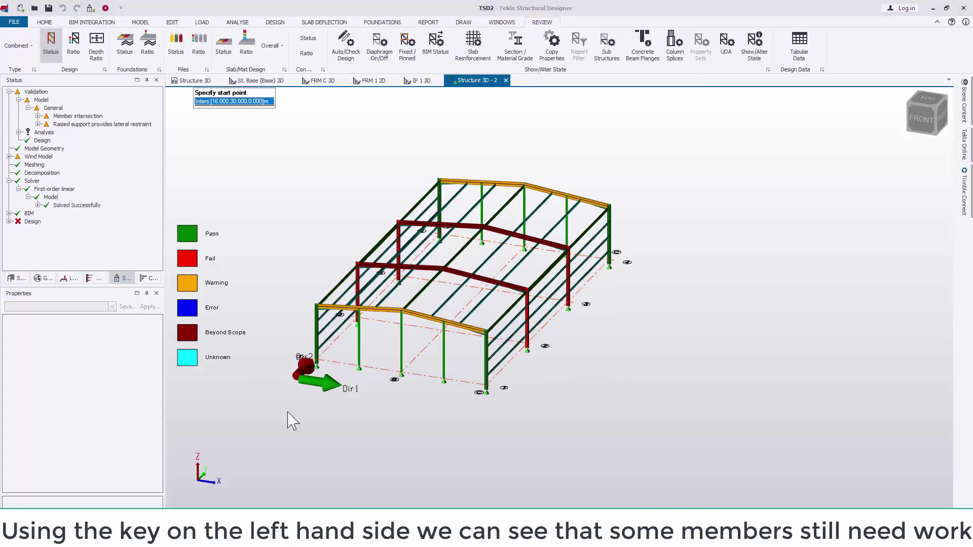
{"action": "middle_click_drag", "start_coordinate": [291, 419], "coordinate": [366, 427]}
{"action": "right_click_drag", "start_coordinate": [365, 427], "coordinate": [324, 428]}
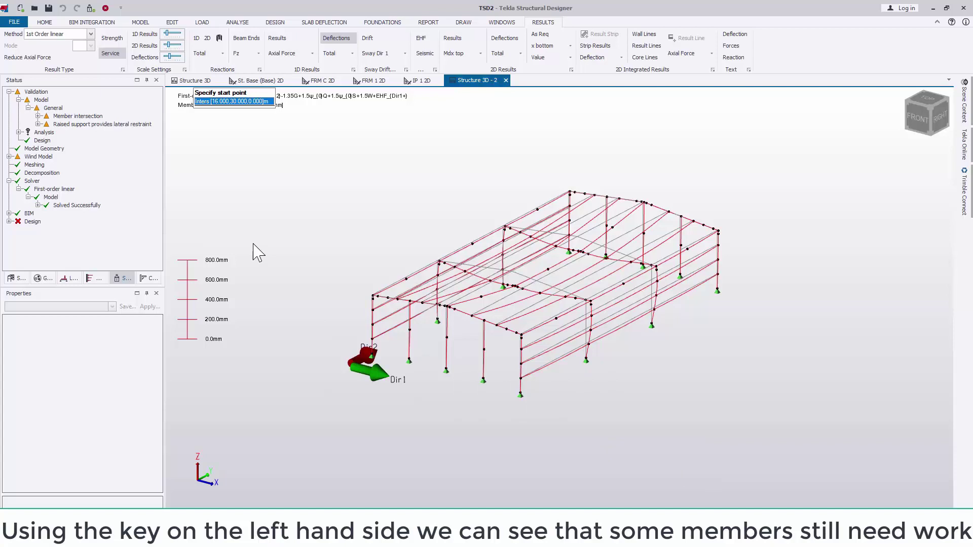
{"action": "scroll", "coordinate": [640, 313], "scroll_direction": "up", "scroll_amount": 3}
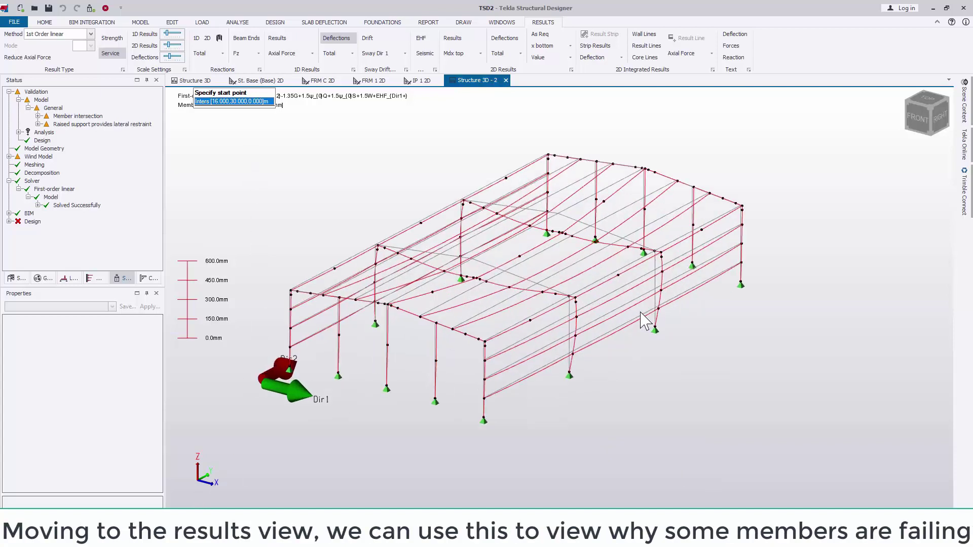
{"action": "right_click_drag", "start_coordinate": [640, 312], "coordinate": [629, 314]}
Show exaggerated deflections for Dir2 combinations 17 and 18, then return to the solid model.
{"action": "left_click", "coordinate": [199, 540]}
{"action": "left_click", "coordinate": [198, 494]}
{"action": "right_click_drag", "start_coordinate": [388, 424], "coordinate": [512, 371]}
{"action": "left_click", "coordinate": [112, 40]}
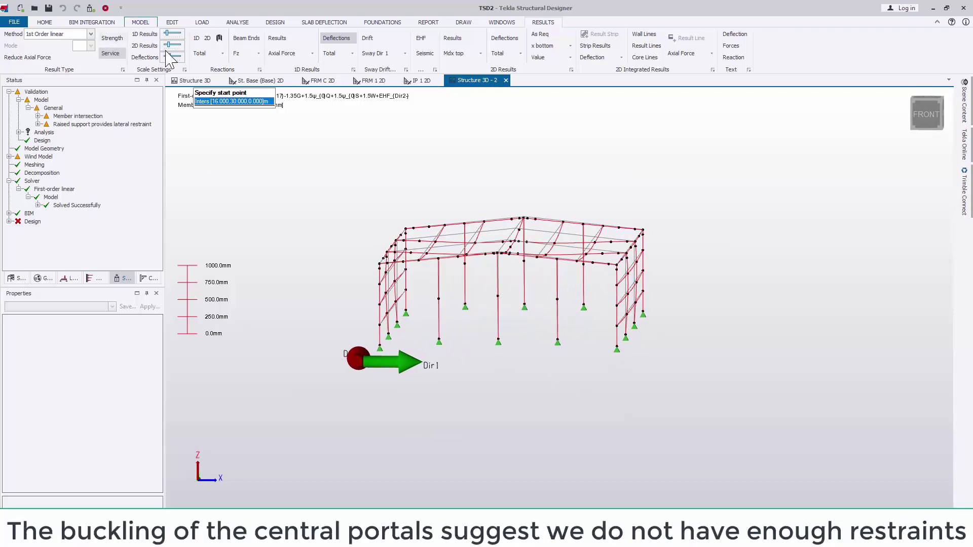
{"action": "left_click_drag", "start_coordinate": [170, 57], "coordinate": [181, 60]}
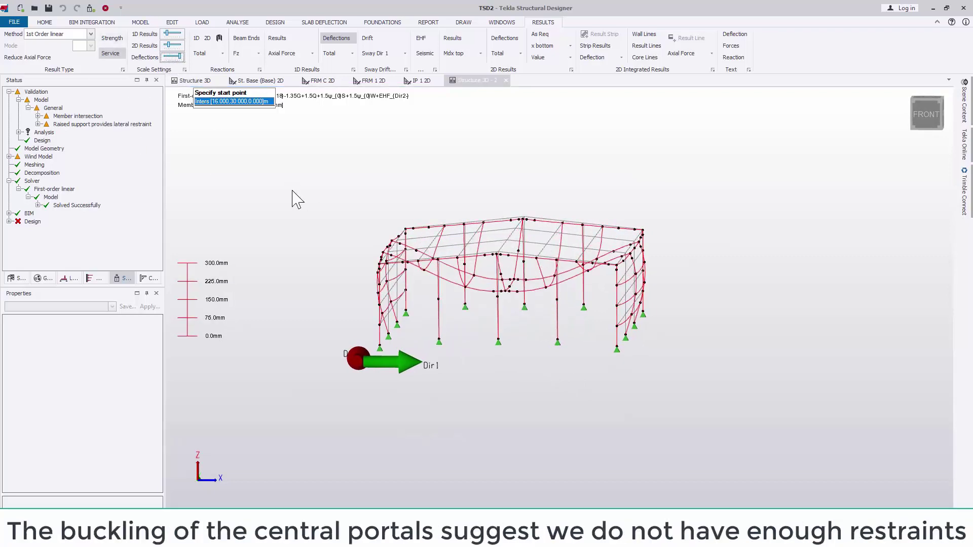
{"action": "mouse_move", "coordinate": [472, 365]}
{"action": "middle_mouse_down"}
{"action": "mouse_move", "coordinate": [493, 380]}
{"action": "mouse_move", "coordinate": [576, 380]}
{"action": "mouse_move", "coordinate": [472, 369]}
{"action": "middle_mouse_up"}
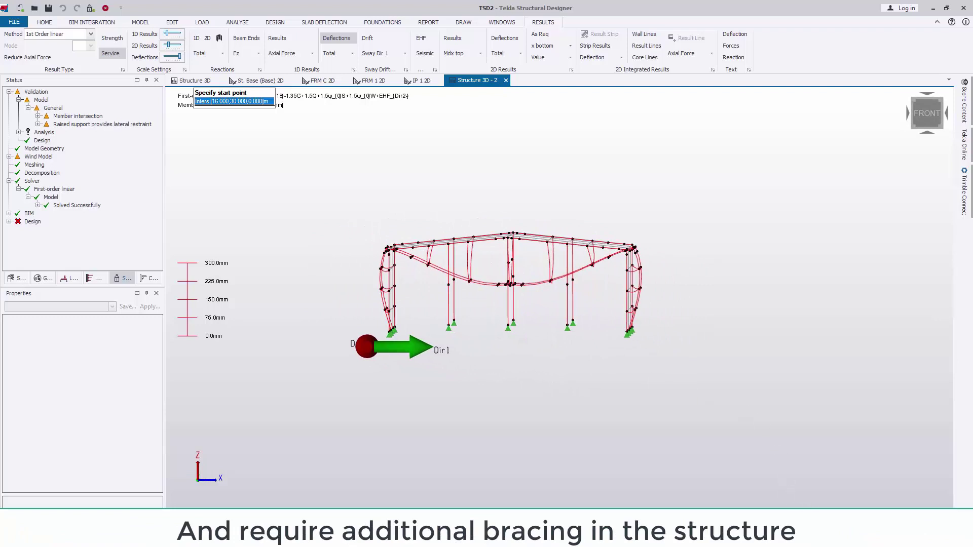
{"action": "left_click", "coordinate": [694, 522]}
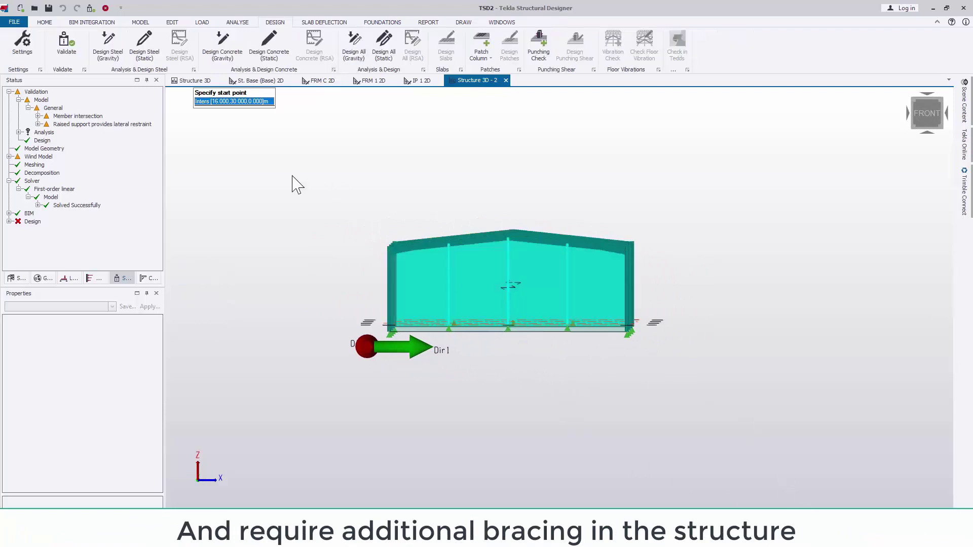
Review the Sway and Wind Drift design checks and colour members by design status.
{"action": "left_click", "coordinate": [8, 221]}
{"action": "left_click", "coordinate": [39, 231]}
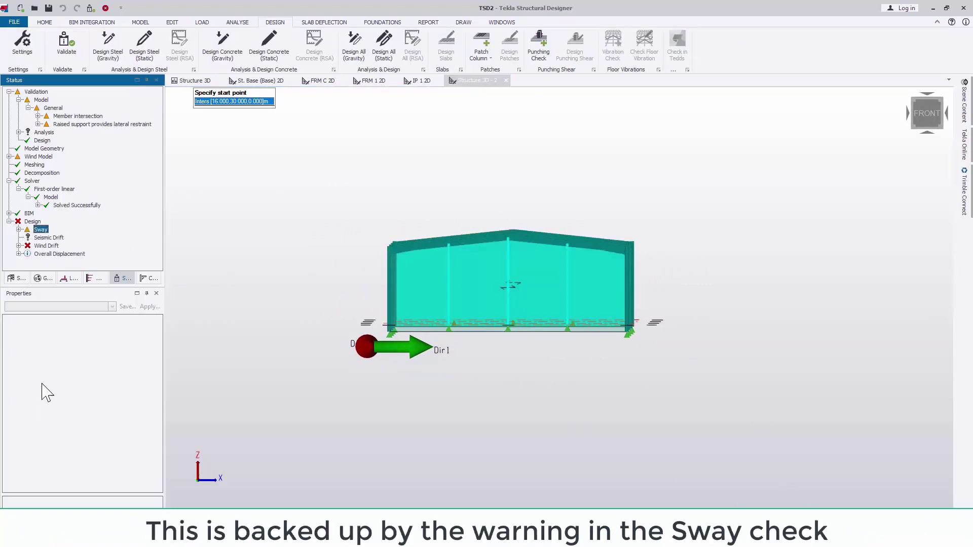
{"action": "left_click", "coordinate": [18, 246]}
{"action": "left_click", "coordinate": [18, 148]}
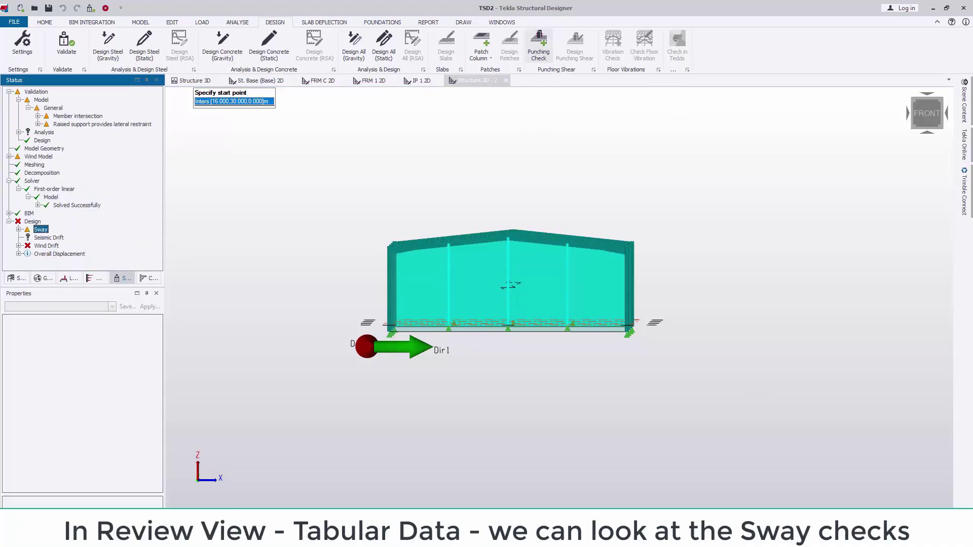
{"action": "left_click", "coordinate": [811, 522]}
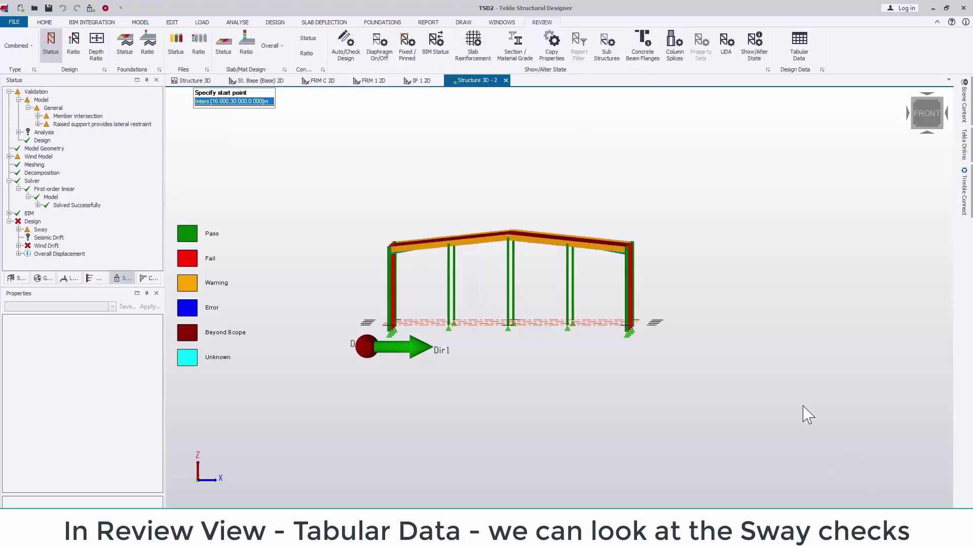
{"action": "right_click_drag", "start_coordinate": [702, 366], "coordinate": [761, 374]}
Check the Critical Sway table: αDir1 4.599–13.913 and αDir2 about 1.35 per column.
{"action": "left_click", "coordinate": [805, 51]}
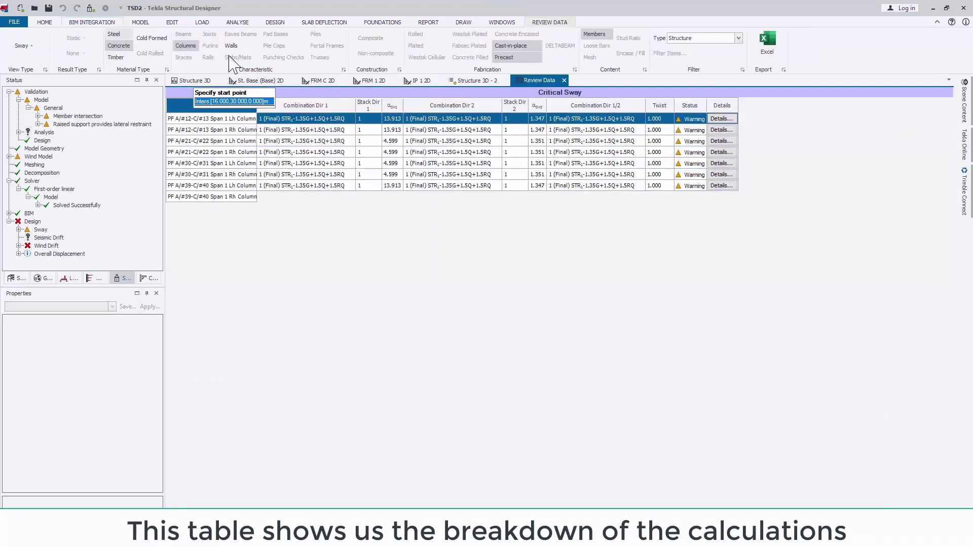
{"action": "left_click", "coordinate": [392, 154]}
{"action": "left_click", "coordinate": [391, 164]}
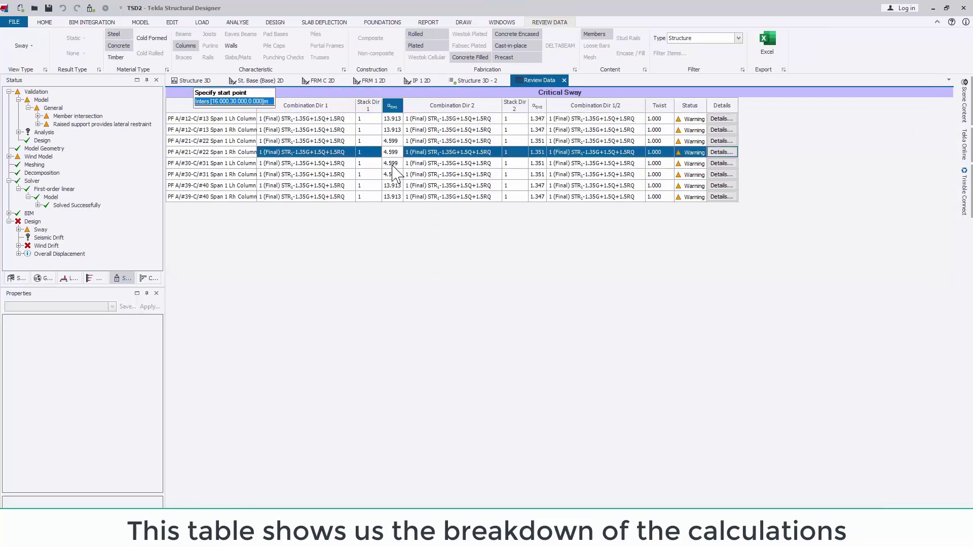
{"action": "left_click", "coordinate": [391, 175]}
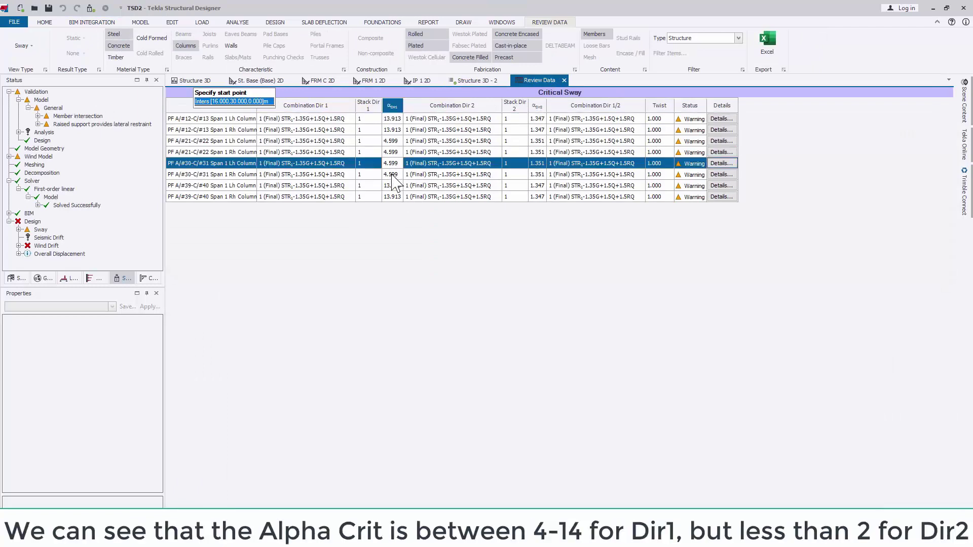
{"action": "left_click", "coordinate": [537, 119]}
{"action": "left_click", "coordinate": [538, 130]}
{"action": "left_click", "coordinate": [536, 141]}
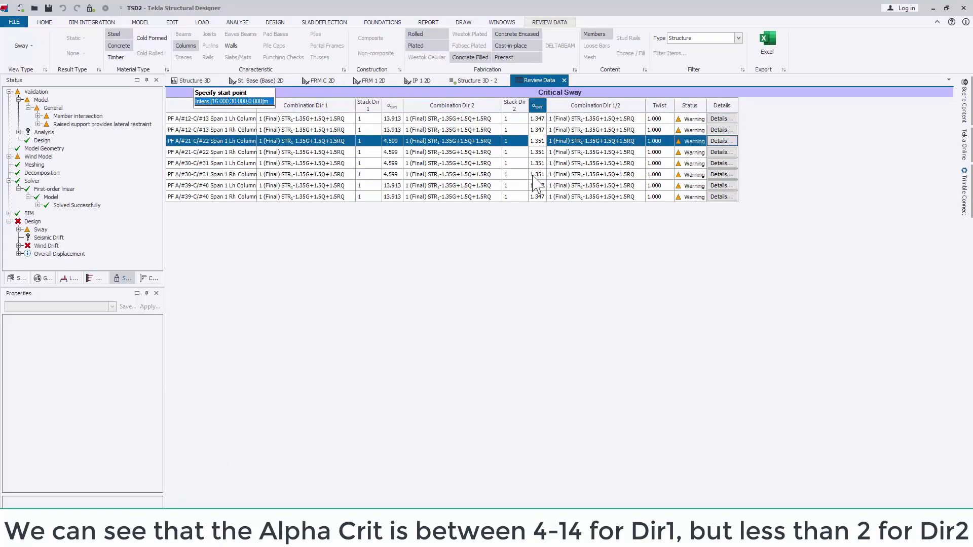
{"action": "left_click", "coordinate": [189, 82]}
Close all views except Structure 3D and open the 2D view of plane IP 1.
{"action": "right_click", "coordinate": [192, 84]}
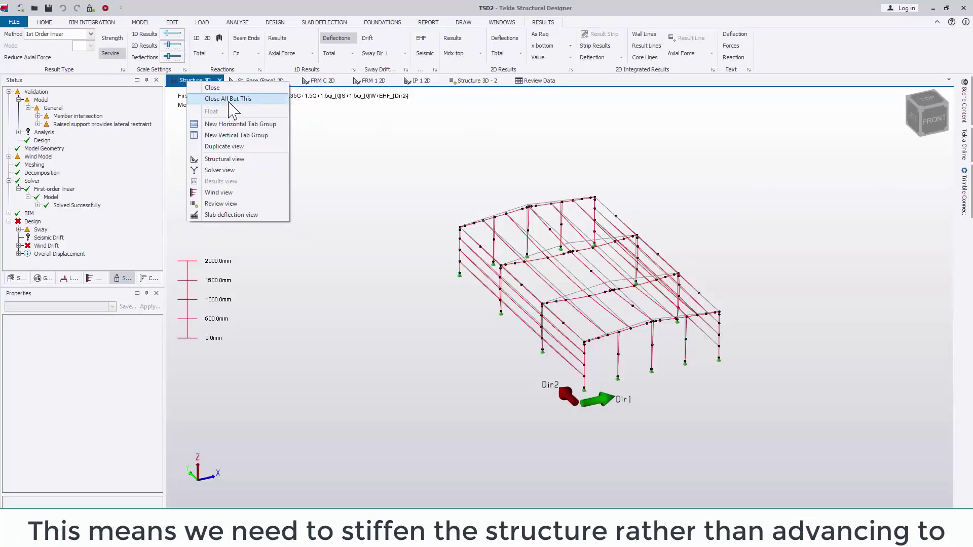
{"action": "left_click", "coordinate": [234, 108]}
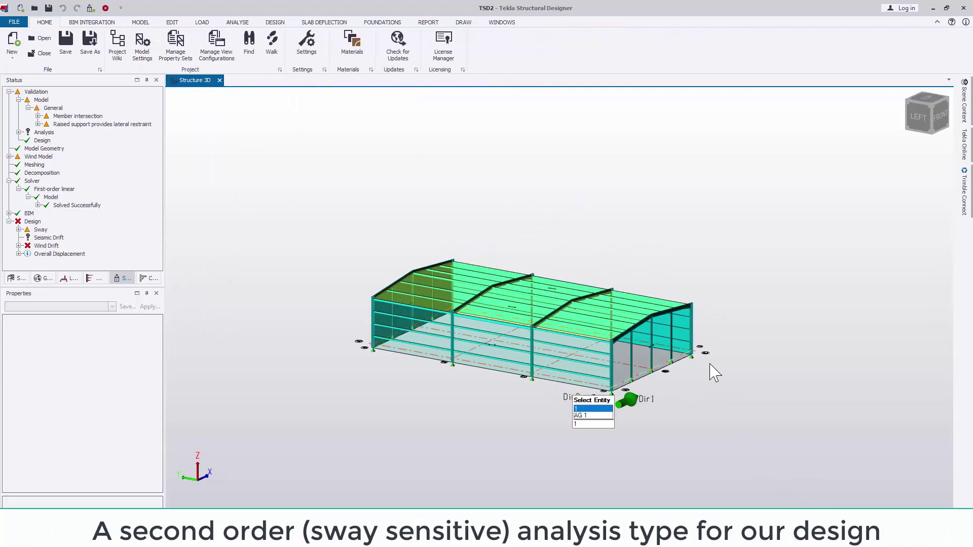
{"action": "left_click", "coordinate": [390, 363]}
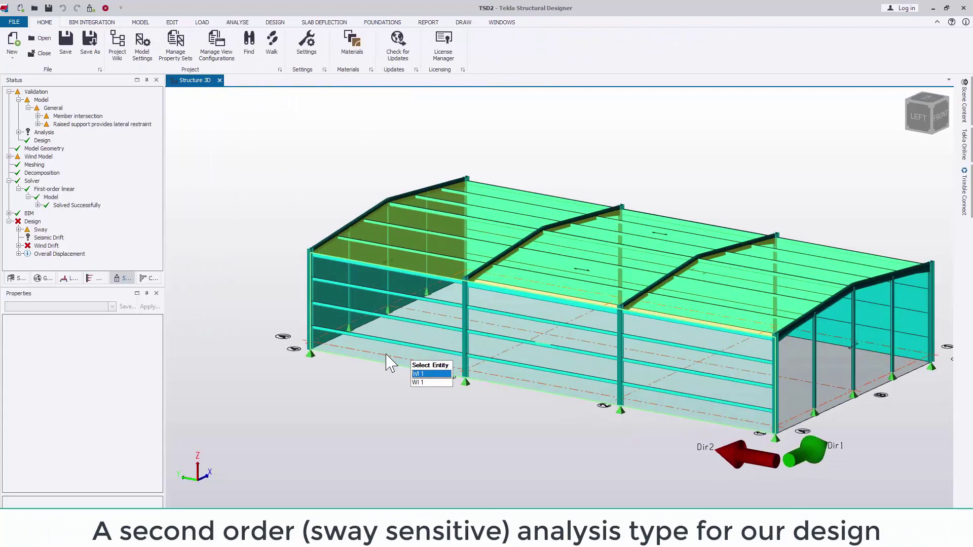
{"action": "right_click", "coordinate": [446, 235]}
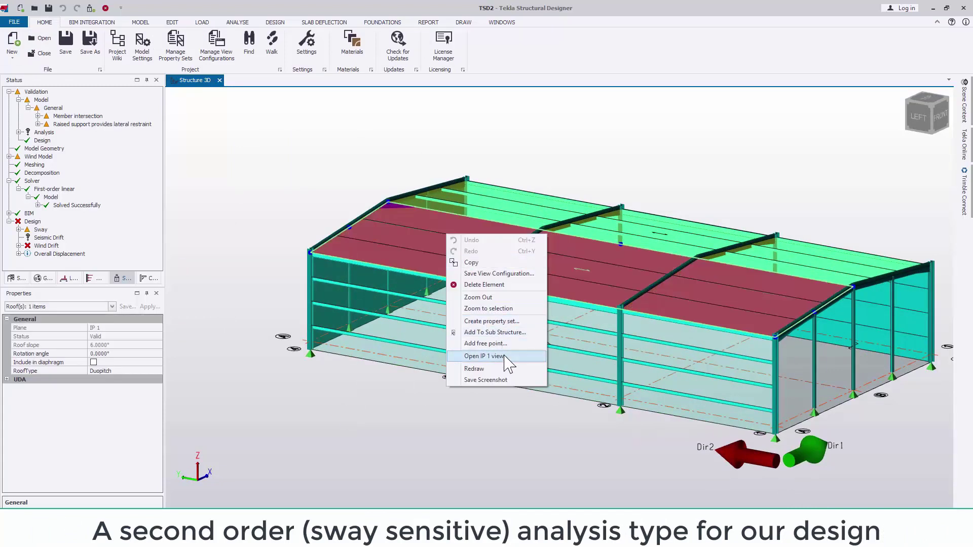
{"action": "left_click", "coordinate": [484, 357]}
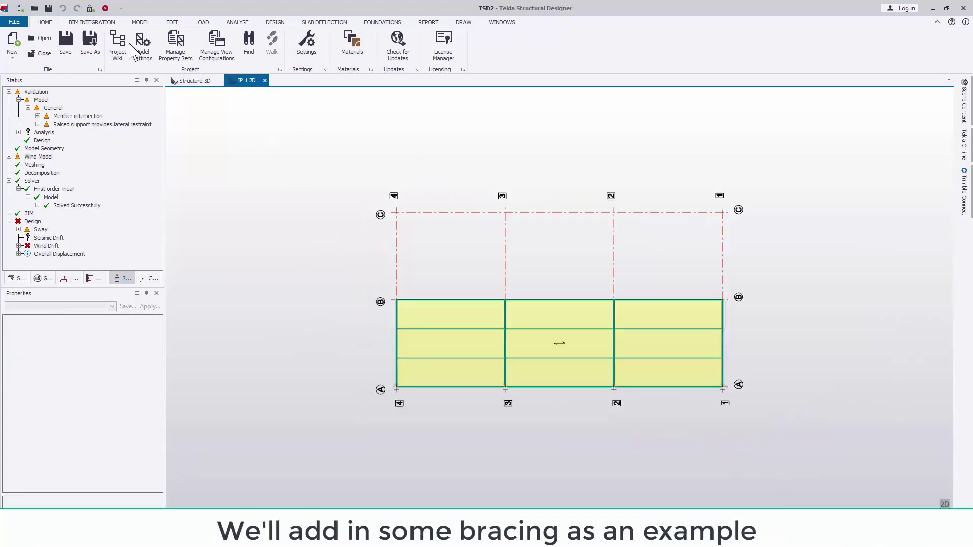
Draw two diagonal steel braces across the left and right end bays of IP 1.
{"action": "left_click", "coordinate": [141, 23]}
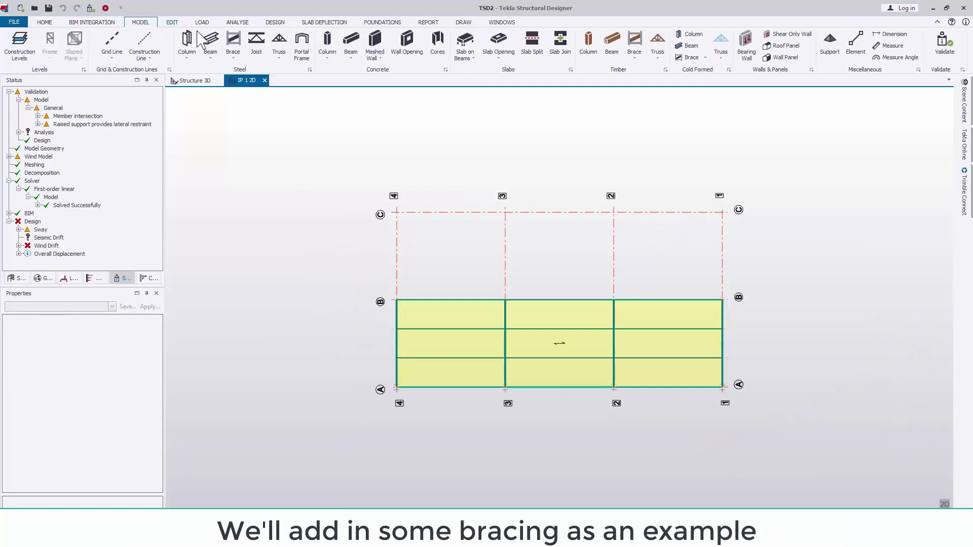
{"action": "left_click", "coordinate": [234, 43]}
{"action": "left_click", "coordinate": [397, 300]}
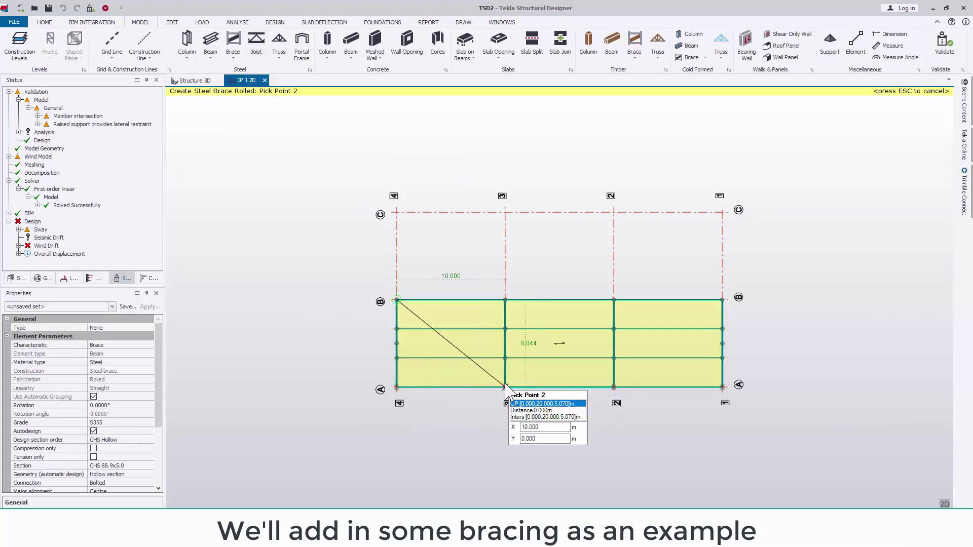
{"action": "left_click", "coordinate": [506, 388]}
{"action": "left_click", "coordinate": [613, 388]}
{"action": "left_click", "coordinate": [722, 301]}
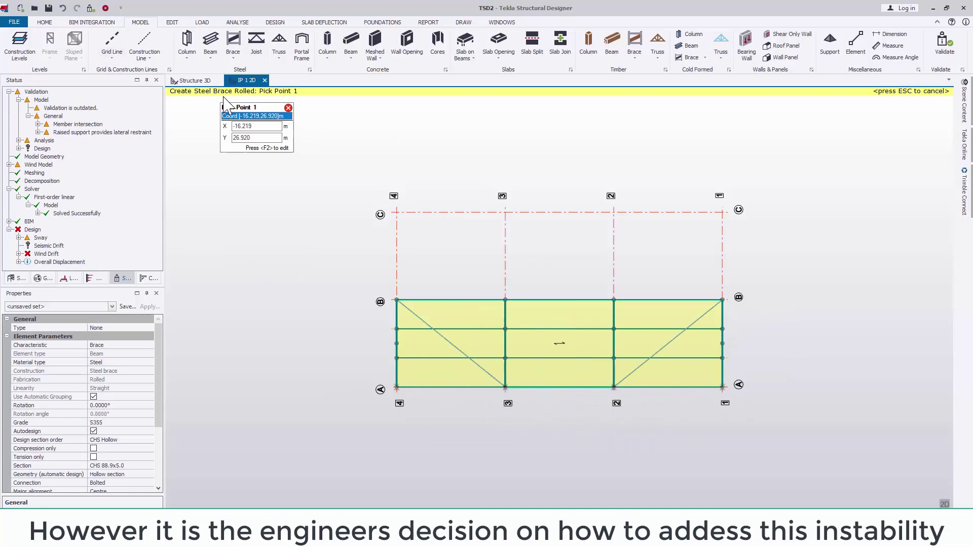
{"action": "key", "text": "Escape"}
Return to the 3D view and open the 2D view of plane IP 2 for bracing.
{"action": "left_click", "coordinate": [195, 81]}
{"action": "right_click", "coordinate": [728, 245]}
{"action": "left_click", "coordinate": [769, 367]}
{"action": "left_click", "coordinate": [233, 43]}
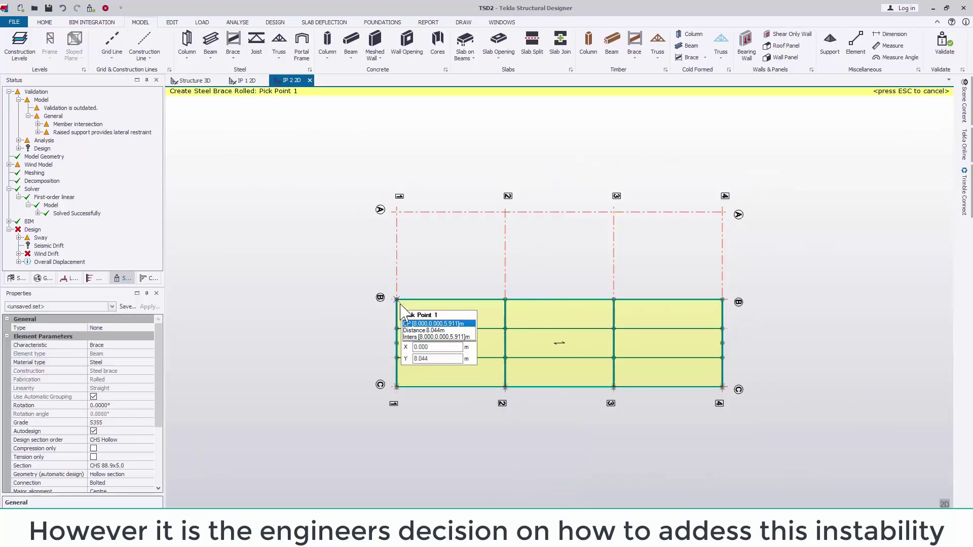